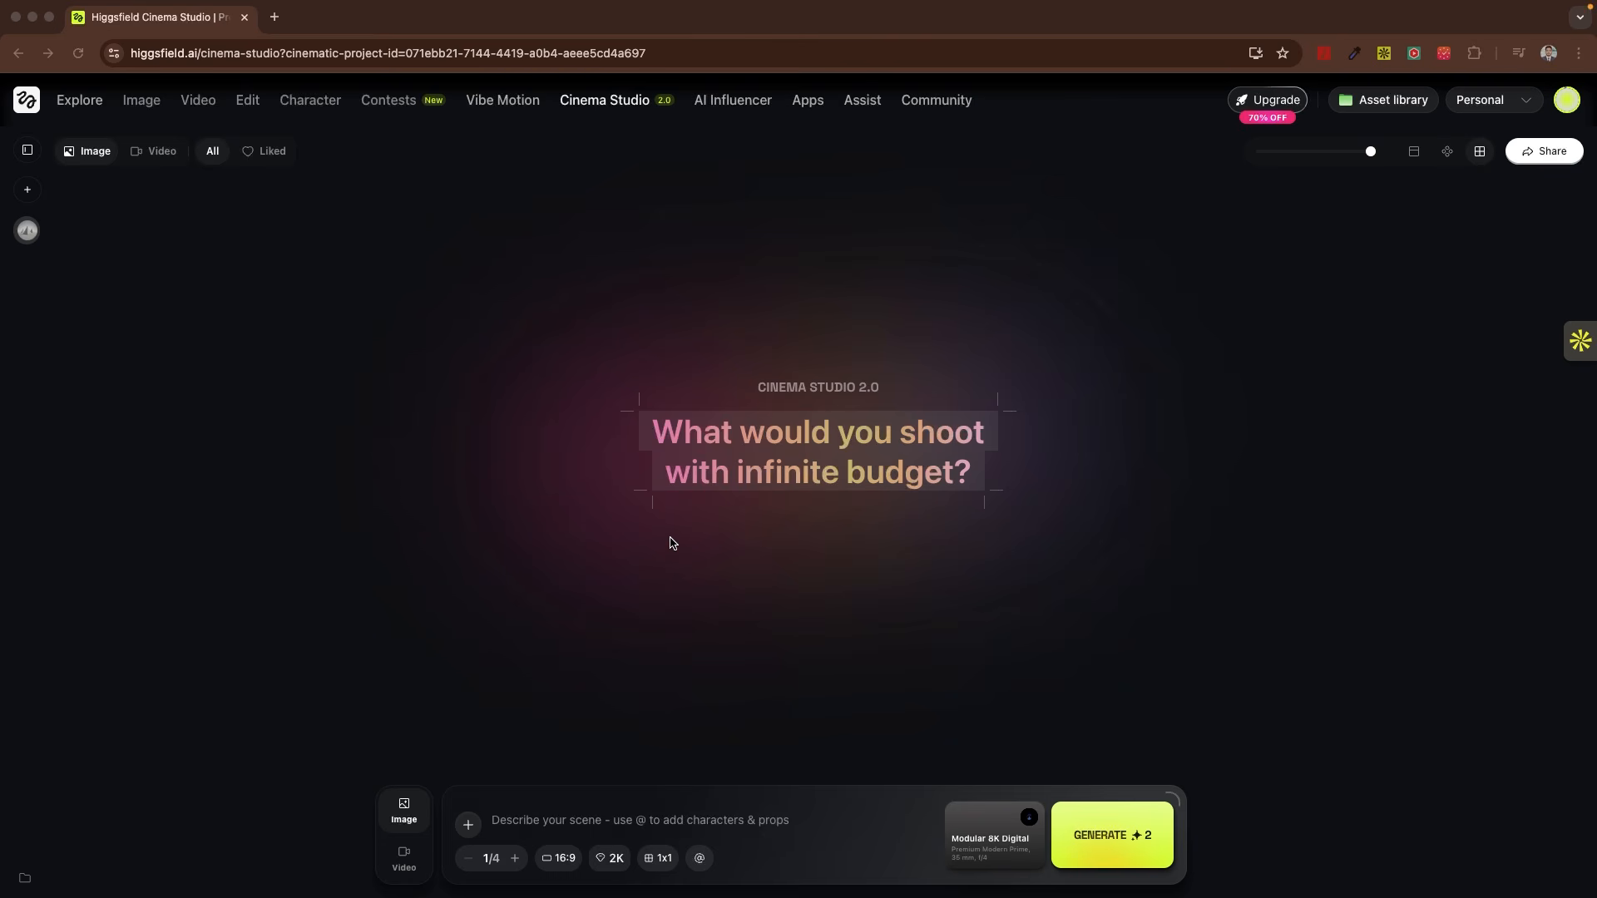
Enter the scene prompt "Lone astronaut standing in an abandoned futuristic city, cinematic lighting, fog in the distance, dramatic sunset, ultra detailed, film still"
{"action": "left_click", "coordinate": [671, 538]}
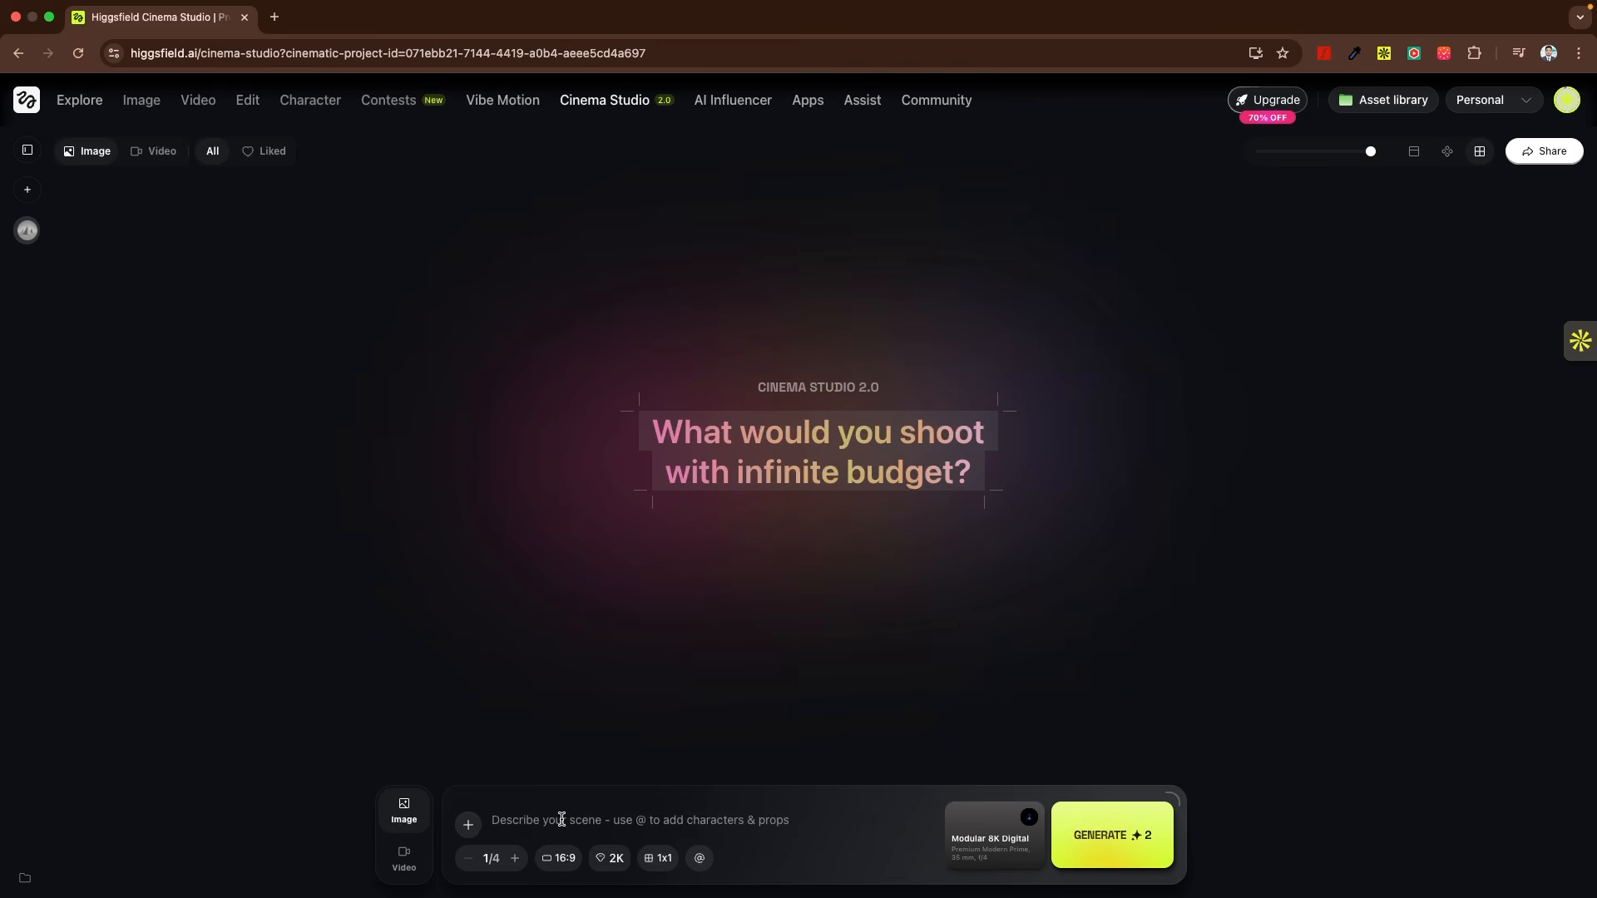
{"action": "type", "text": "Lone astronaut standing in an abandoned futuristic city, cinematic lighting, fog in the distance, dramatic sunset, ultra detailed, film still"}
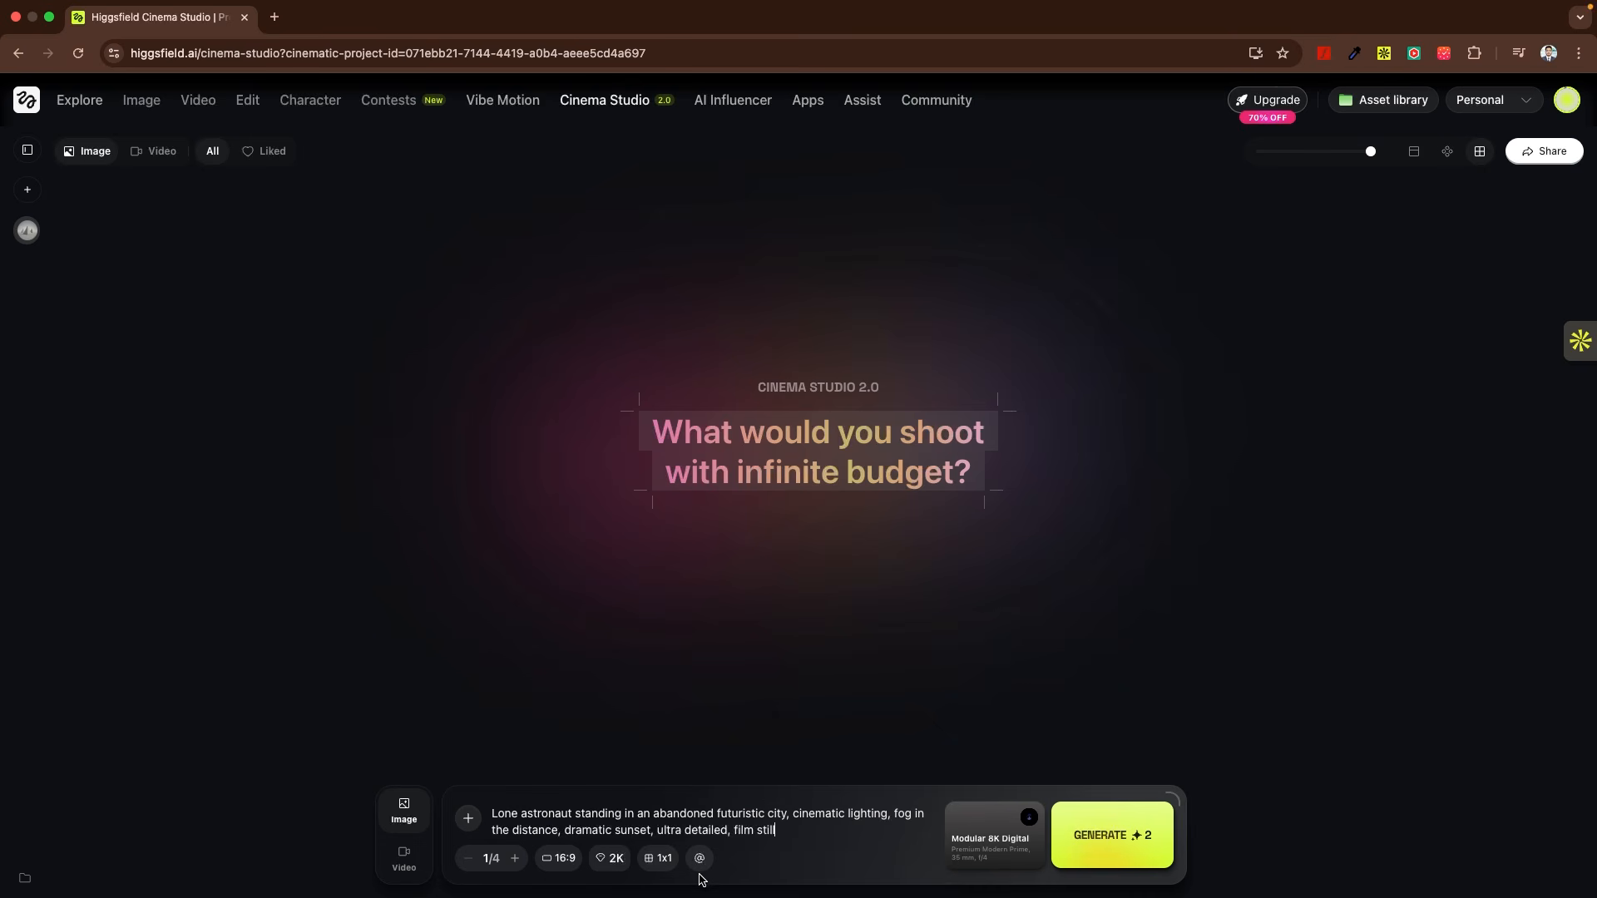
Set the image count to 4 and the resolution to 4K, keeping the 16:9 aspect ratio and the 1x1 grid
{"action": "left_click", "coordinate": [513, 860]}
{"action": "left_click", "coordinate": [513, 860]}
{"action": "left_click", "coordinate": [555, 860]}
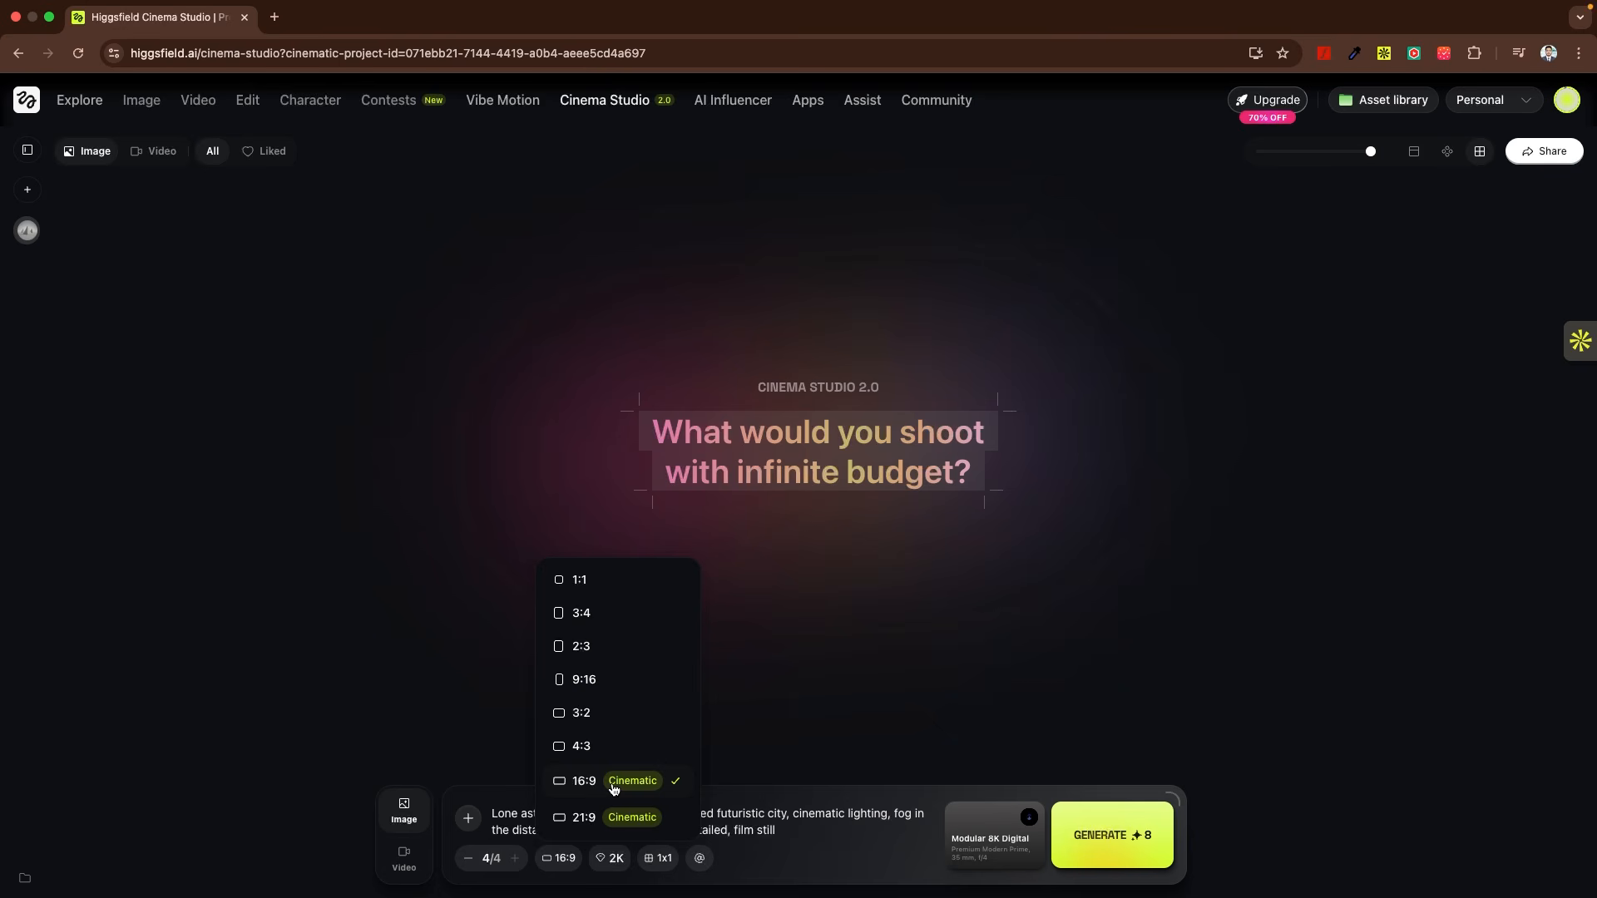
{"action": "left_click", "coordinate": [612, 858]}
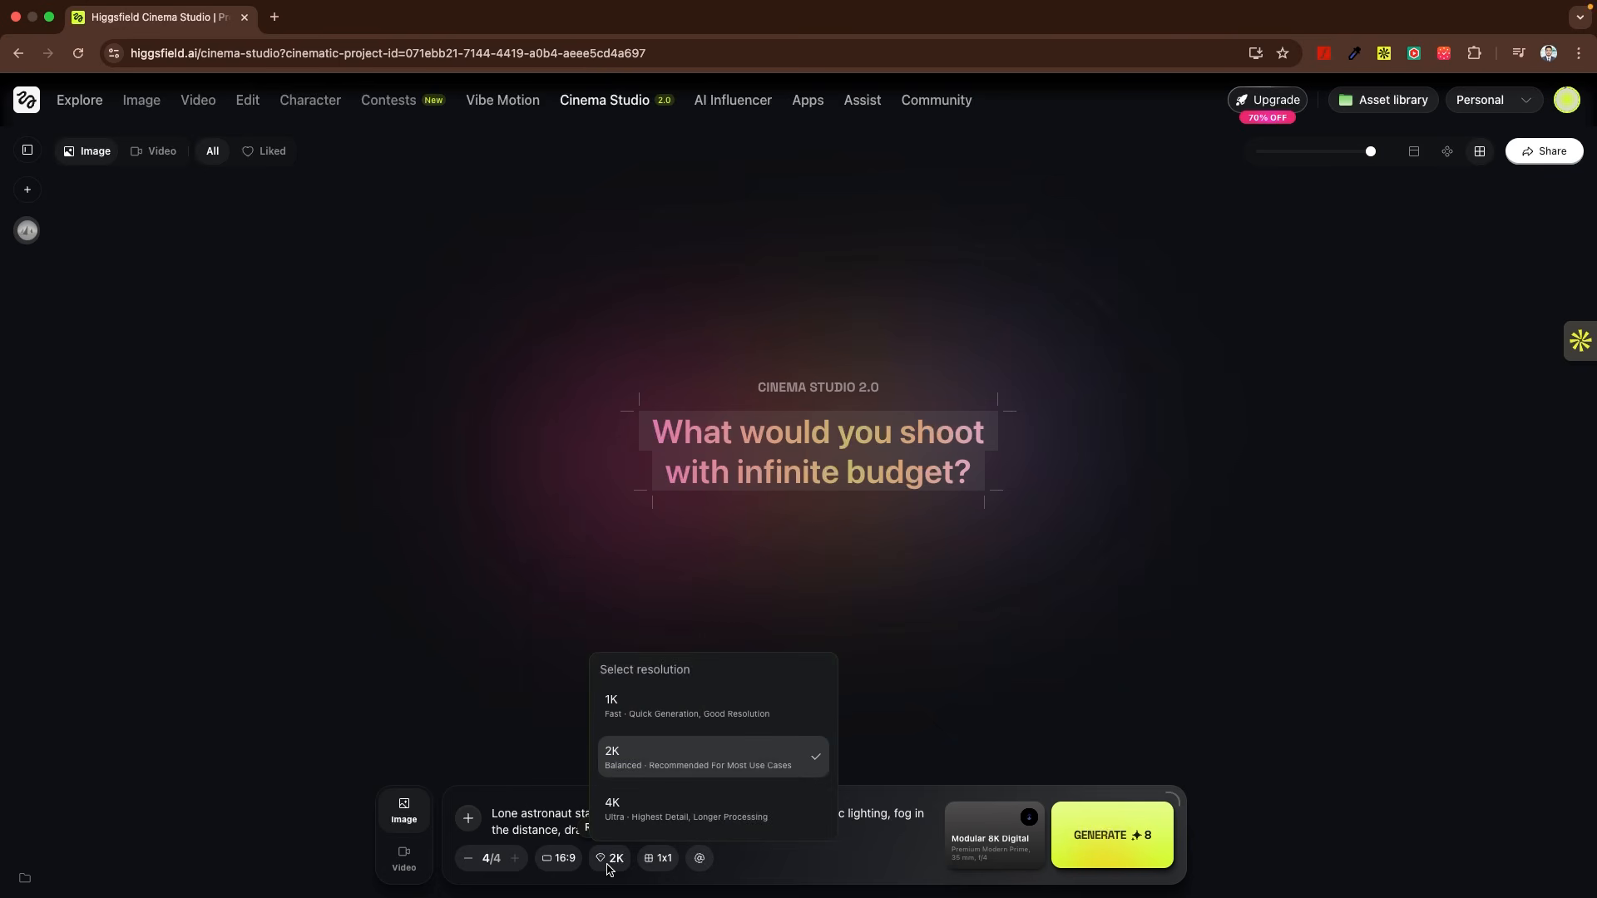
{"action": "left_click", "coordinate": [621, 812]}
{"action": "left_click", "coordinate": [654, 862]}
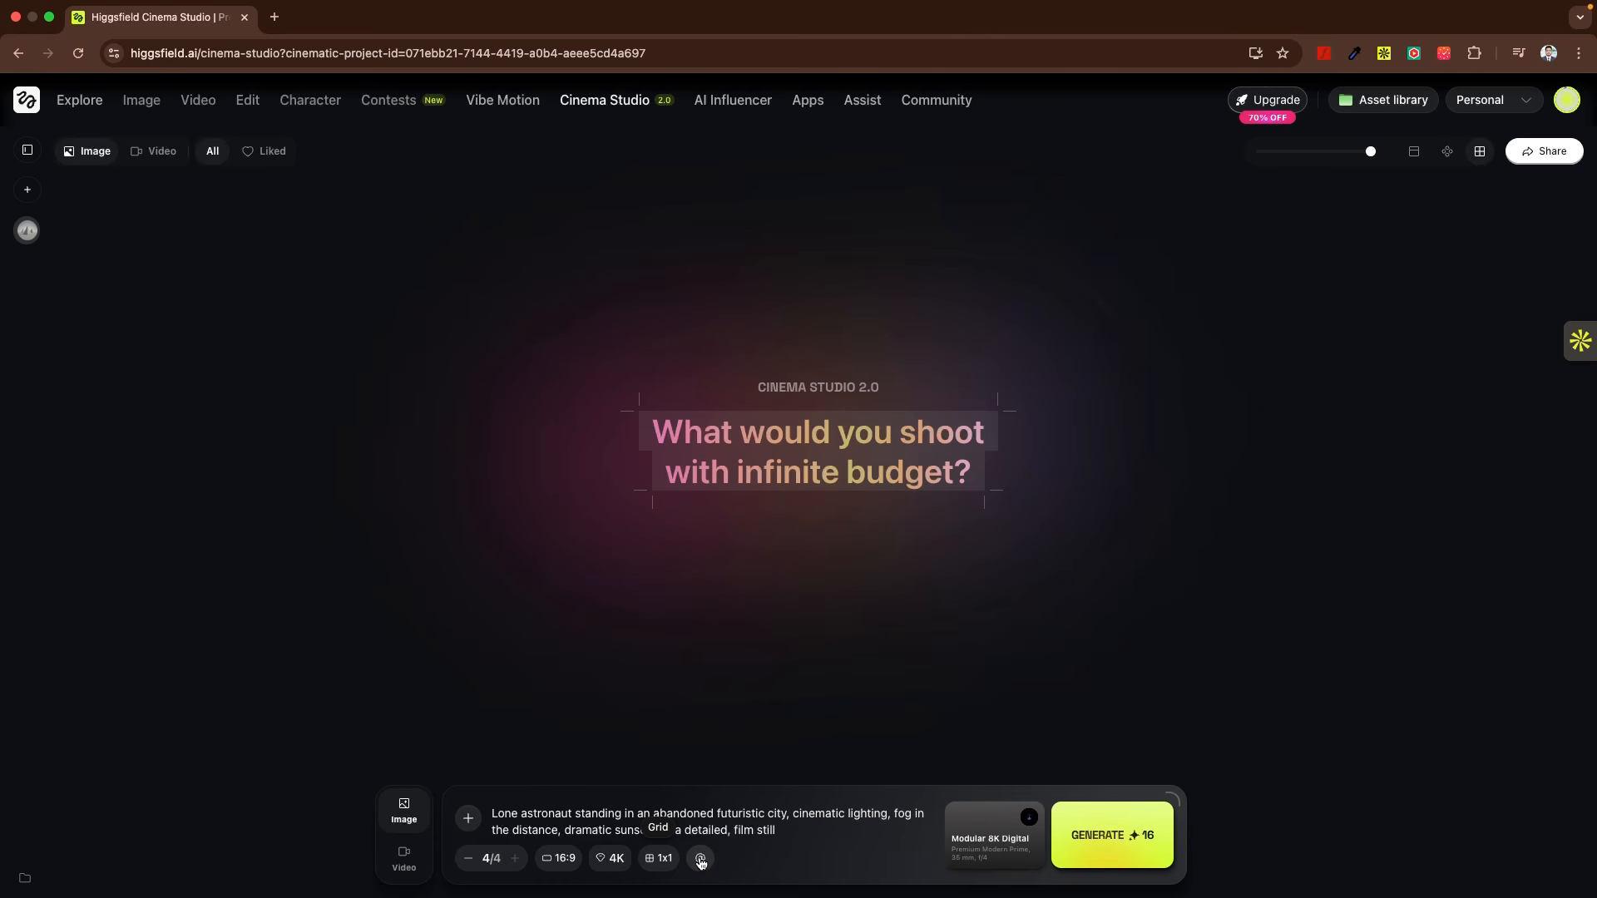
{"action": "left_click", "coordinate": [701, 861]}
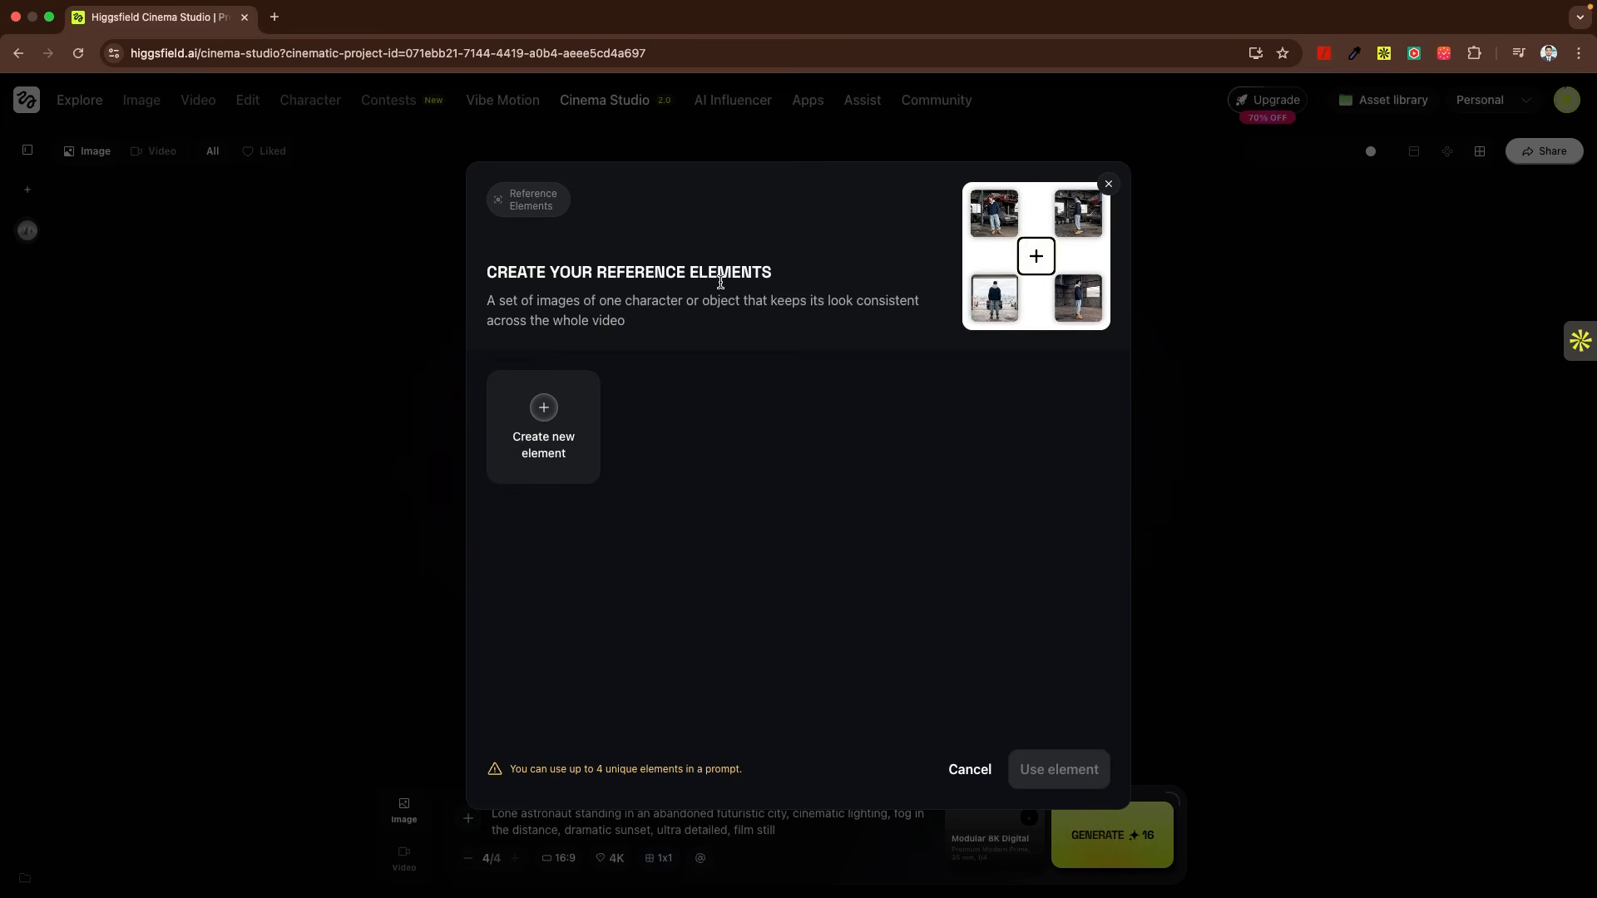
{"action": "left_click", "coordinate": [570, 448]}
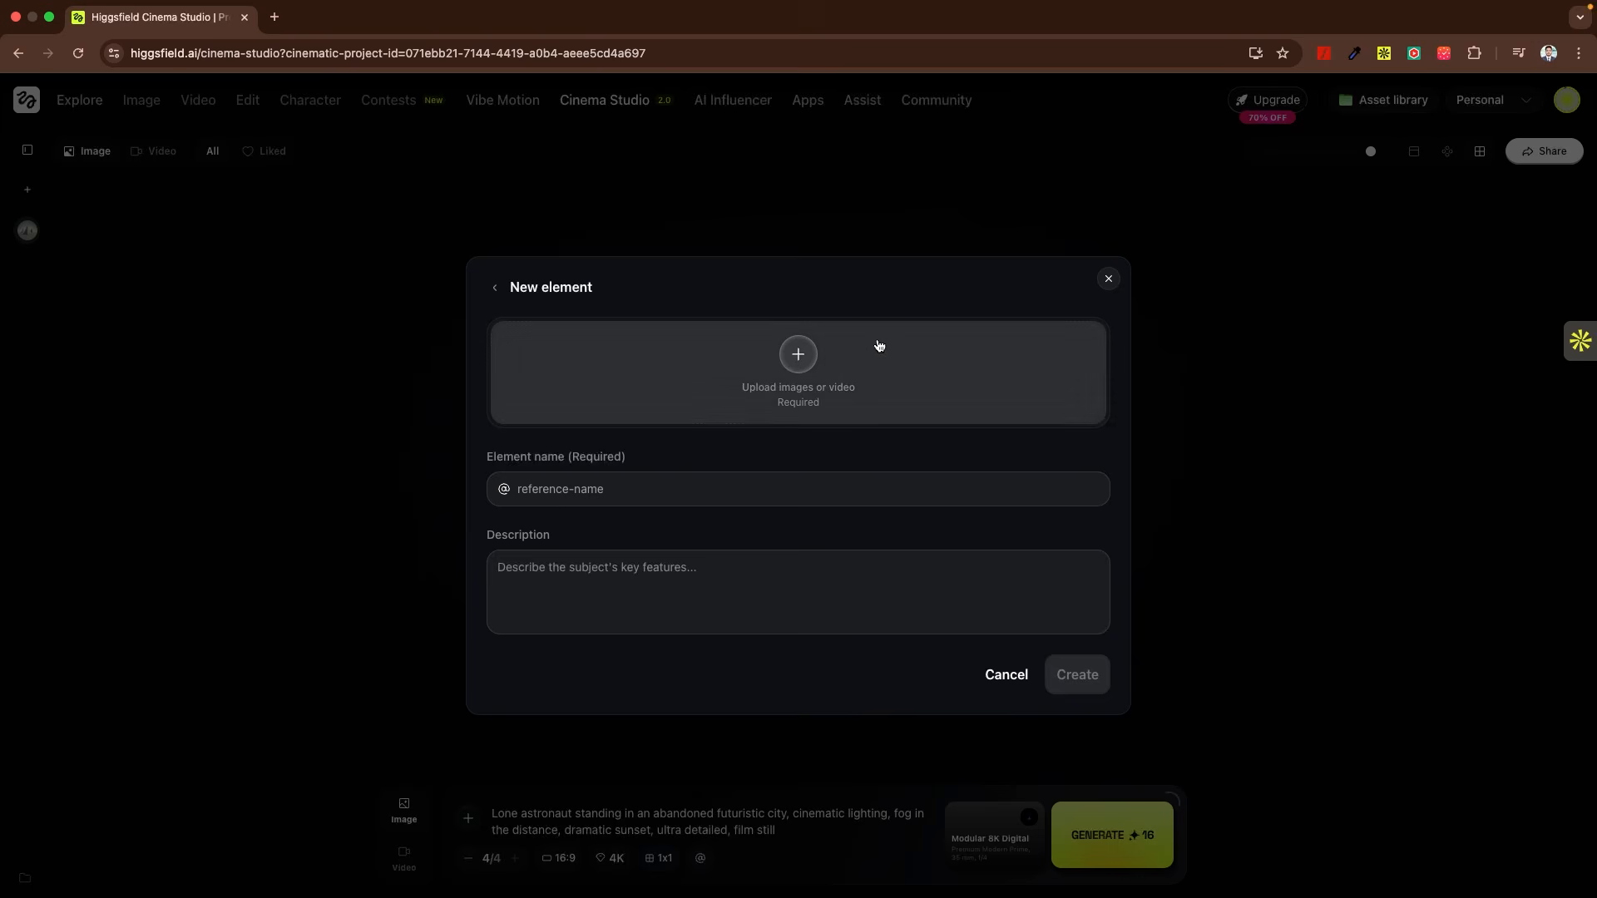
{"action": "left_click", "coordinate": [497, 287]}
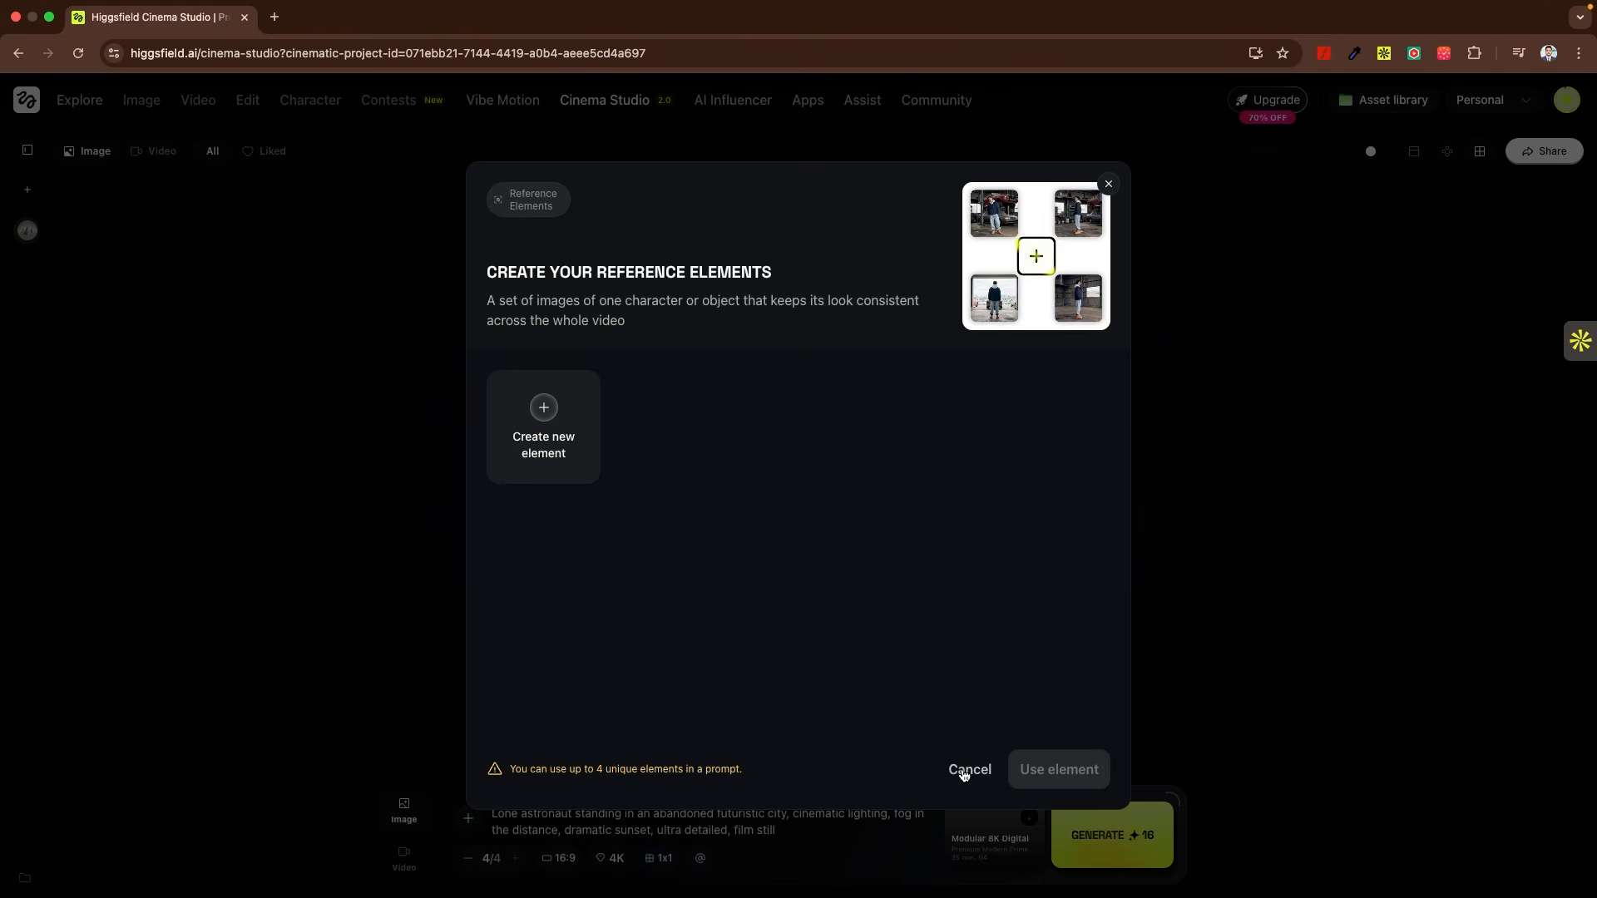
{"action": "left_click", "coordinate": [964, 771]}
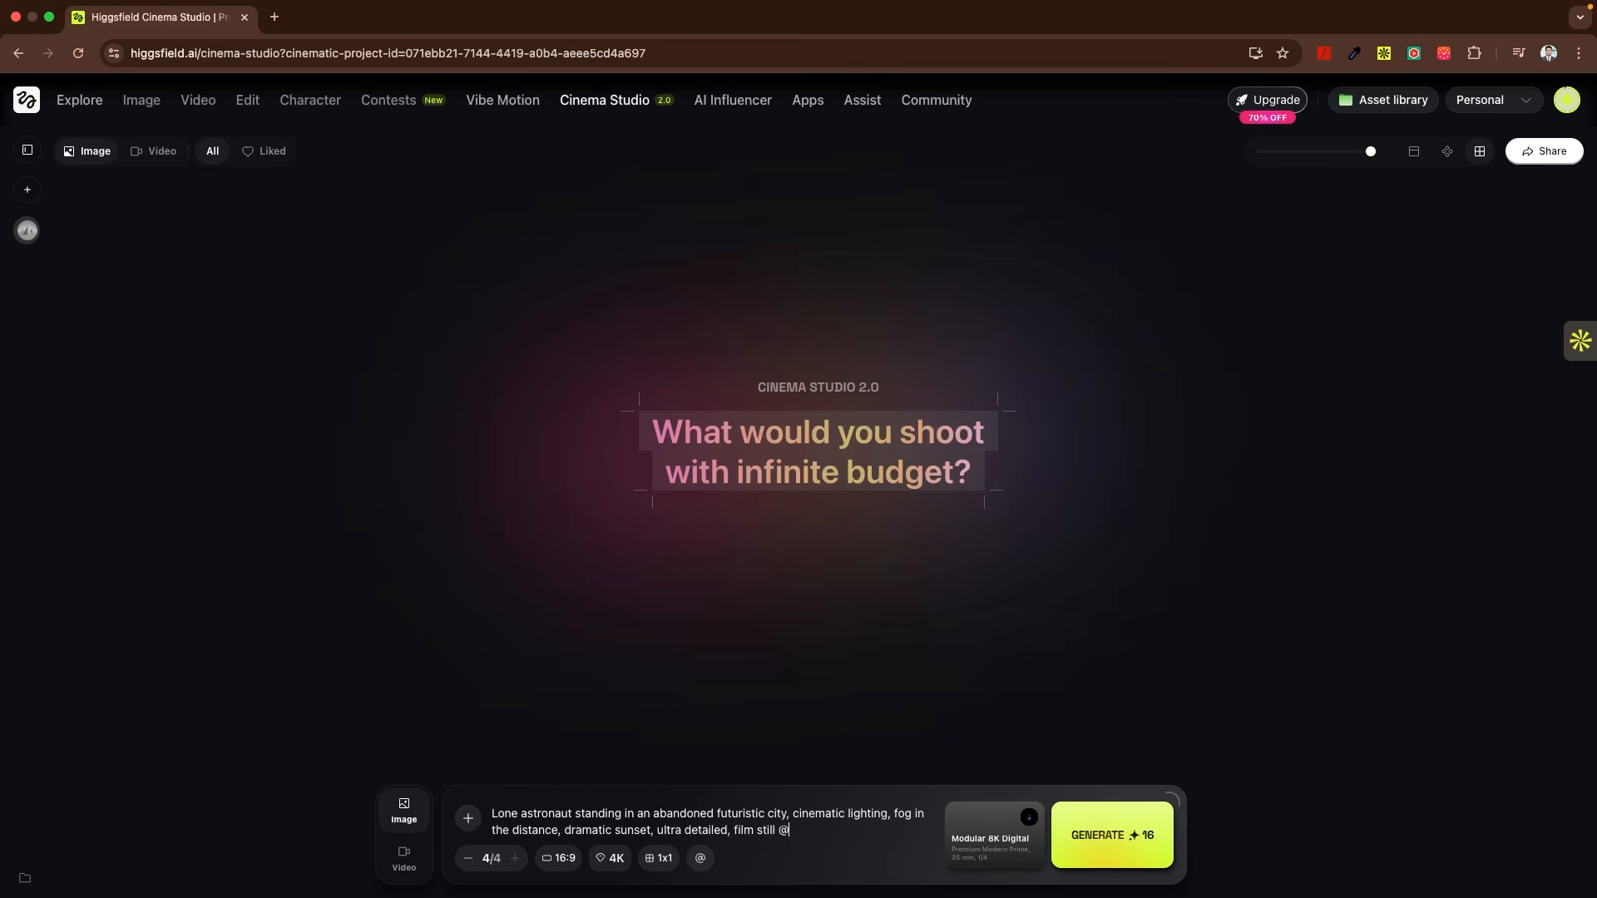
{"action": "type", "text": "s"}
{"action": "key", "text": "BackSpace"}
{"action": "key", "text": "BackSpace"}
Choose the recommended camera setup Full-Frame Cine Digital, Swirl Bokeh Portrait, 50 mm, f/1.4, and generate the astronaut images
{"action": "left_click", "coordinate": [990, 843]}
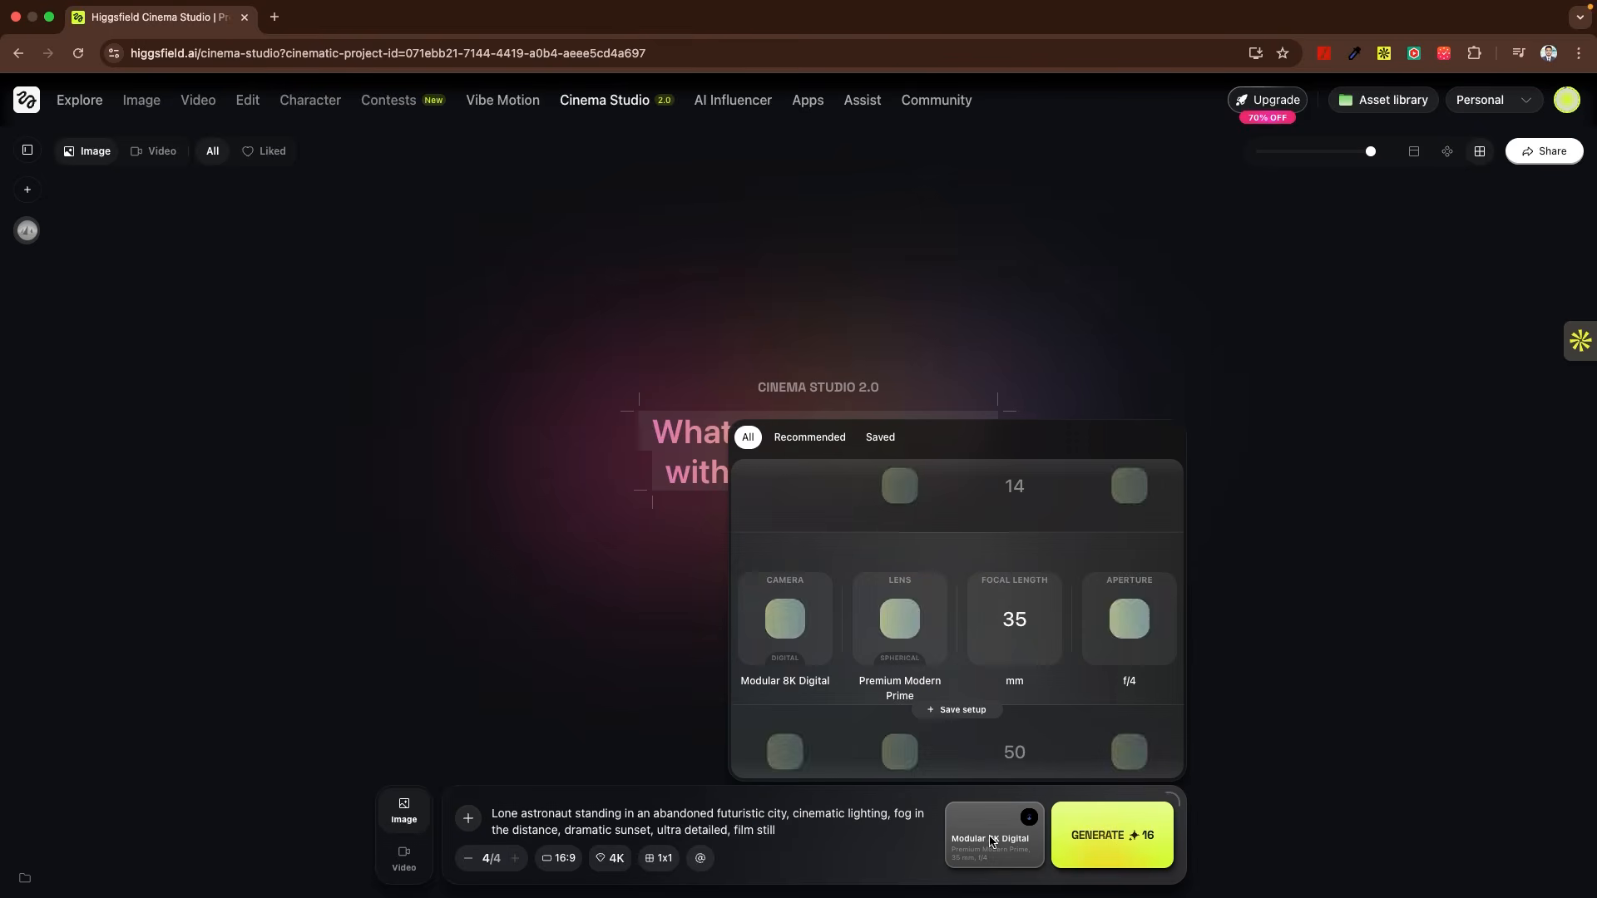
{"action": "scroll", "coordinate": [788, 620], "scroll_direction": "down", "scroll_amount": 2}
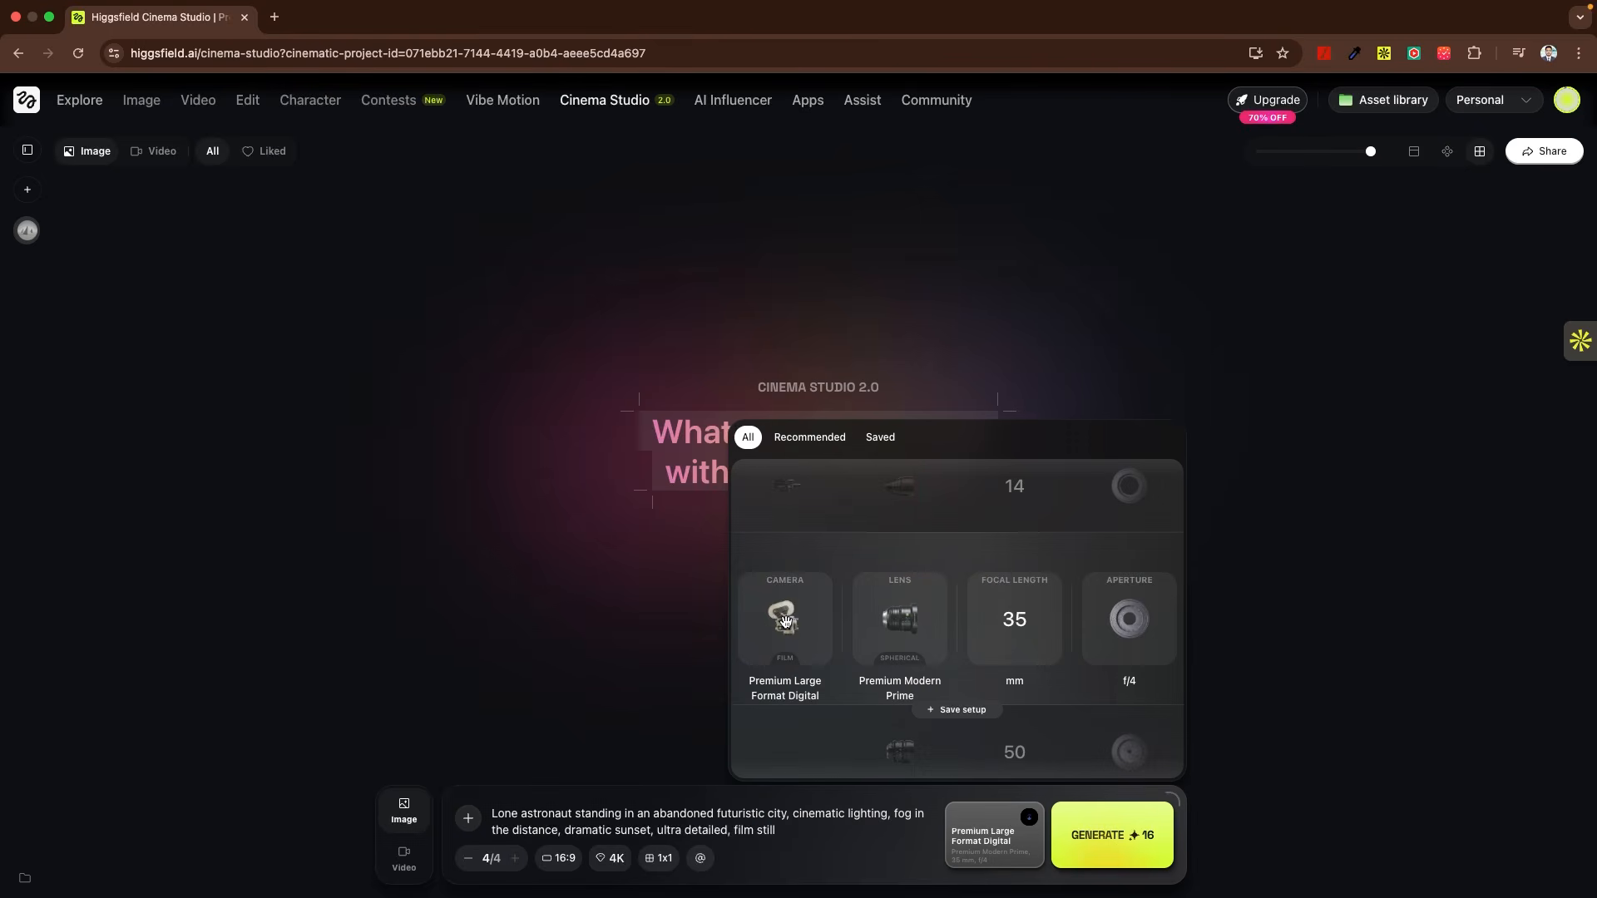
{"action": "scroll", "coordinate": [785, 620], "scroll_direction": "up", "scroll_amount": 2}
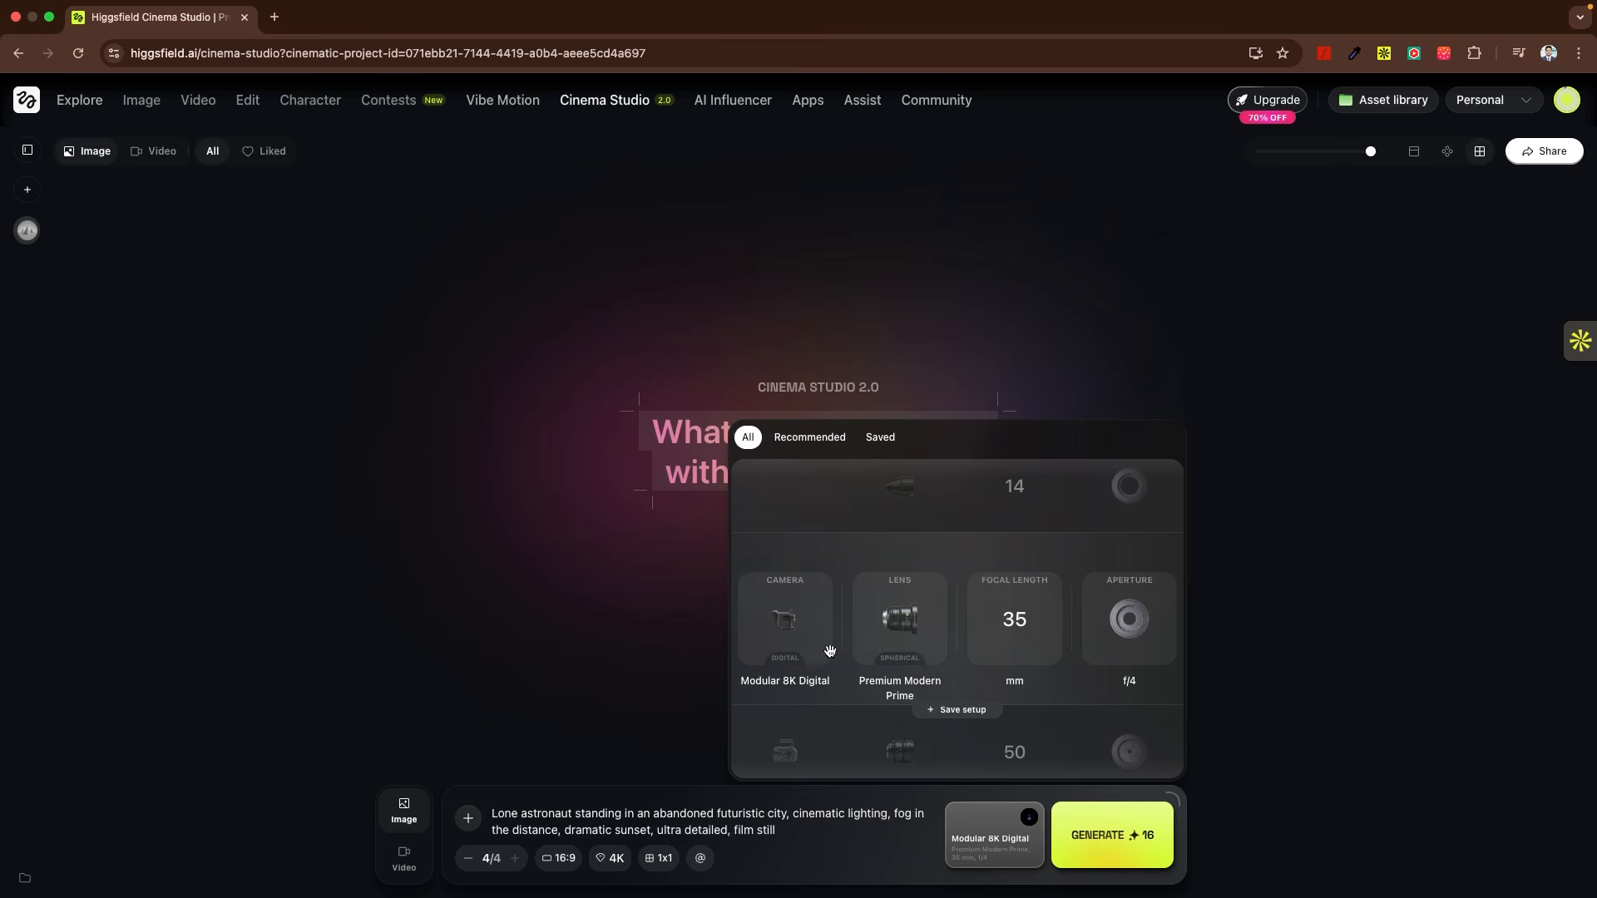
{"action": "scroll", "coordinate": [901, 631], "scroll_direction": "down", "scroll_amount": 1}
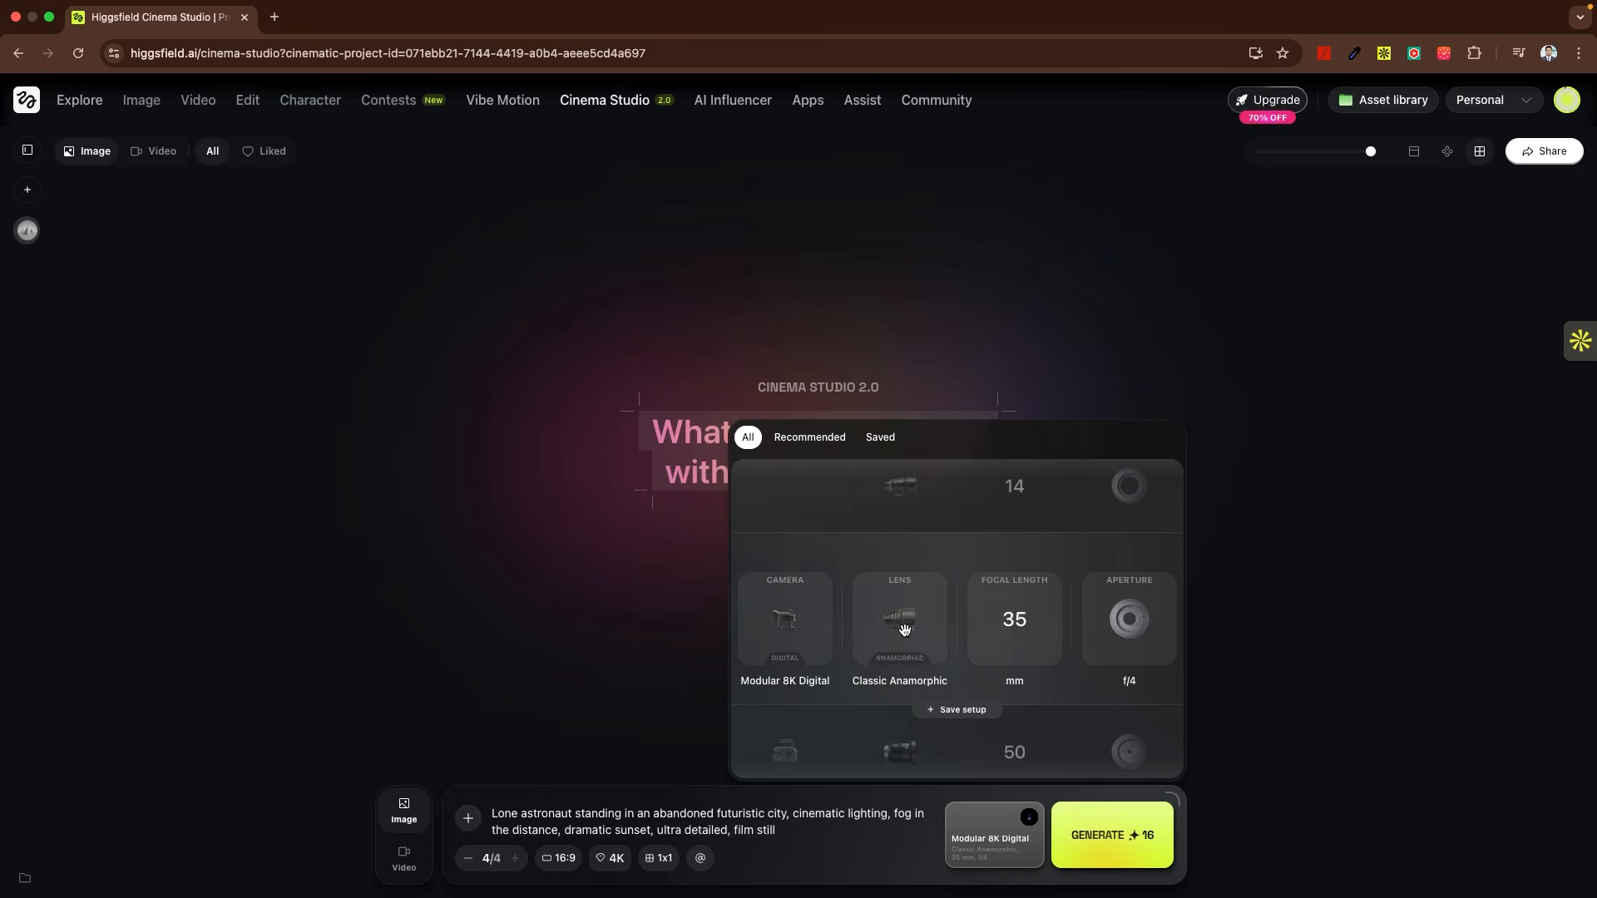
{"action": "scroll", "coordinate": [904, 629], "scroll_direction": "up", "scroll_amount": 1}
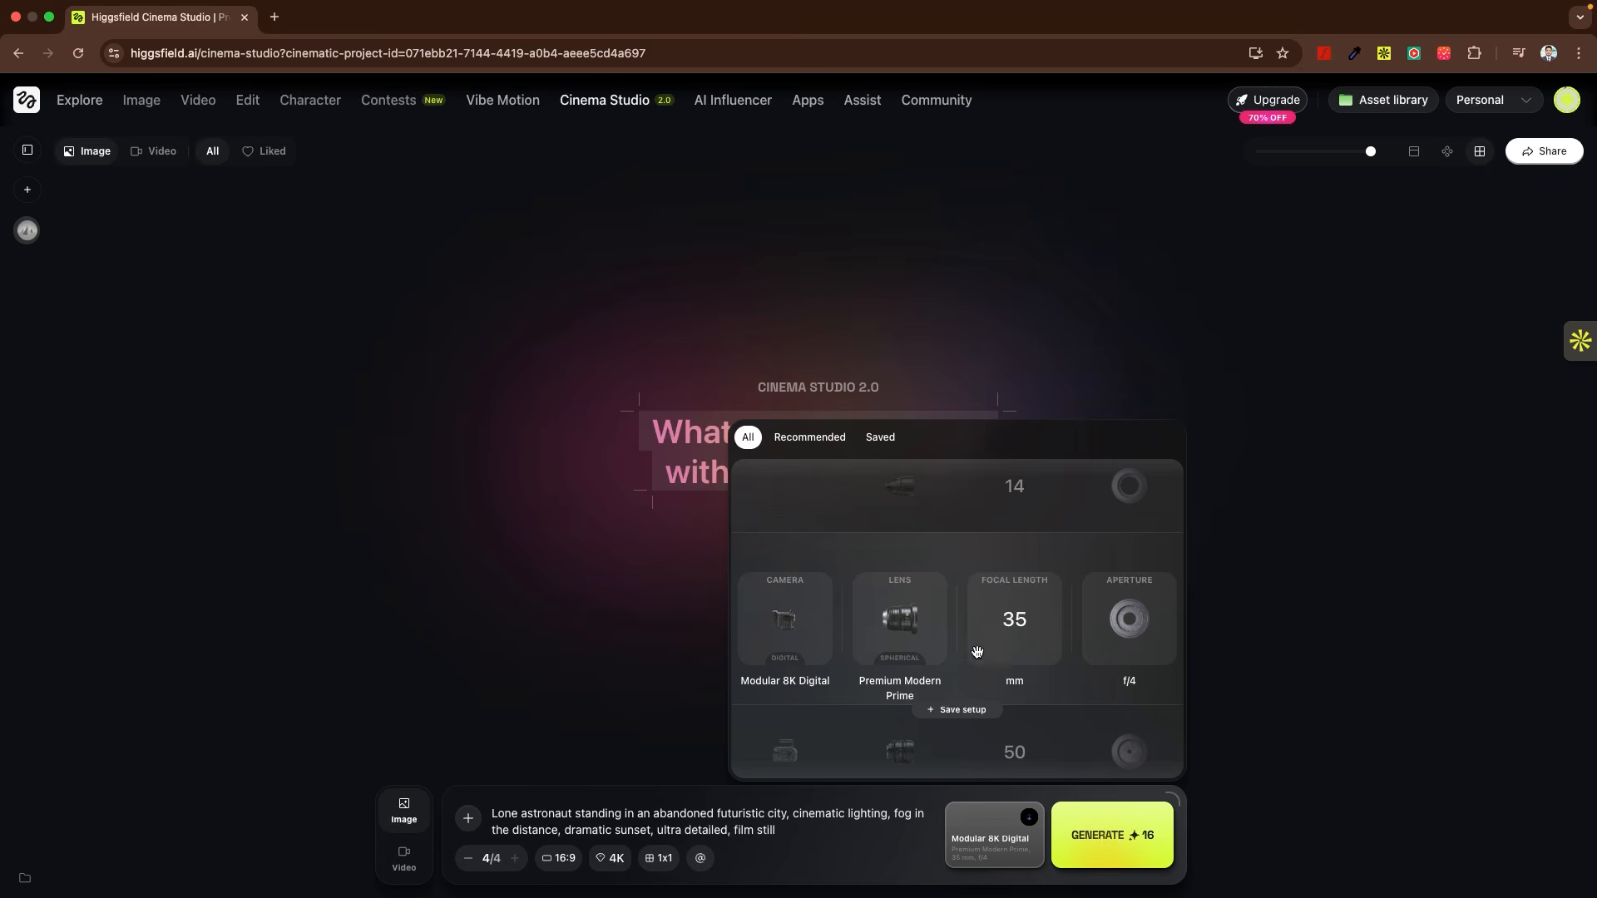
{"action": "scroll", "coordinate": [1007, 660], "scroll_direction": "down", "scroll_amount": 1}
{"action": "left_click", "coordinate": [819, 444]}
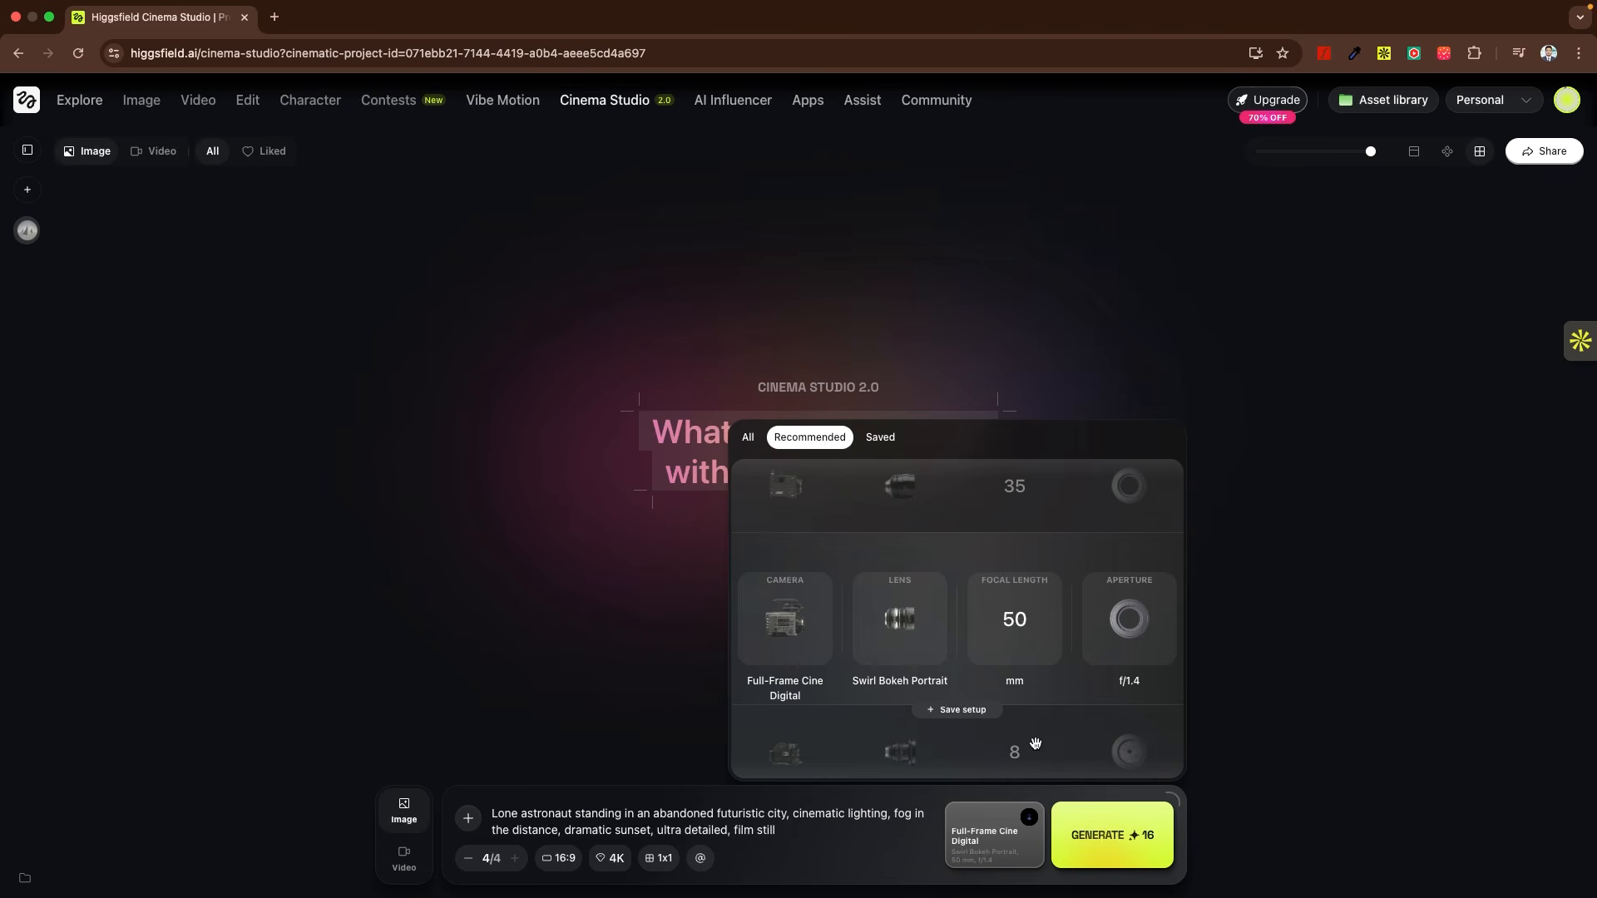
{"action": "left_click", "coordinate": [1117, 837]}
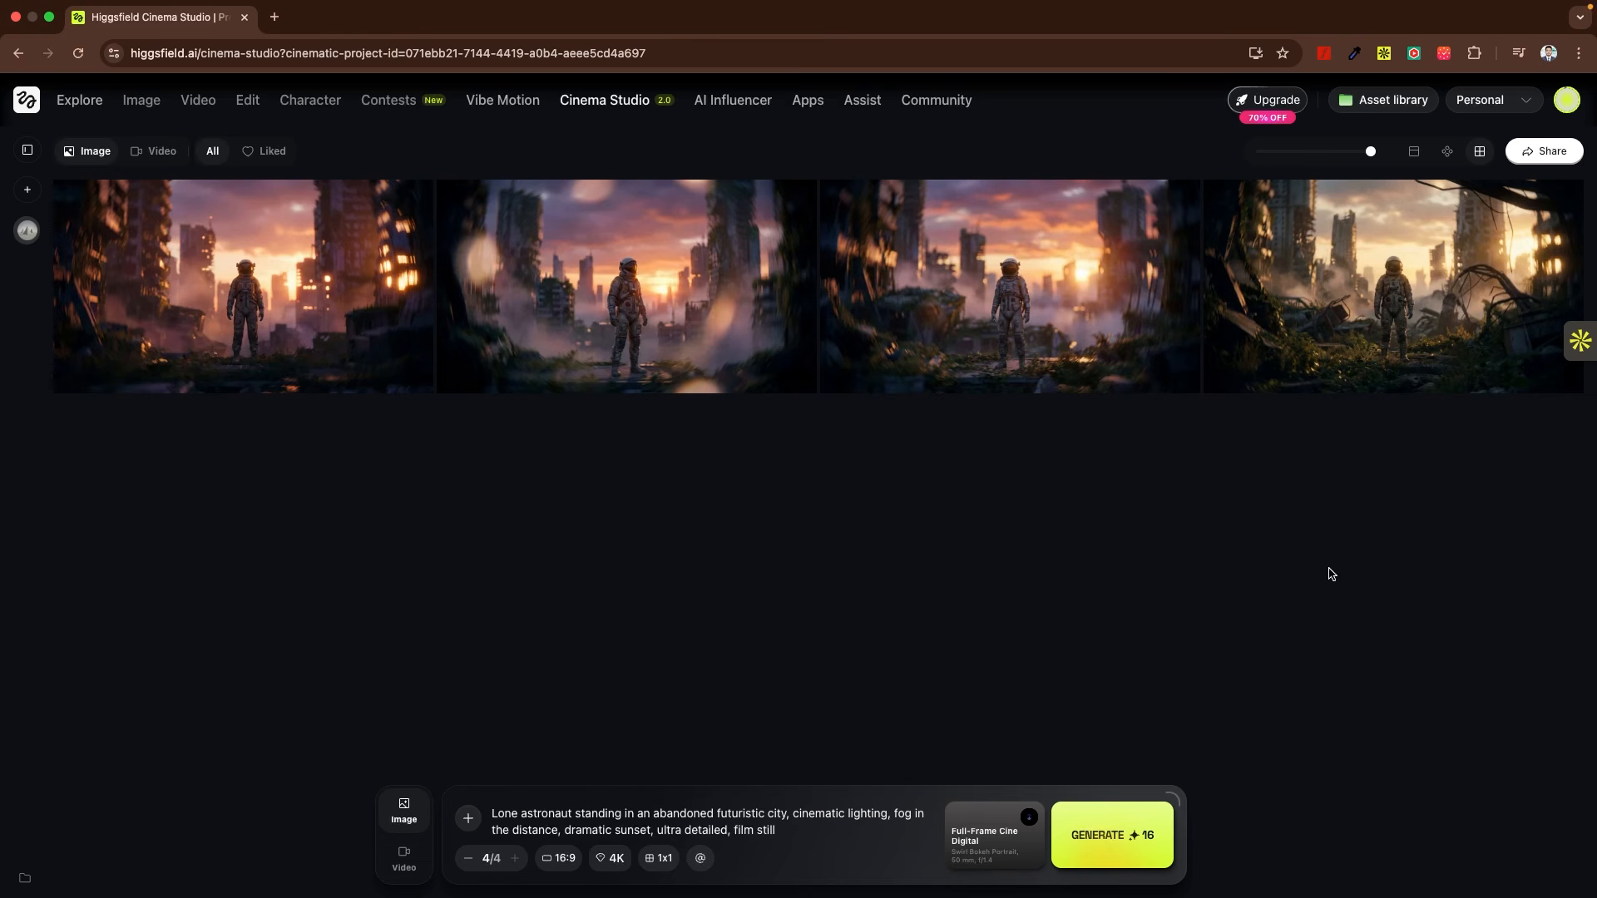
Generate a 3D scene from the fourth astronaut image, the one with golden light and tangled branches
{"action": "mouse_move", "coordinate": [1397, 308]}
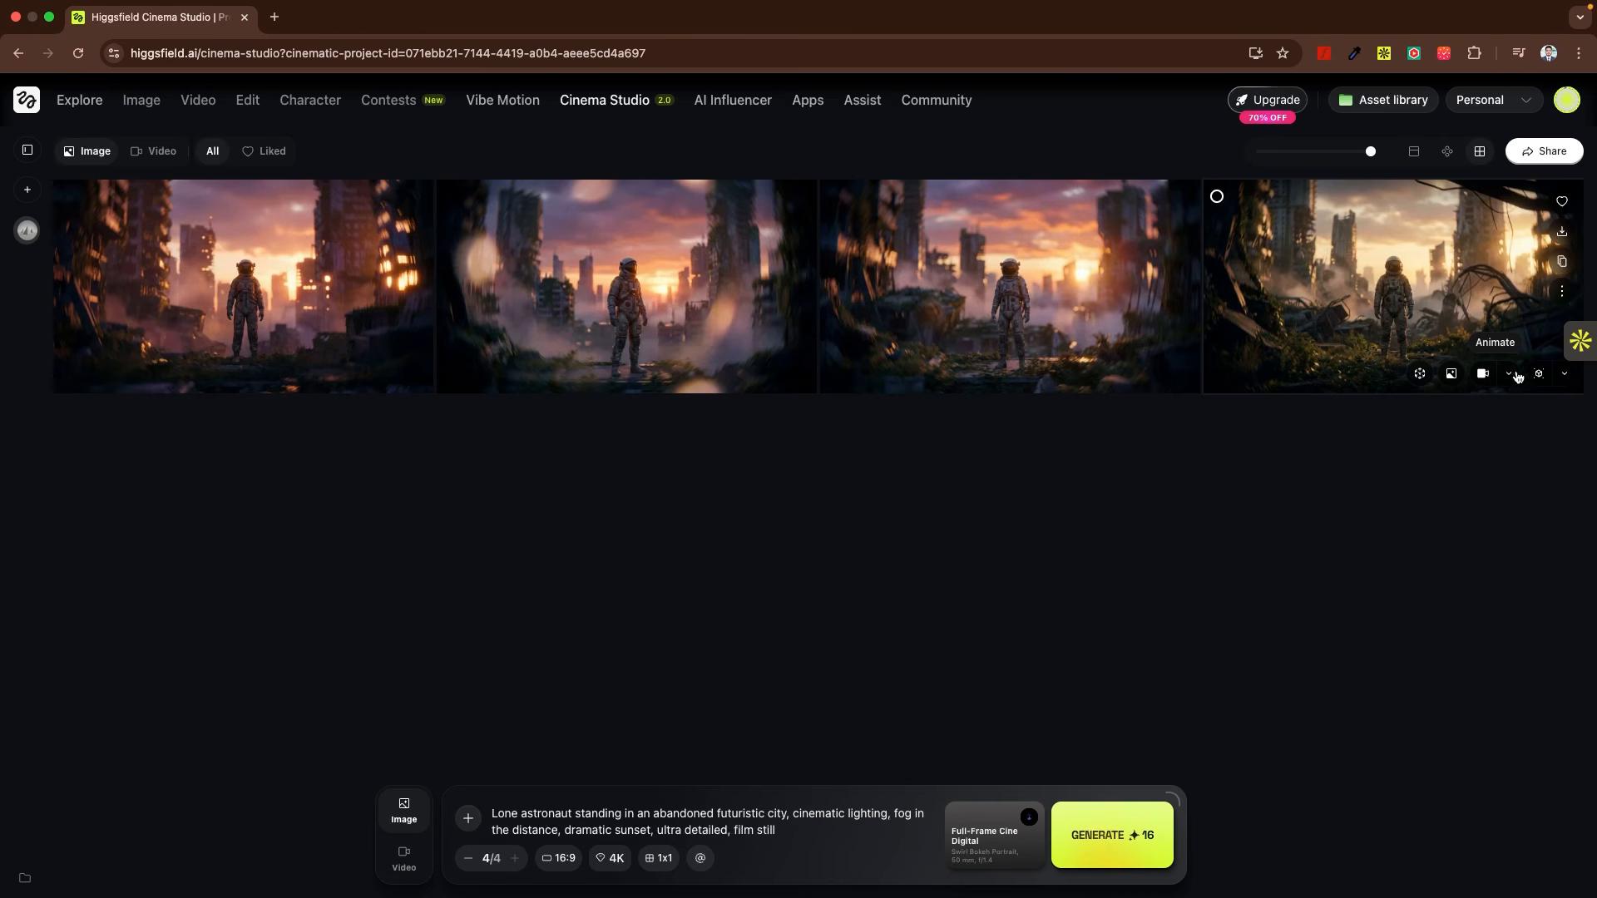
{"action": "left_click", "coordinate": [1419, 374]}
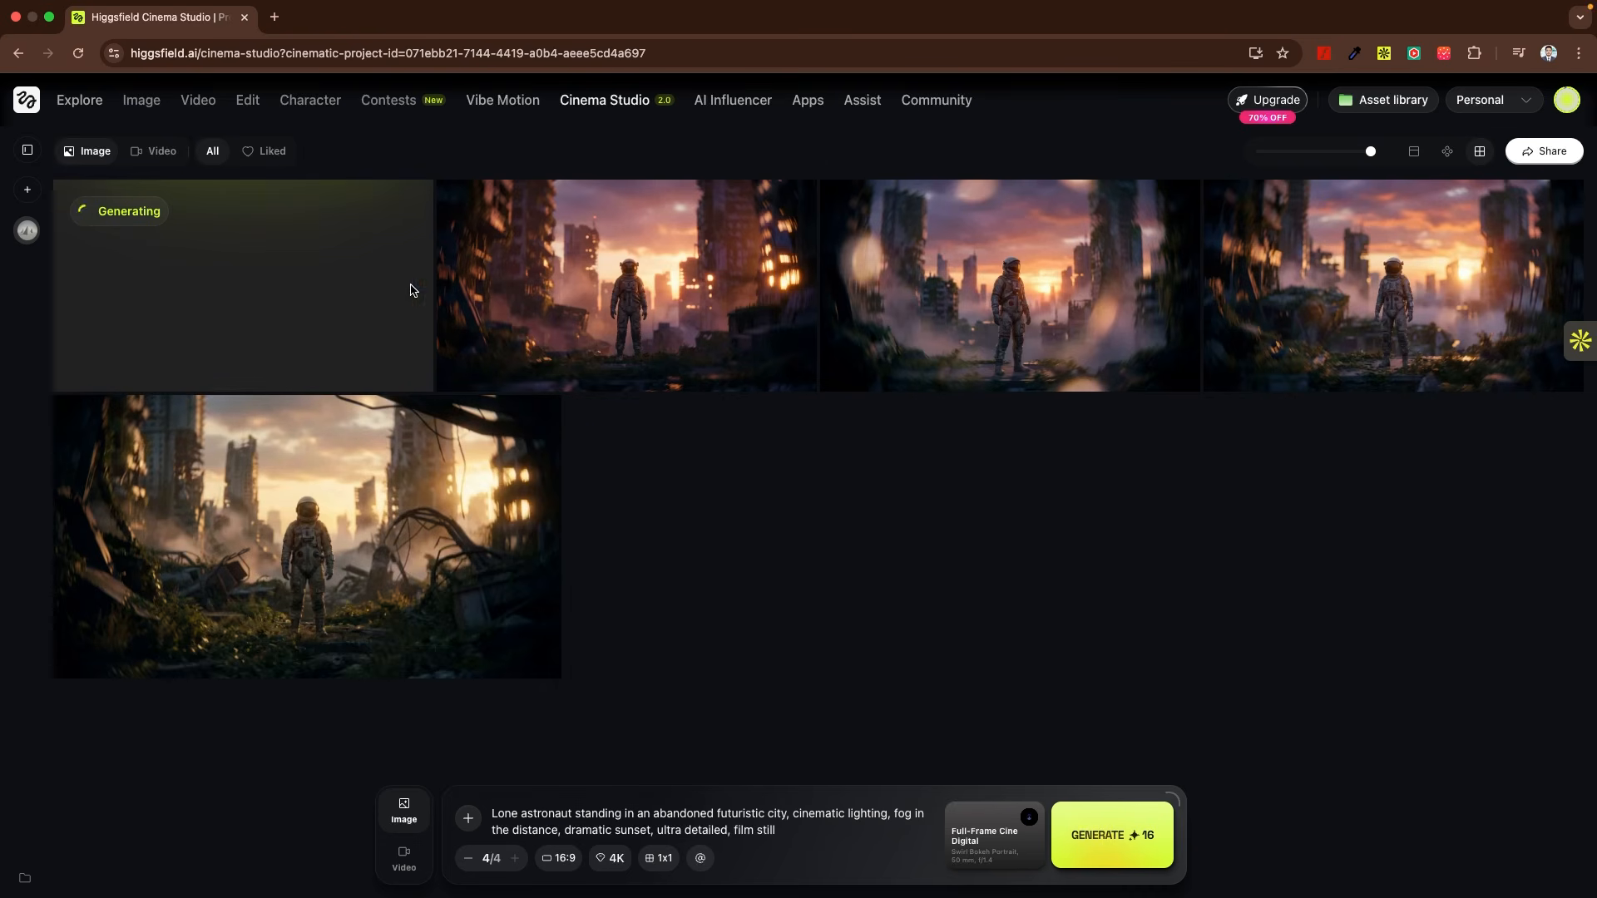
Generate a Multishot from the third astronaut image and a What's next? set from the second one with bokeh spots
{"action": "left_click", "coordinate": [1564, 374]}
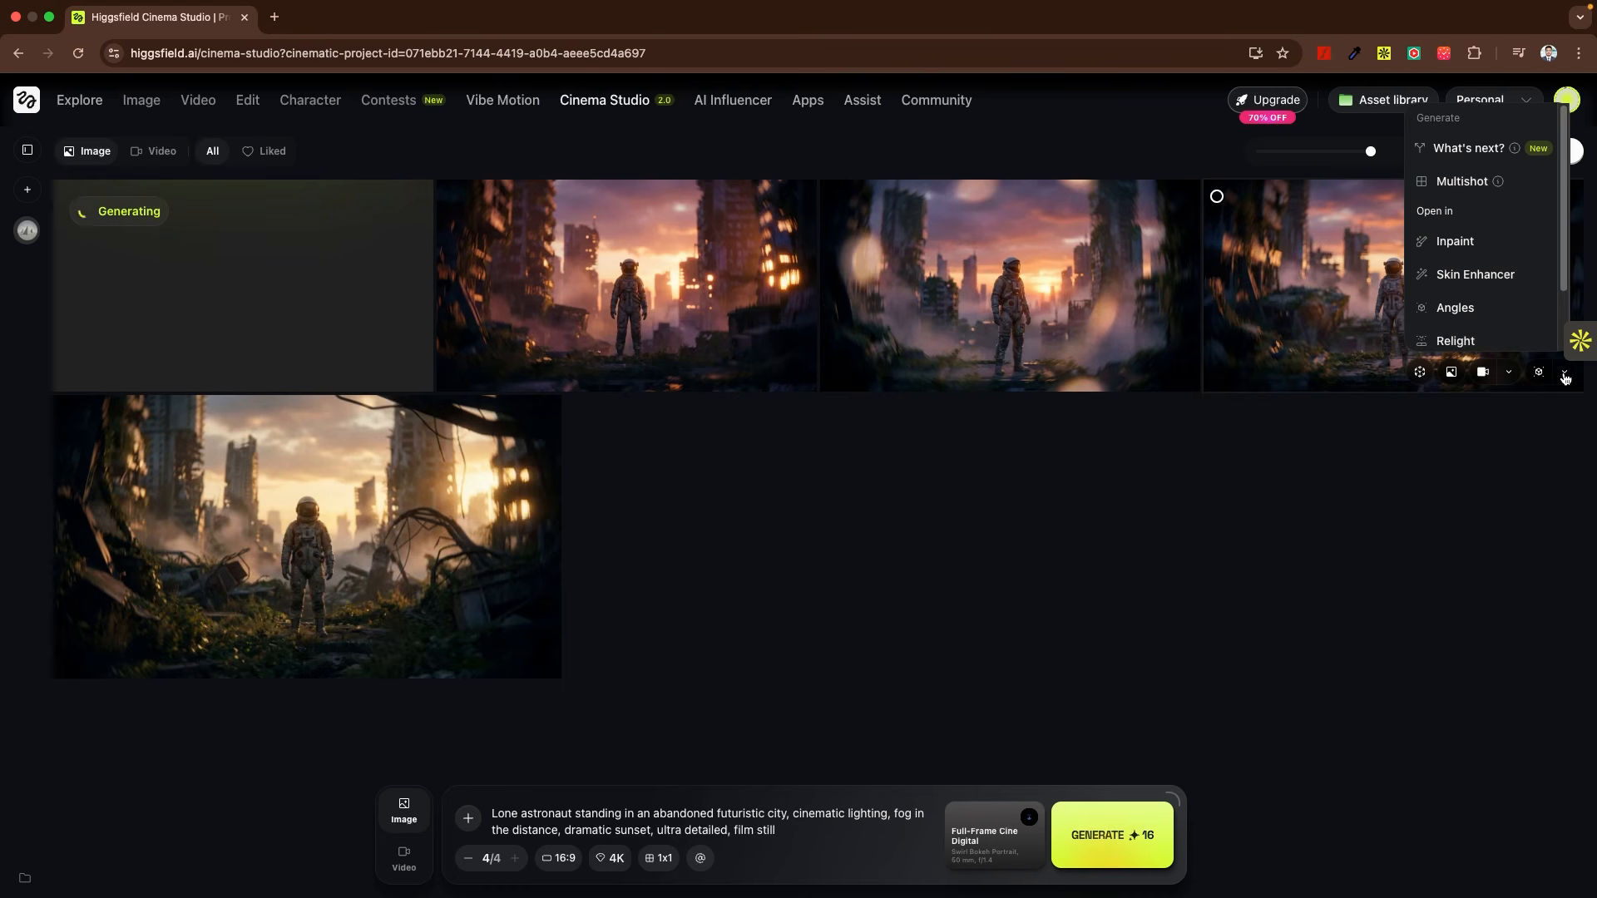
{"action": "left_click", "coordinate": [1453, 183]}
{"action": "left_click", "coordinate": [1564, 373]}
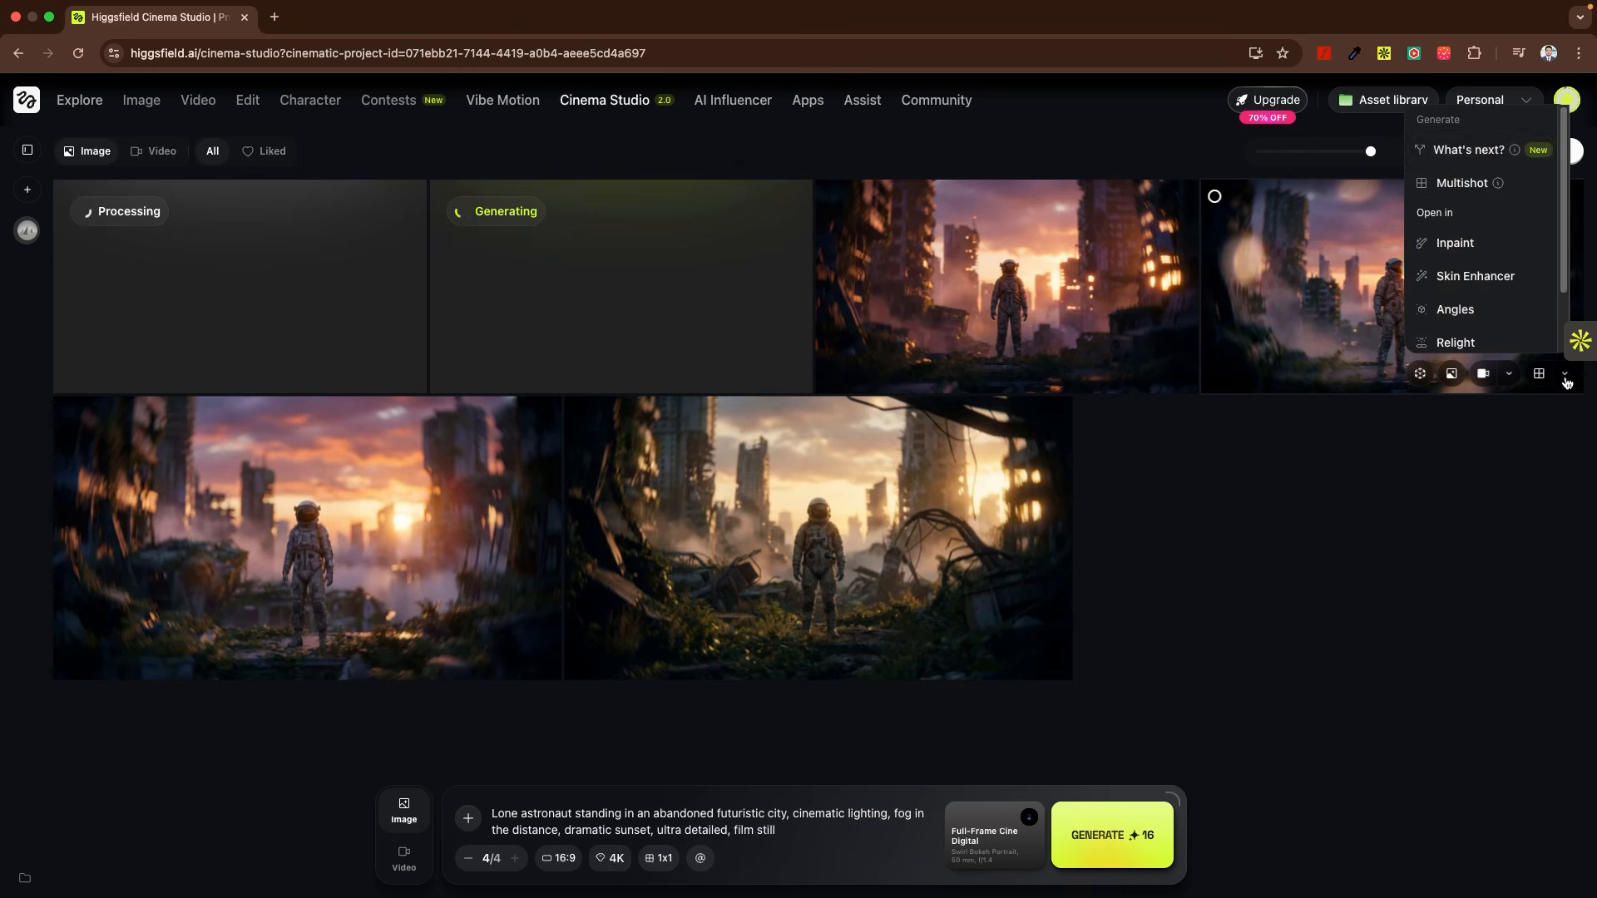
{"action": "left_click", "coordinate": [1469, 151]}
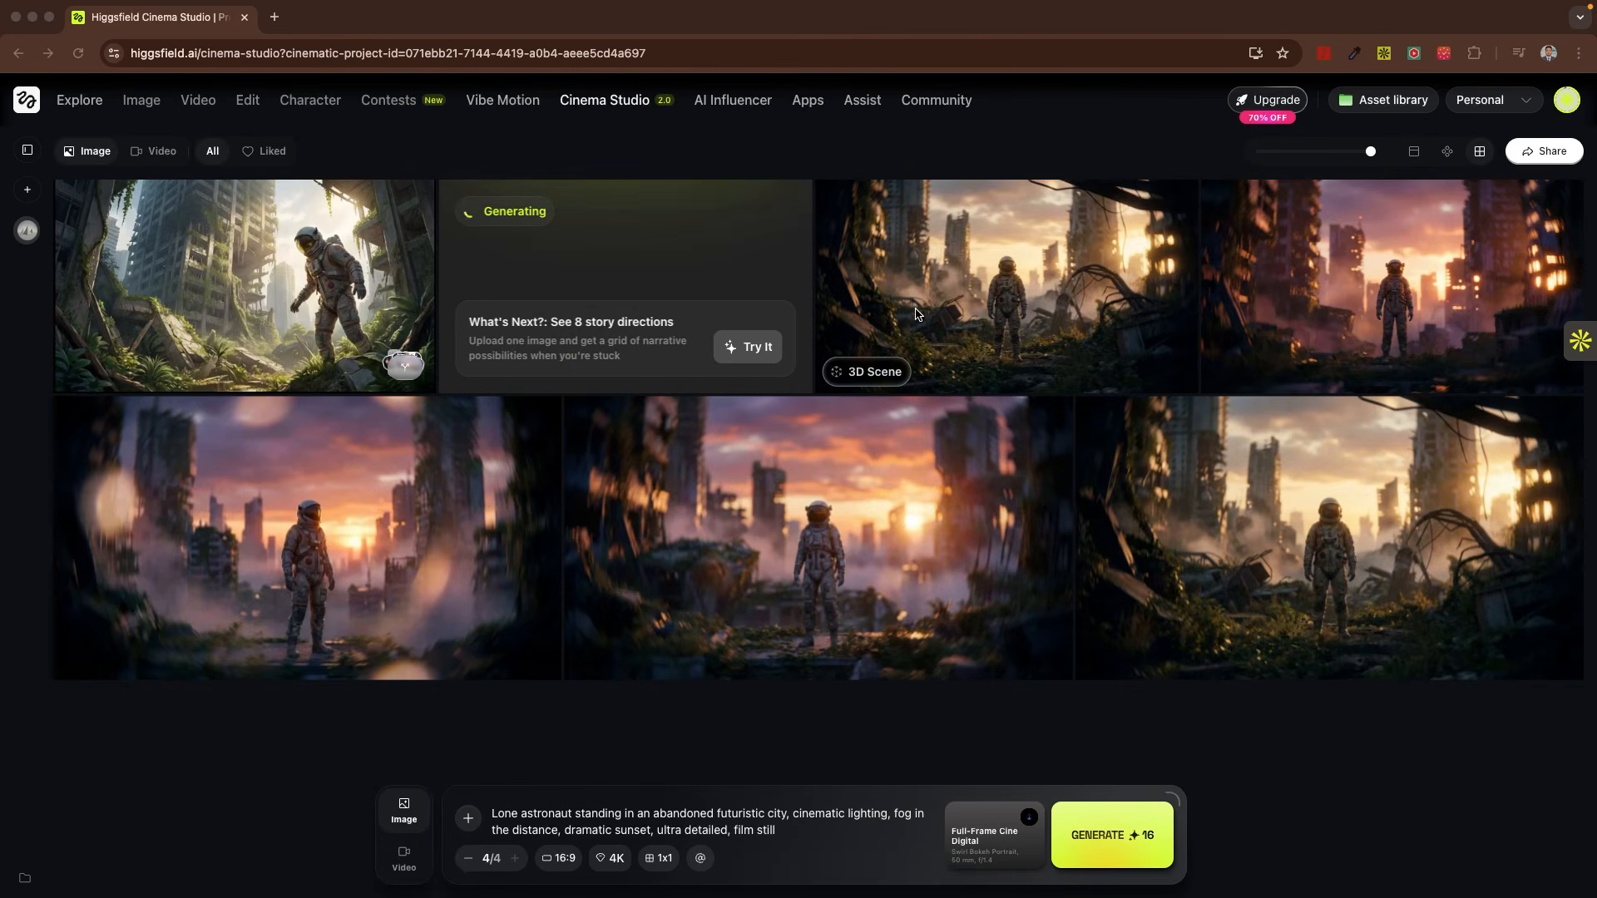
Open the 3D scene, centre the astronaut in the frame, and try the 50 mm lens before returning to 24 mm
{"action": "left_click", "coordinate": [874, 372]}
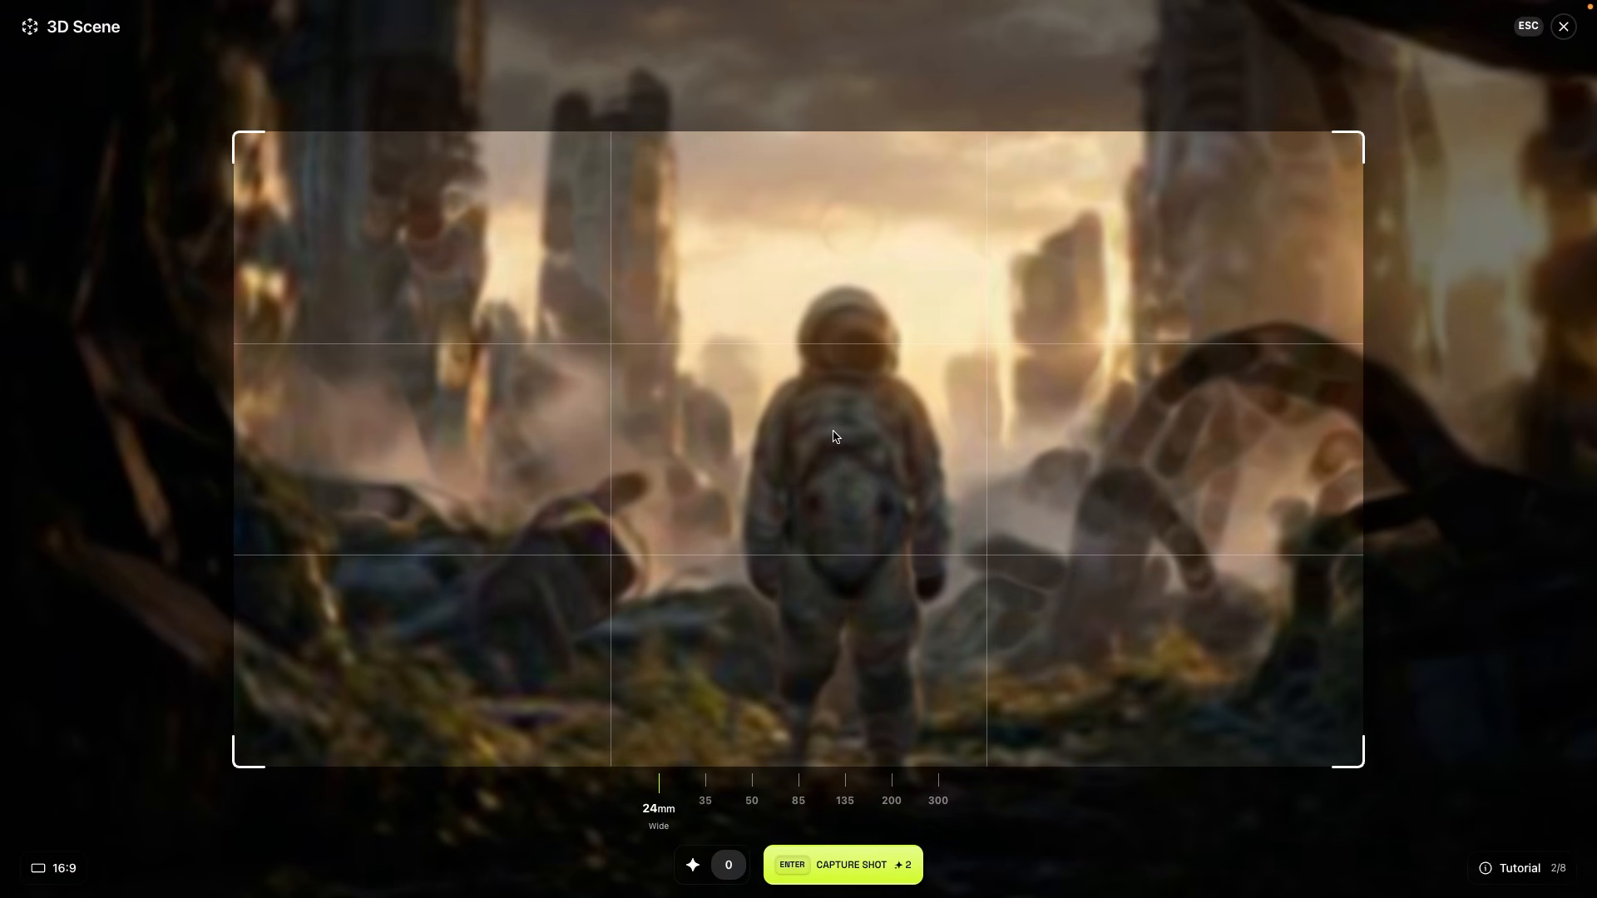
{"action": "mouse_move", "coordinate": [835, 435]}
{"action": "left_mouse_down"}
{"action": "mouse_move", "coordinate": [856, 453]}
{"action": "mouse_move", "coordinate": [901, 413]}
{"action": "mouse_move", "coordinate": [850, 387]}
{"action": "mouse_move", "coordinate": [801, 402]}
{"action": "mouse_move", "coordinate": [812, 435]}
{"action": "mouse_move", "coordinate": [854, 427]}
{"action": "left_mouse_up"}
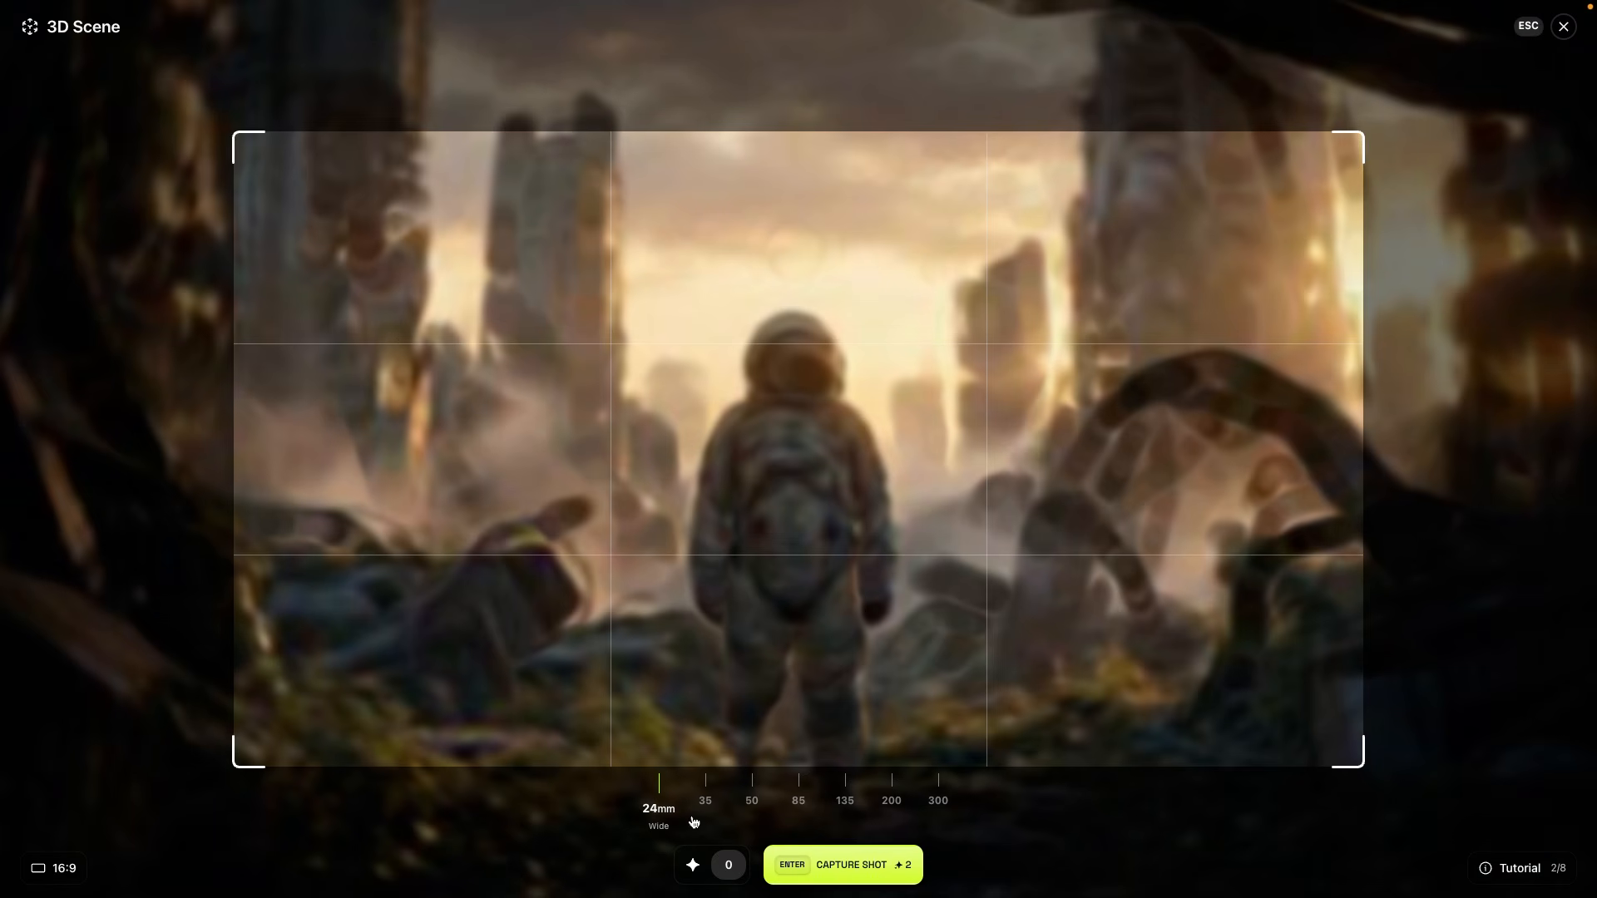
{"action": "left_click", "coordinate": [752, 790]}
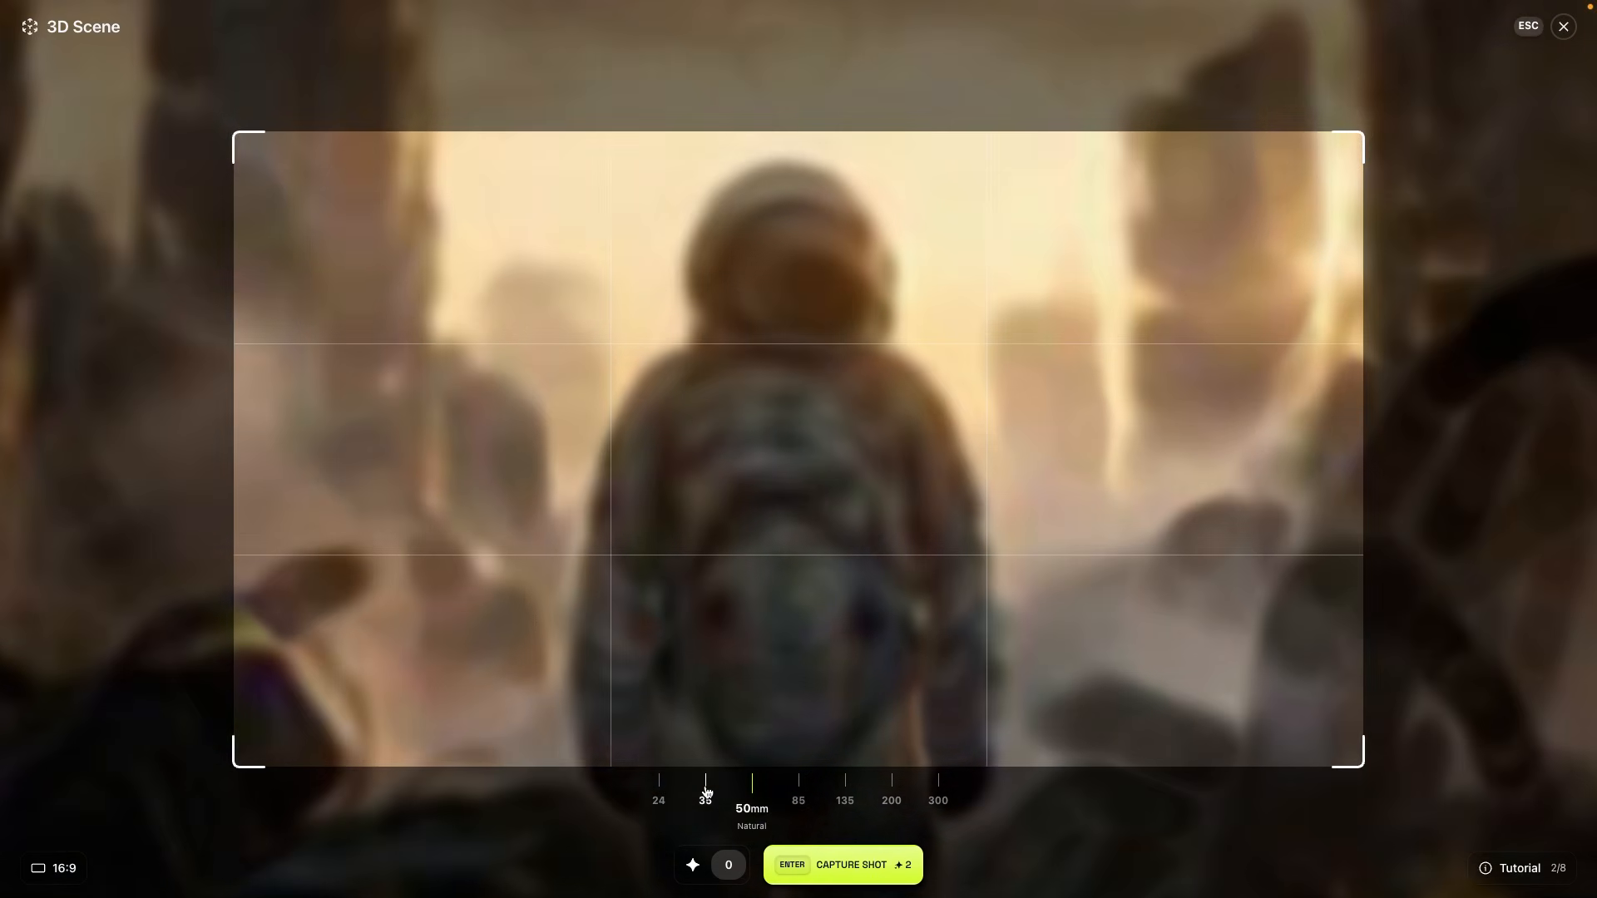
{"action": "left_click", "coordinate": [661, 792]}
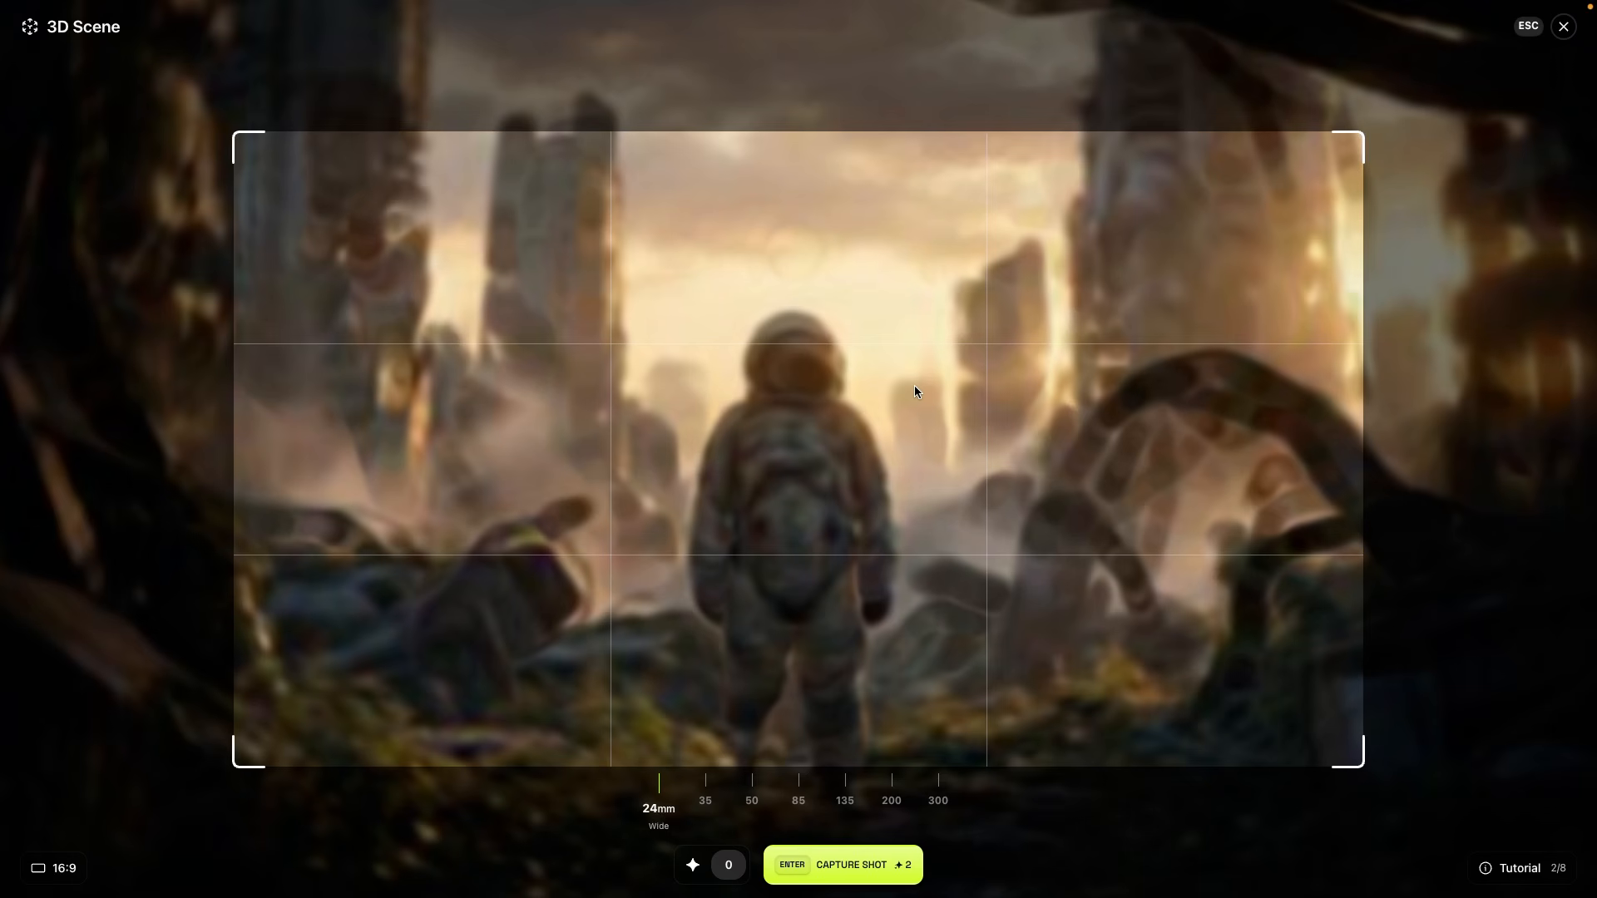
Show the scene navigation shortcuts, tilt the camera upward, and zoom in and out to test a wider framing around the astronaut
{"action": "left_click", "coordinate": [1537, 878]}
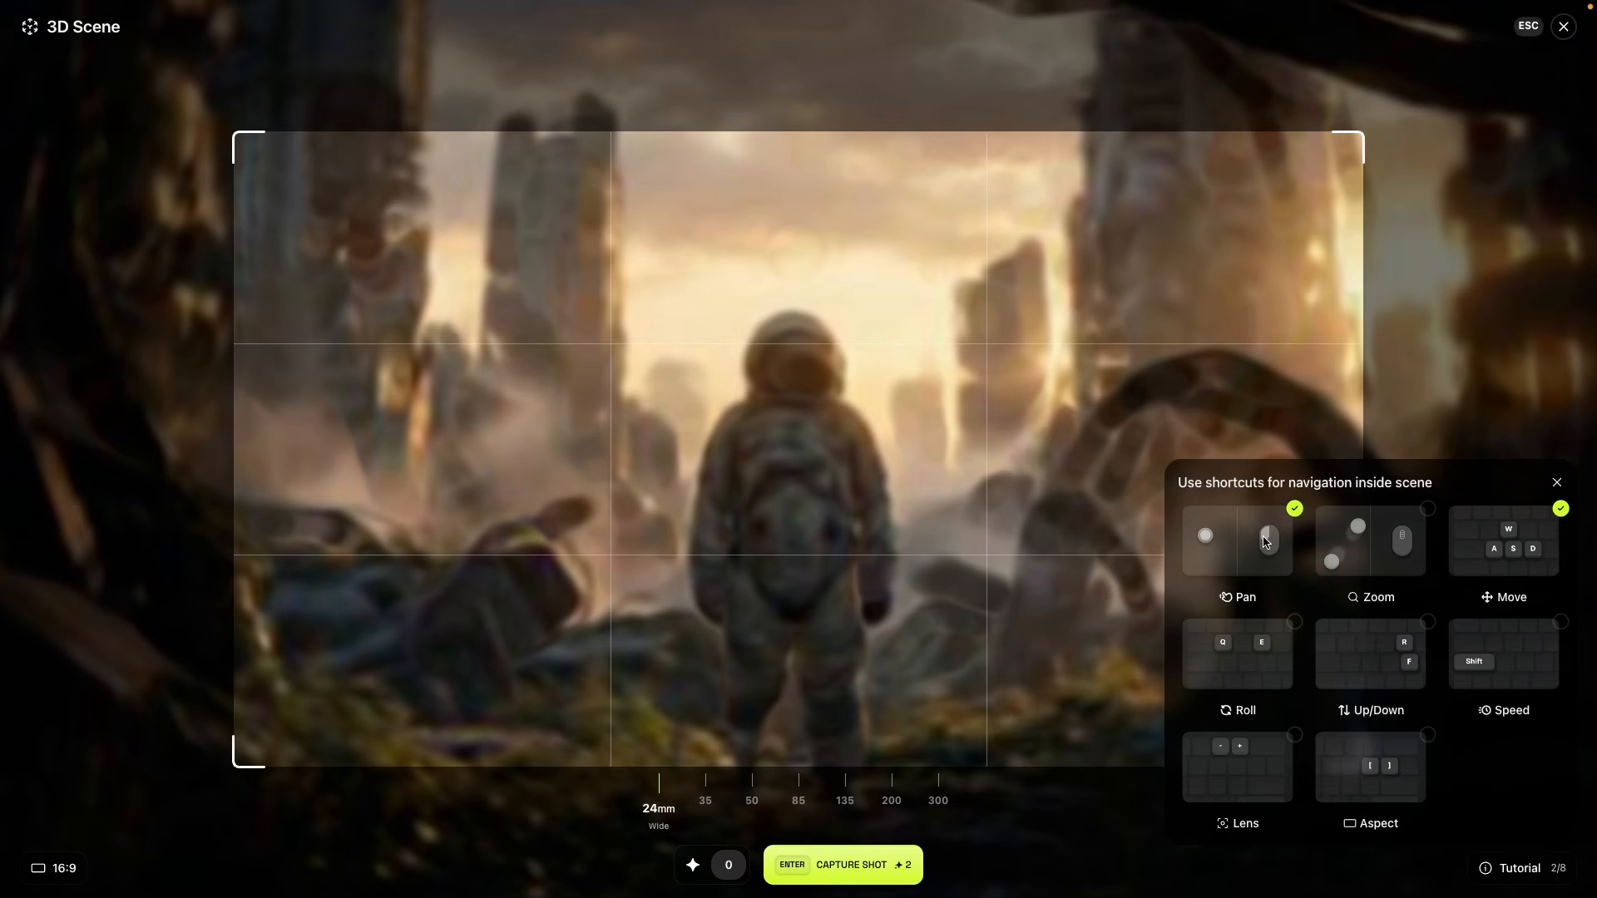
{"action": "left_click_drag", "start_coordinate": [857, 451], "coordinate": [831, 410]}
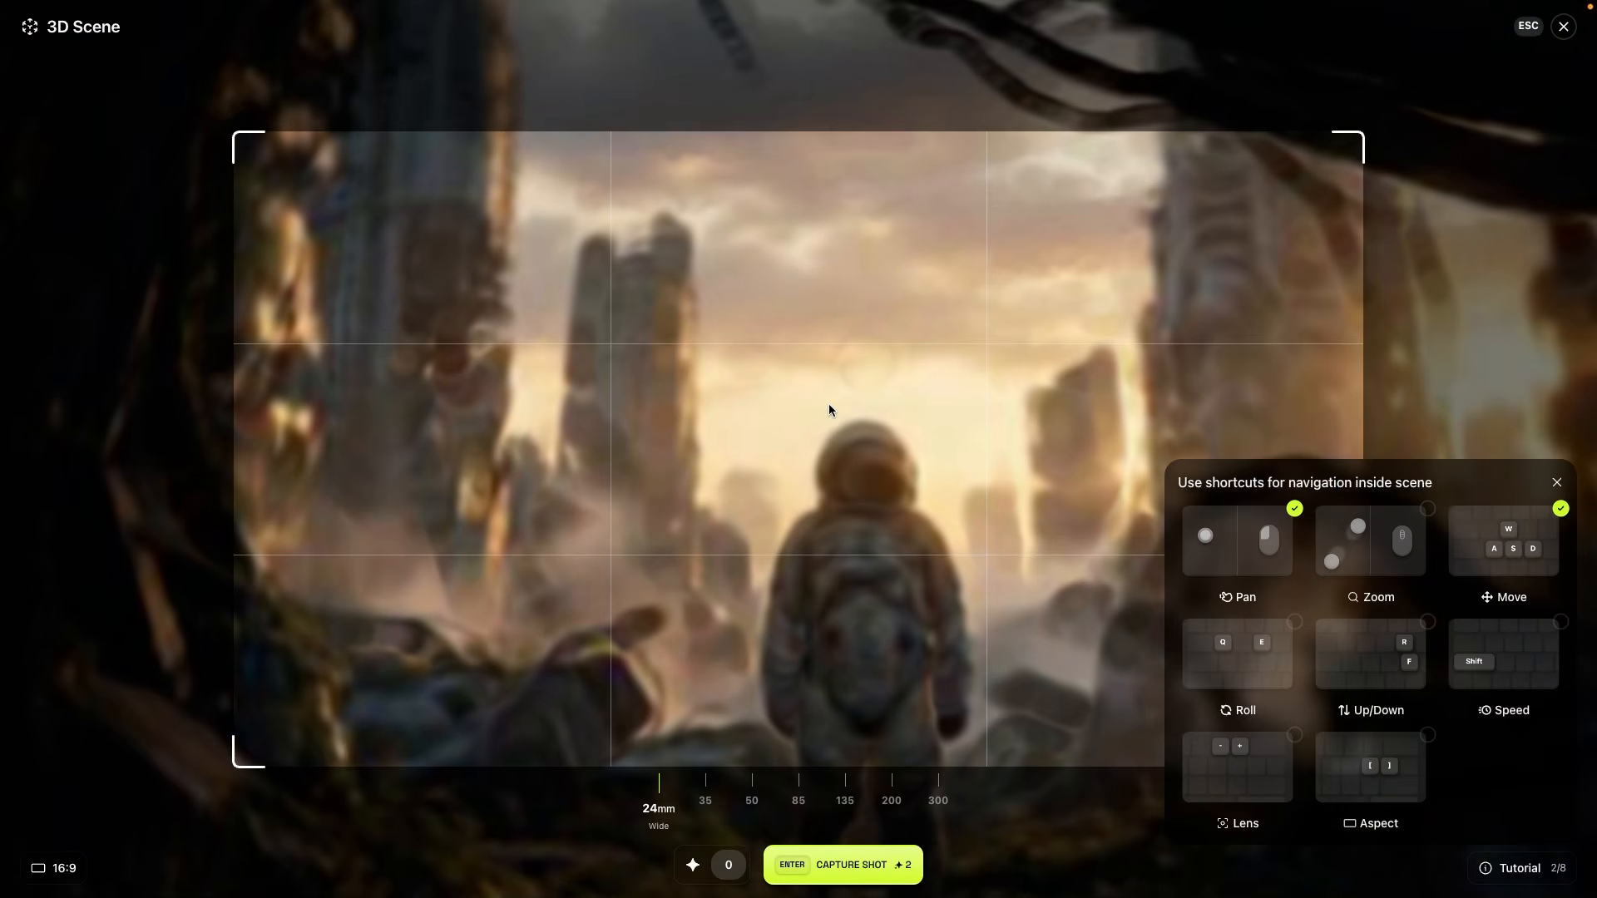
{"action": "scroll", "coordinate": [827, 402], "scroll_direction": "down", "scroll_amount": 5}
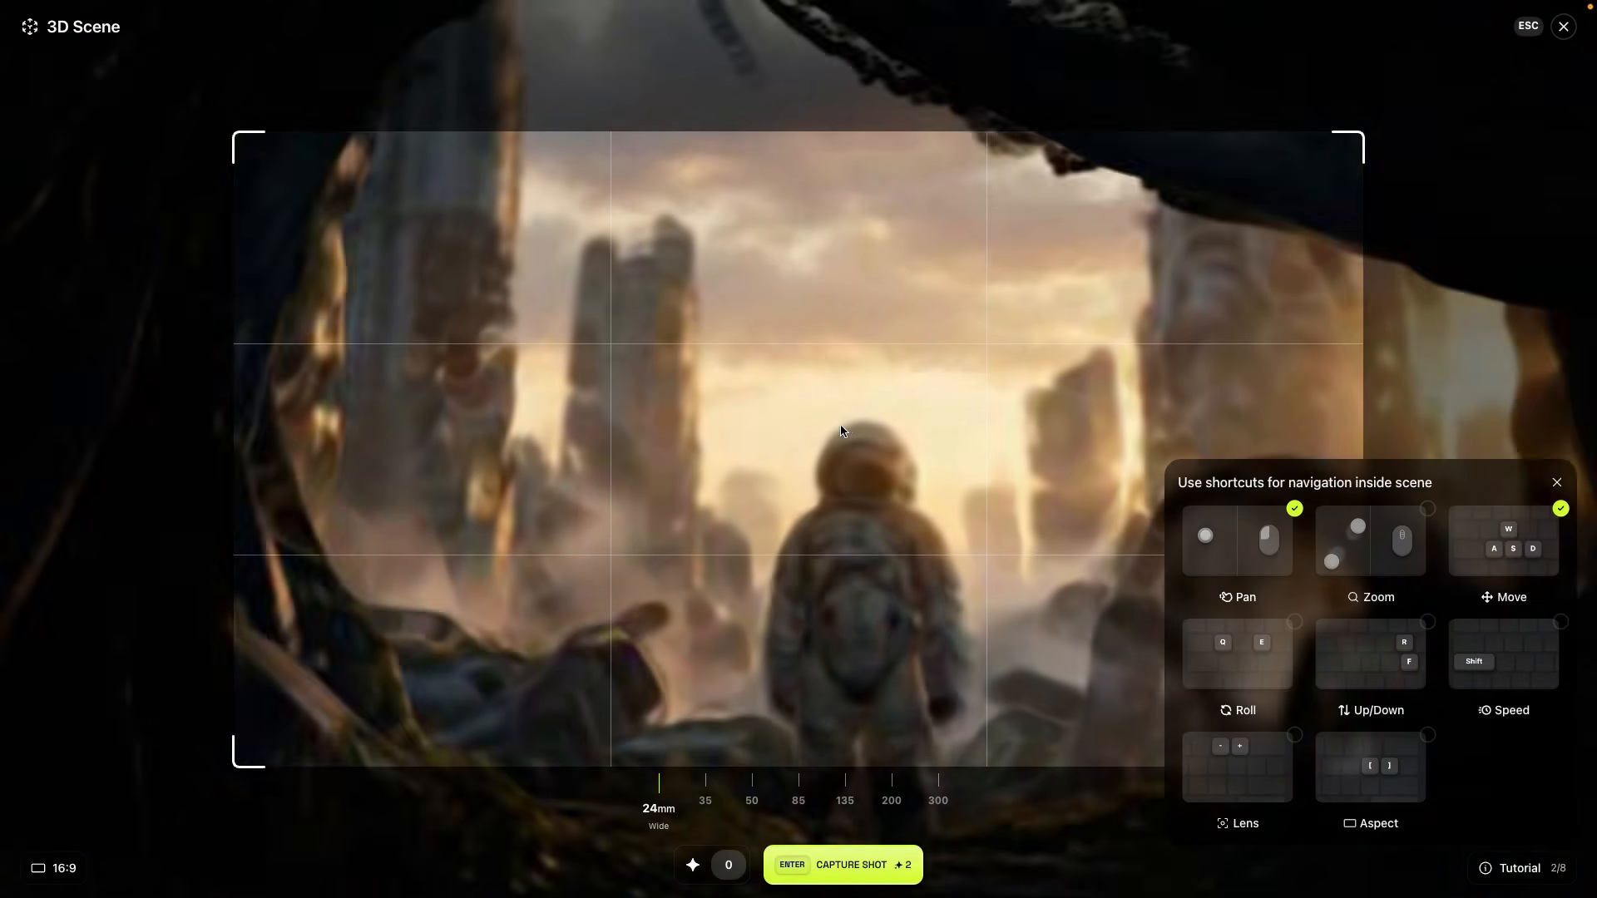
{"action": "scroll", "coordinate": [842, 431], "scroll_direction": "up", "scroll_amount": 3}
{"action": "scroll", "coordinate": [842, 432], "scroll_direction": "down", "scroll_amount": 3}
{"action": "scroll", "coordinate": [841, 432], "scroll_direction": "up", "scroll_amount": 3}
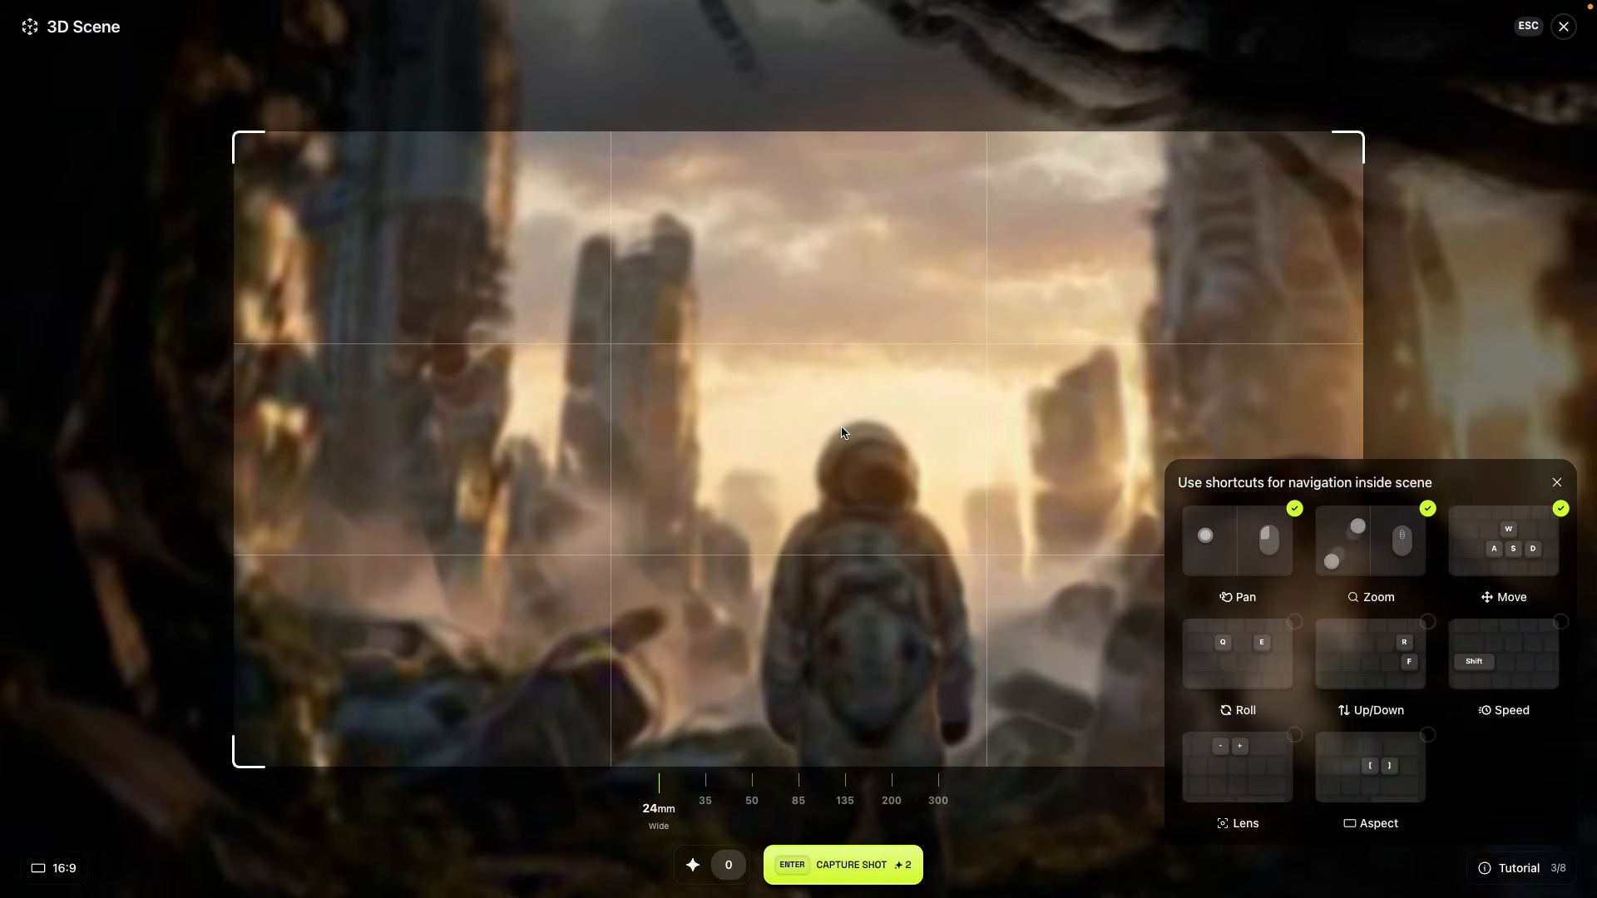
{"action": "scroll", "coordinate": [842, 431], "scroll_direction": "down", "scroll_amount": 3}
{"action": "scroll", "coordinate": [844, 434], "scroll_direction": "down", "scroll_amount": 3}
{"action": "scroll", "coordinate": [843, 433], "scroll_direction": "up", "scroll_amount": 3}
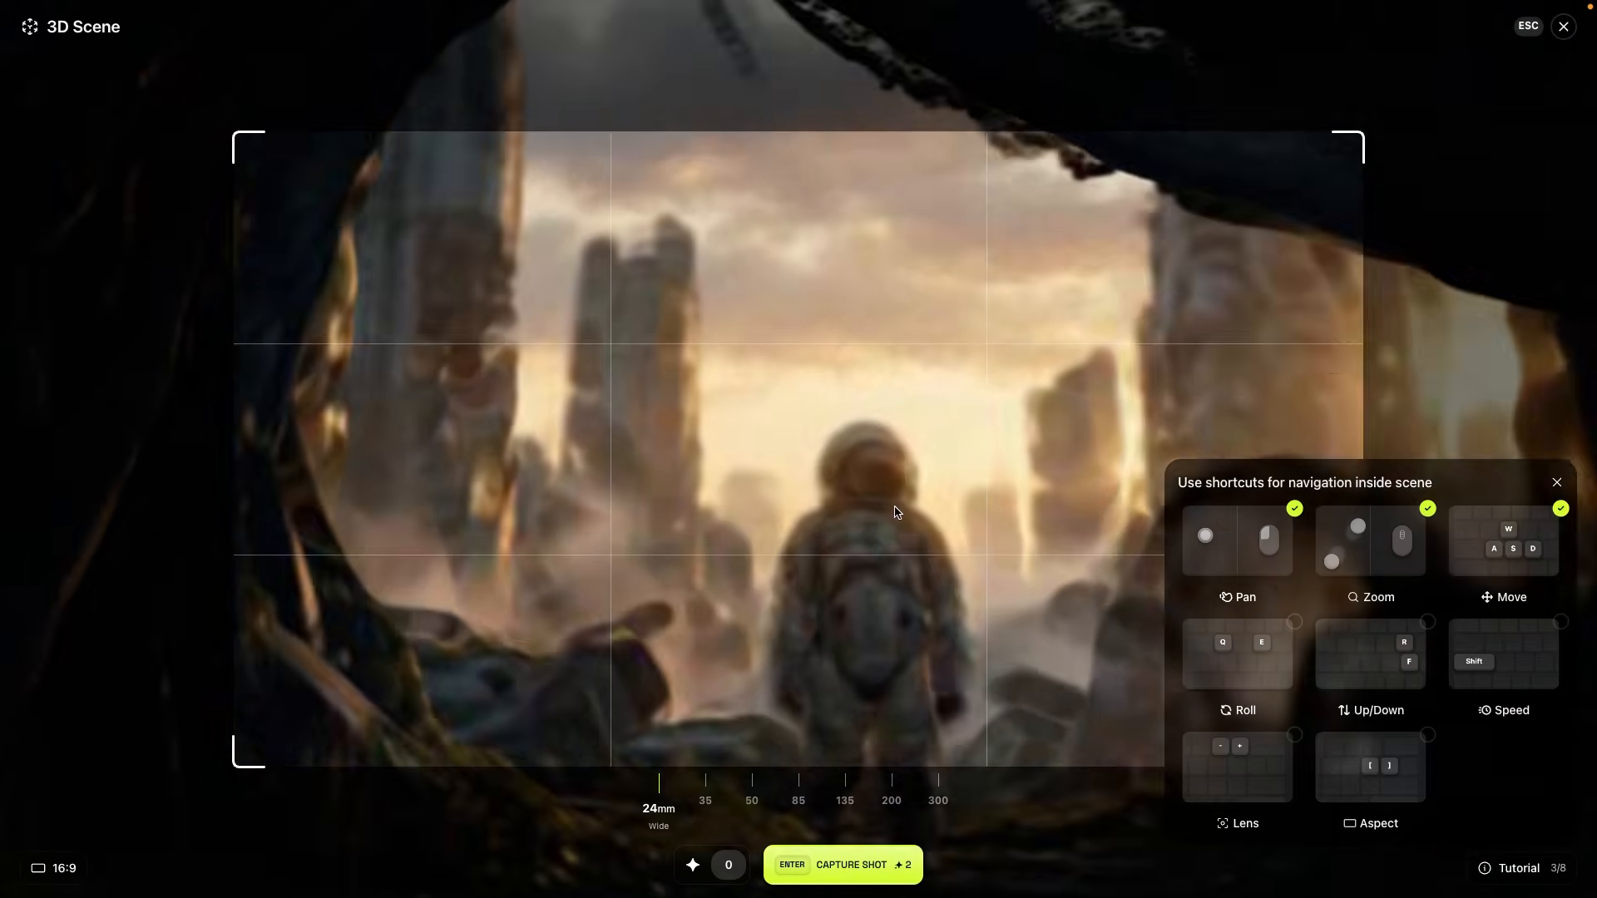
Roll the camera both ways and level it again, and move it forward and back at increased speed to a wide framing
{"action": "left_click_drag", "start_coordinate": [844, 433], "coordinate": [895, 511]}
{"action": "key", "text": "e"}
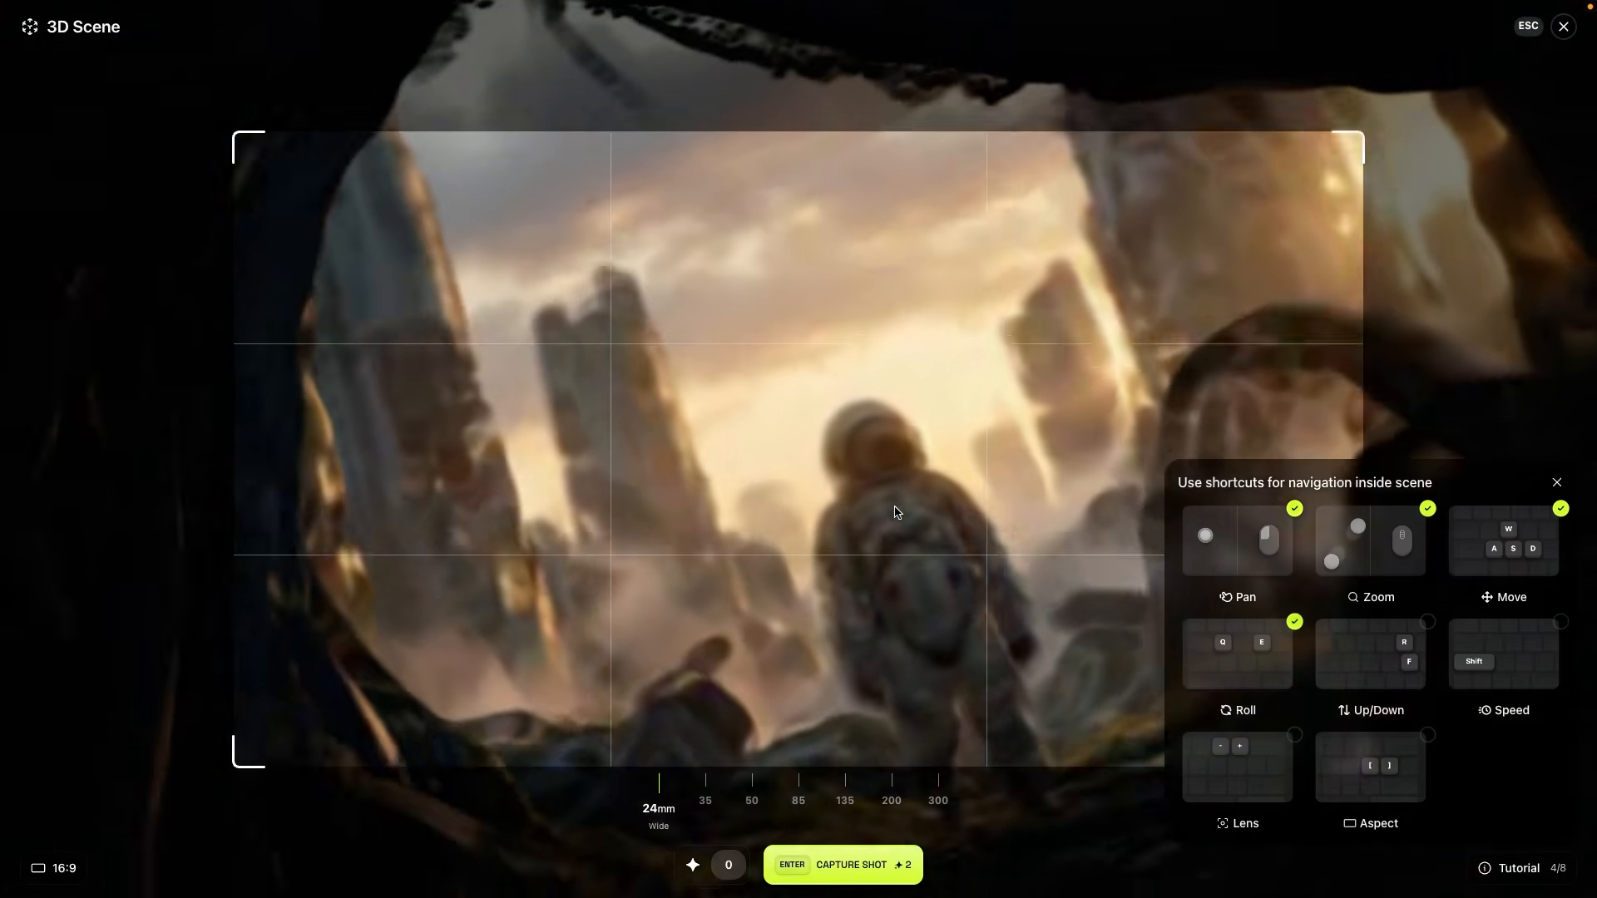
{"action": "key", "text": "q"}
{"action": "key", "text": "e"}
{"action": "key", "text": "q"}
{"action": "key", "text": "shift+w"}
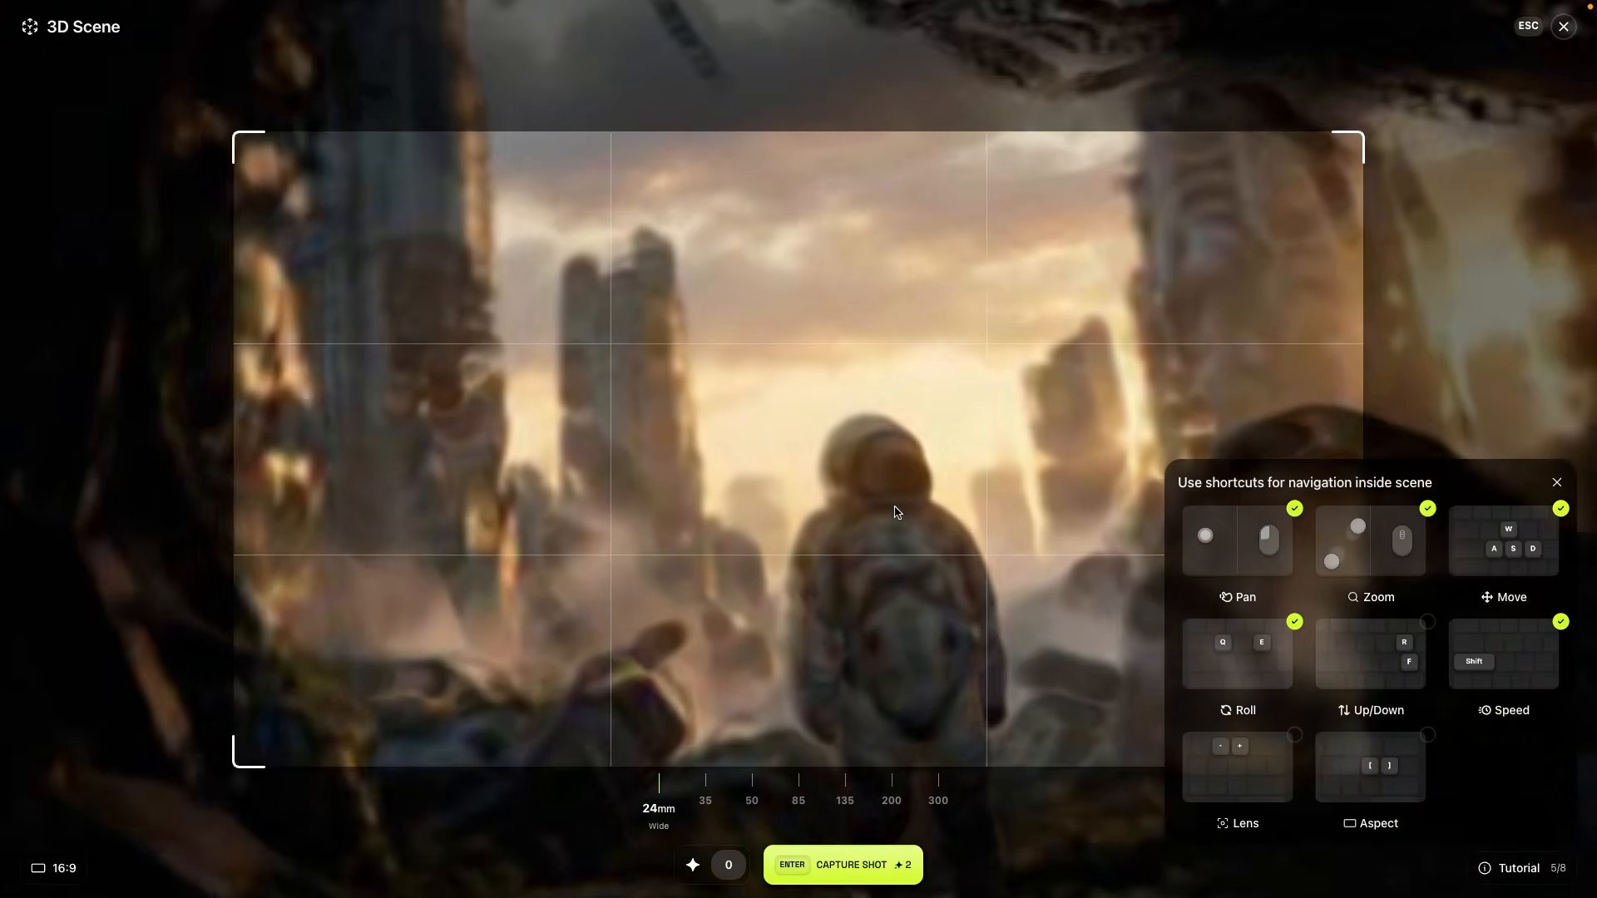
{"action": "key", "text": "shift+s"}
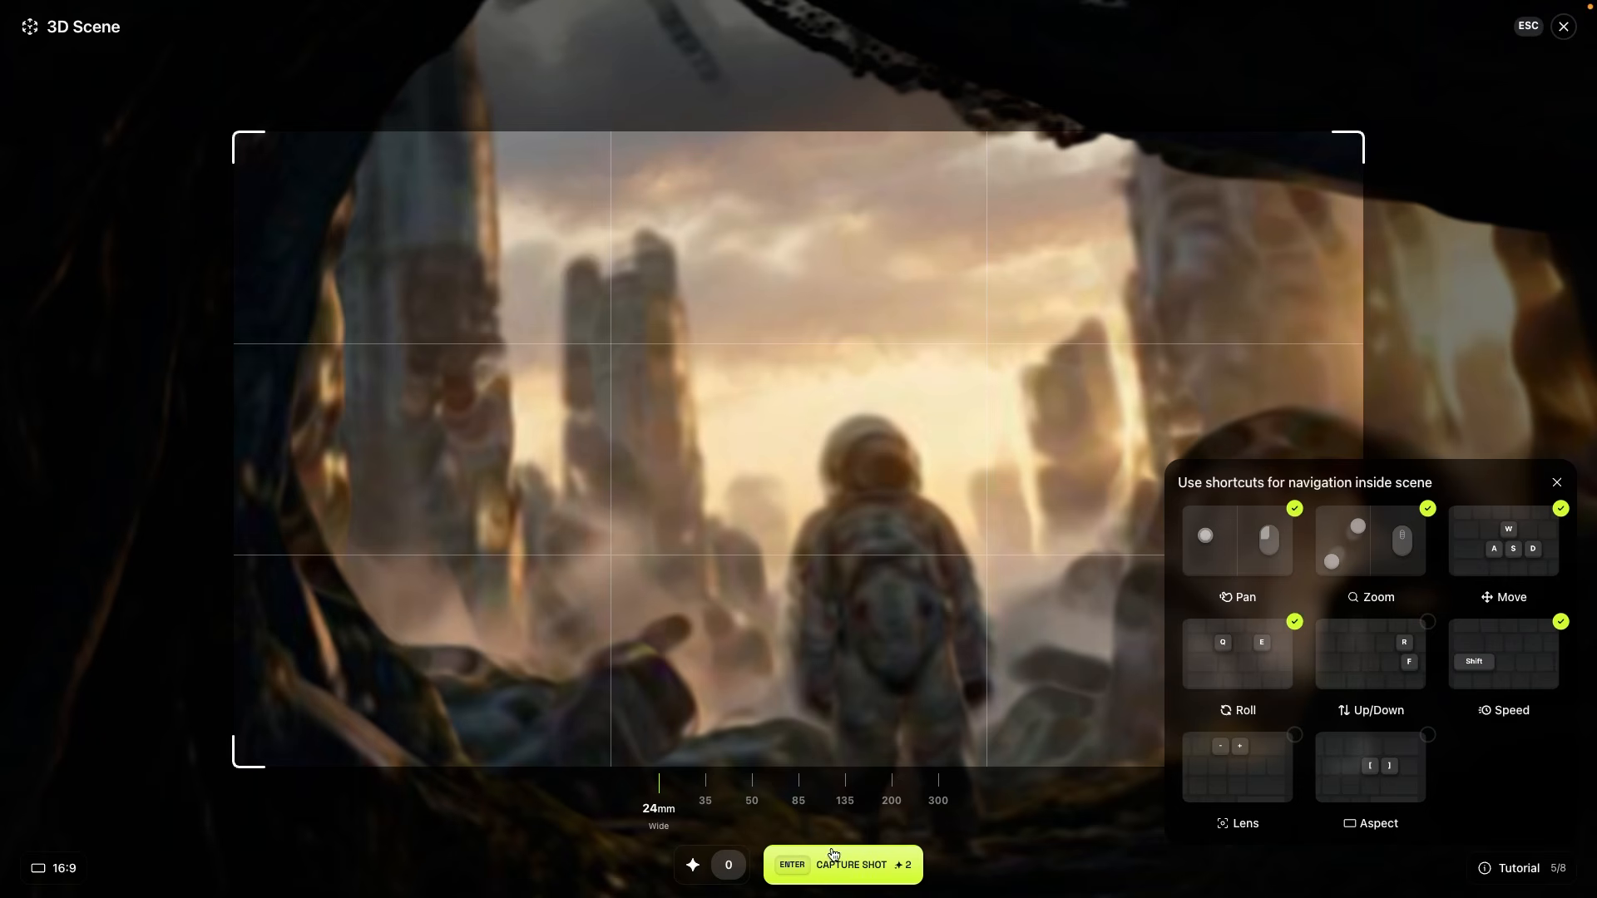
Capture the current 24 mm view as a shot and close the 3D scene
{"action": "left_click", "coordinate": [879, 878]}
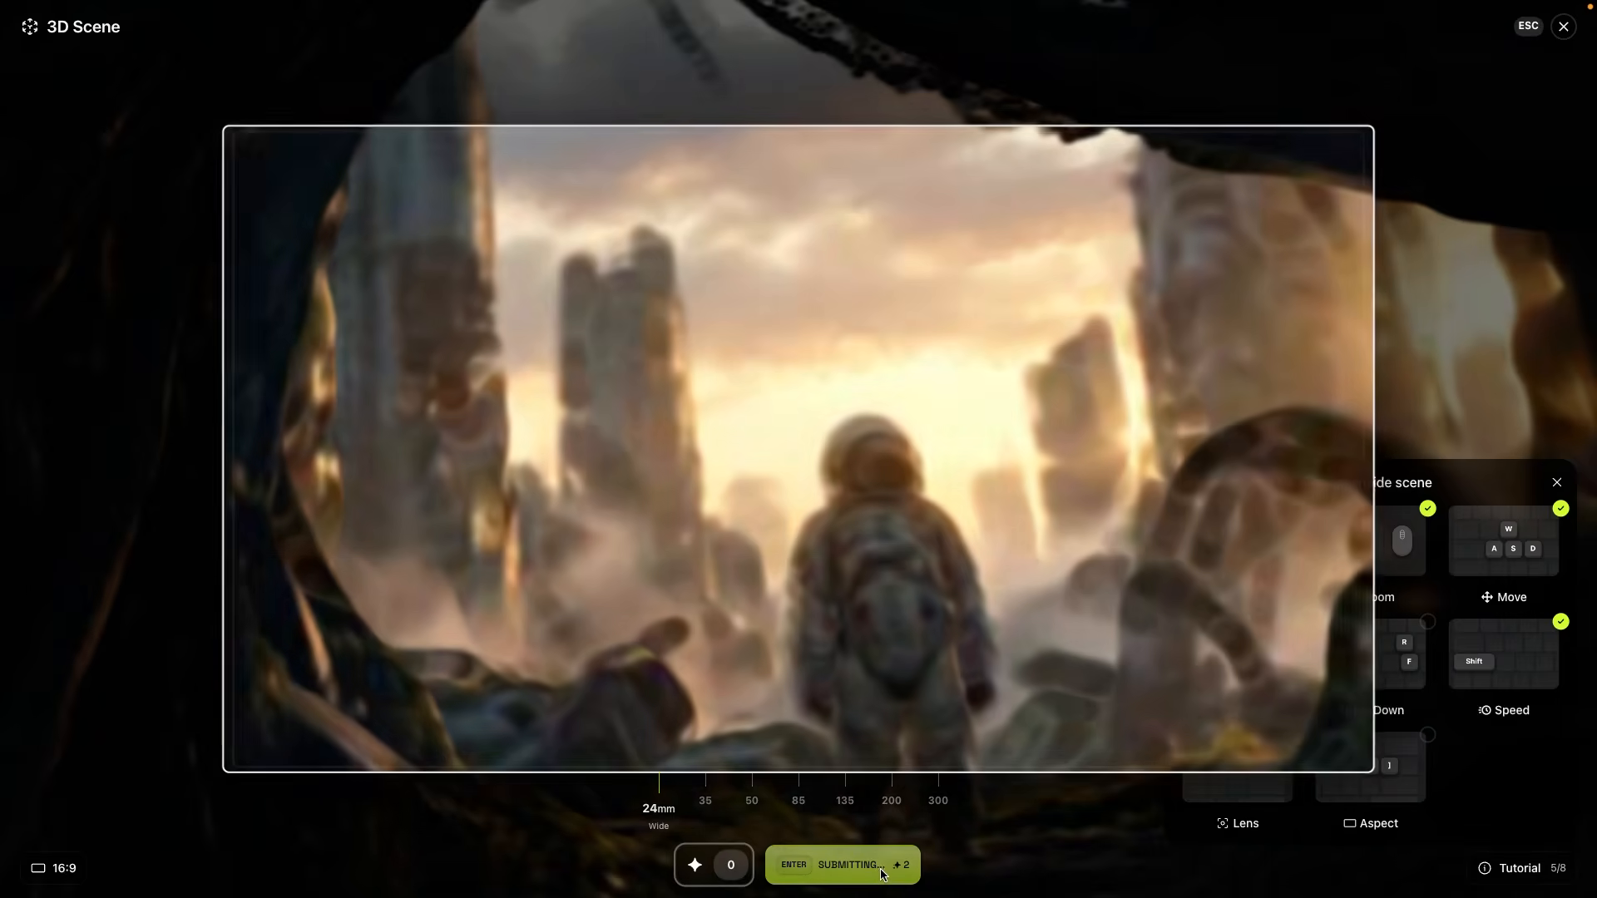
{"action": "left_click", "coordinate": [1562, 28]}
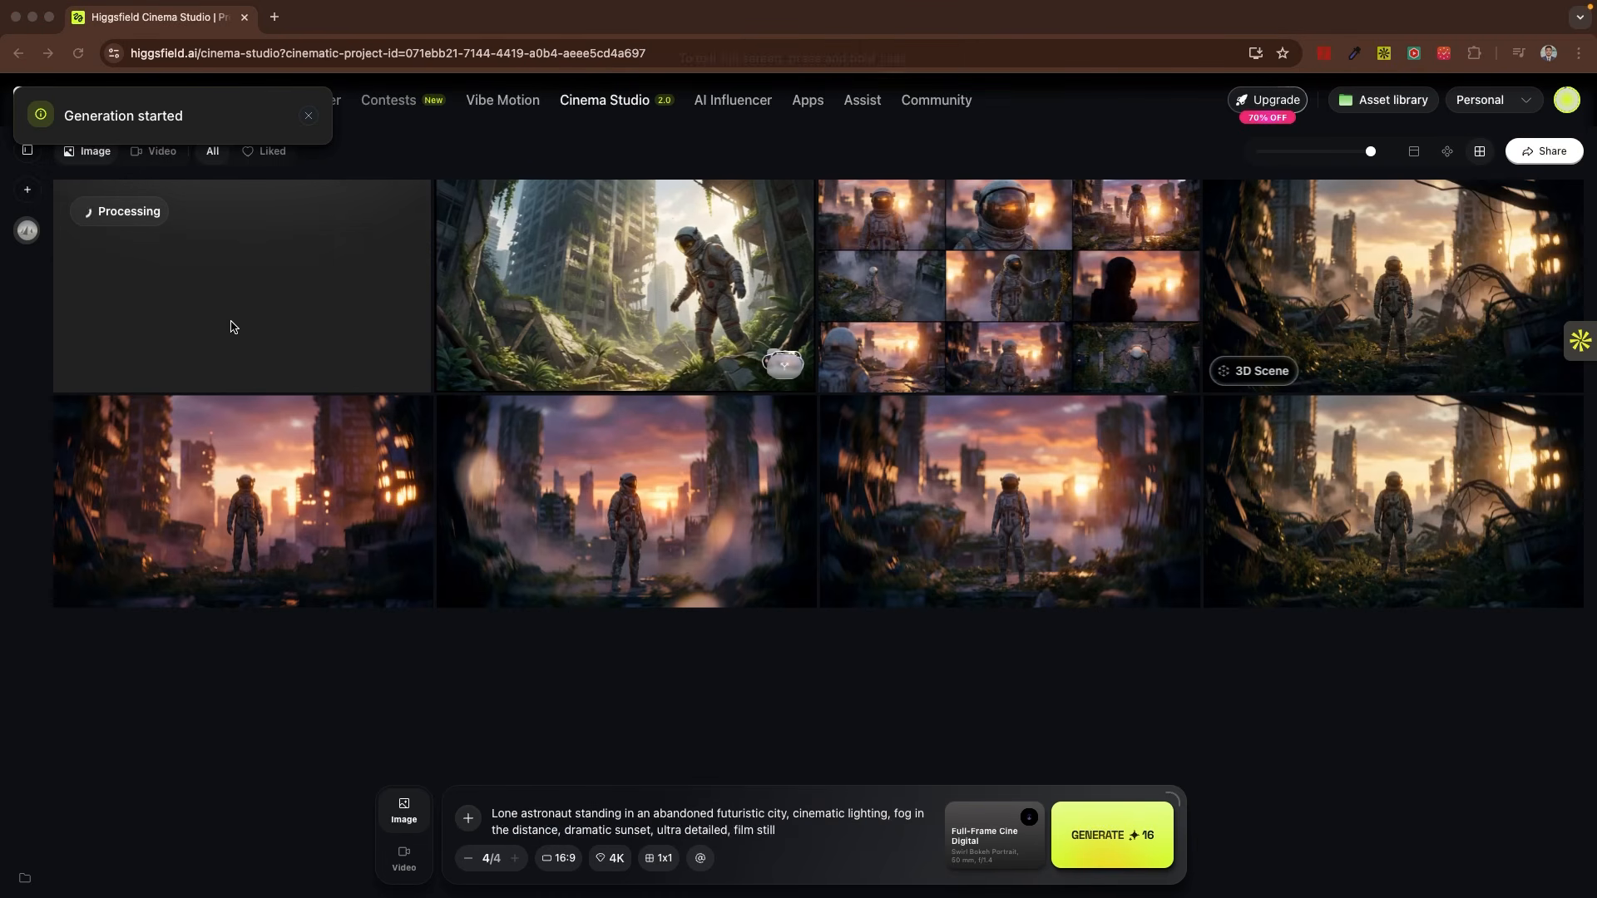
Open the Shots grid of nine variations, browse it one image at a time to the overhead ledge shot, and close it
{"action": "left_click", "coordinate": [1021, 270]}
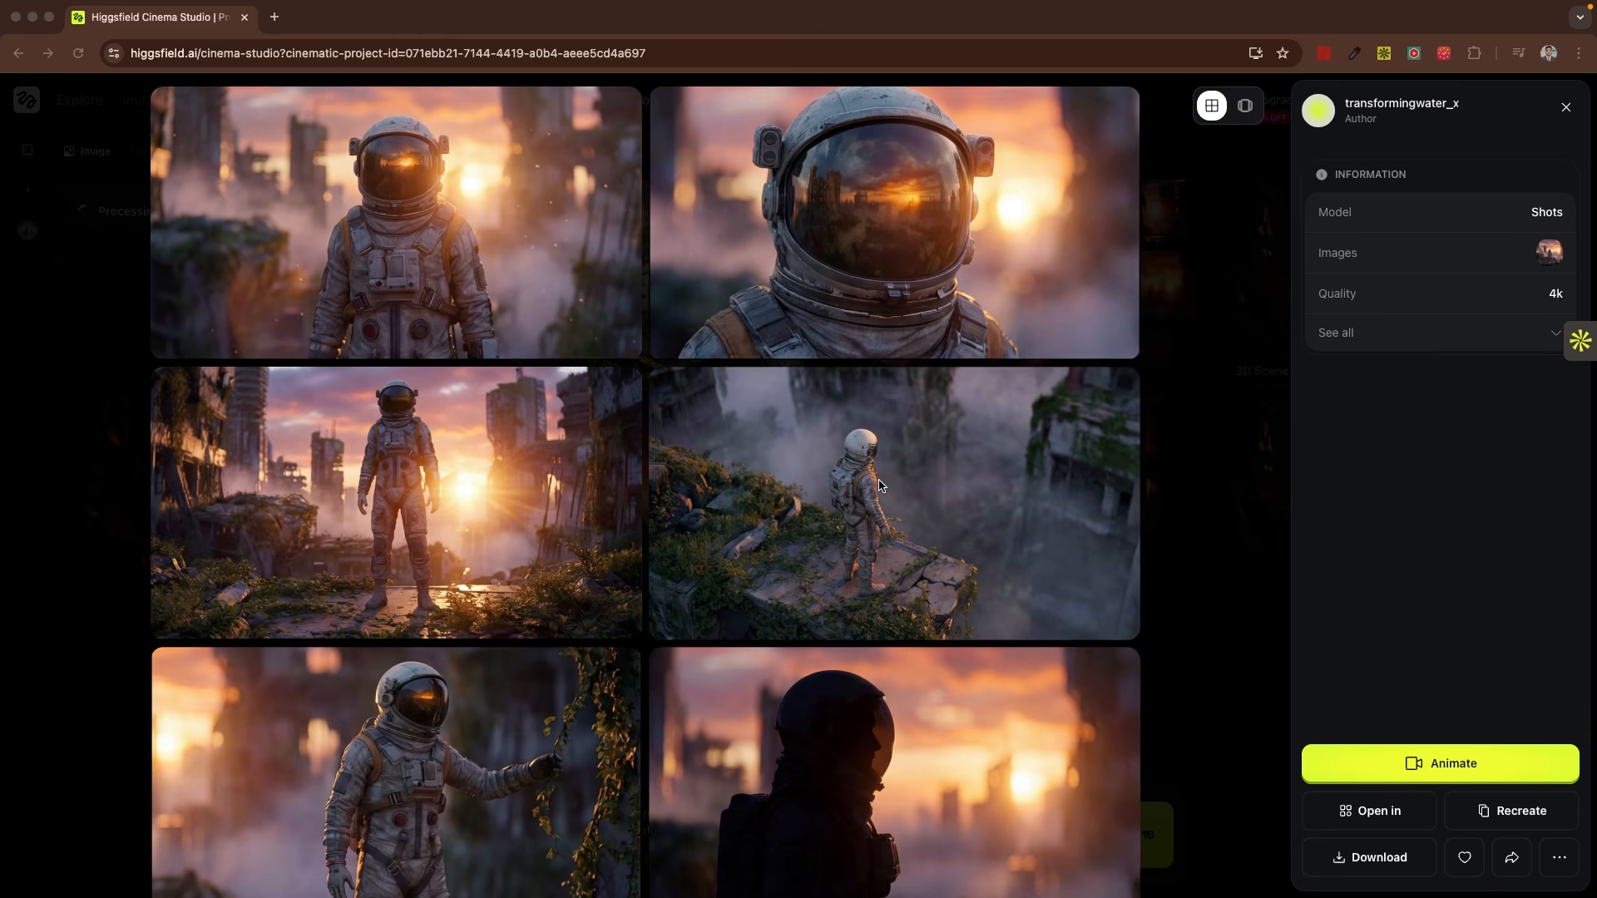
{"action": "left_click", "coordinate": [941, 588]}
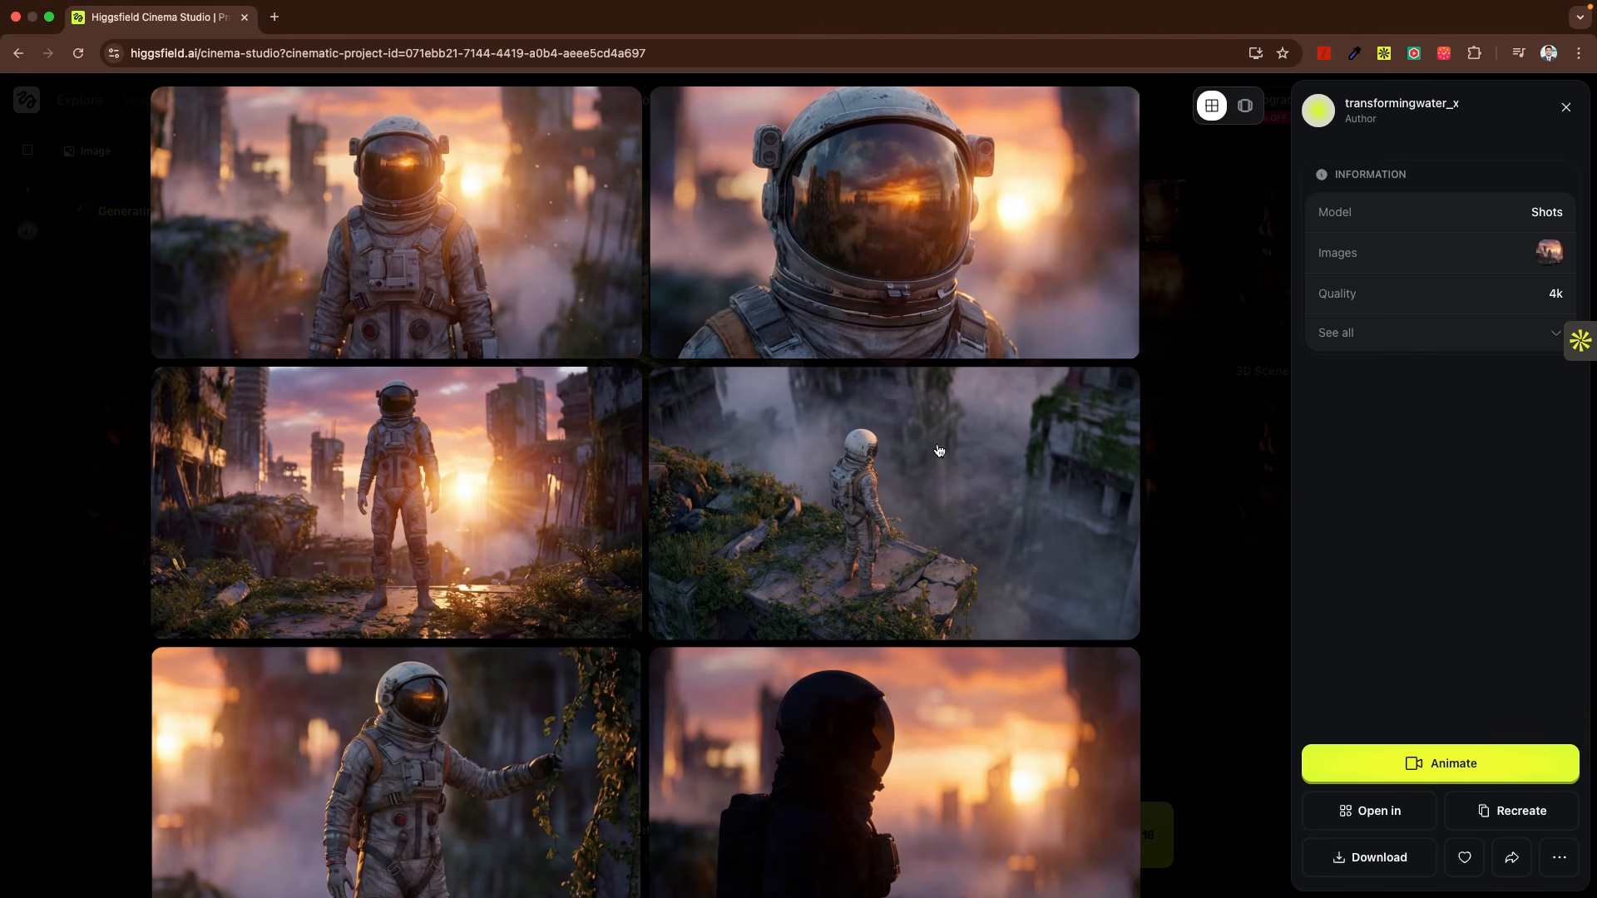
{"action": "left_click", "coordinate": [1245, 105]}
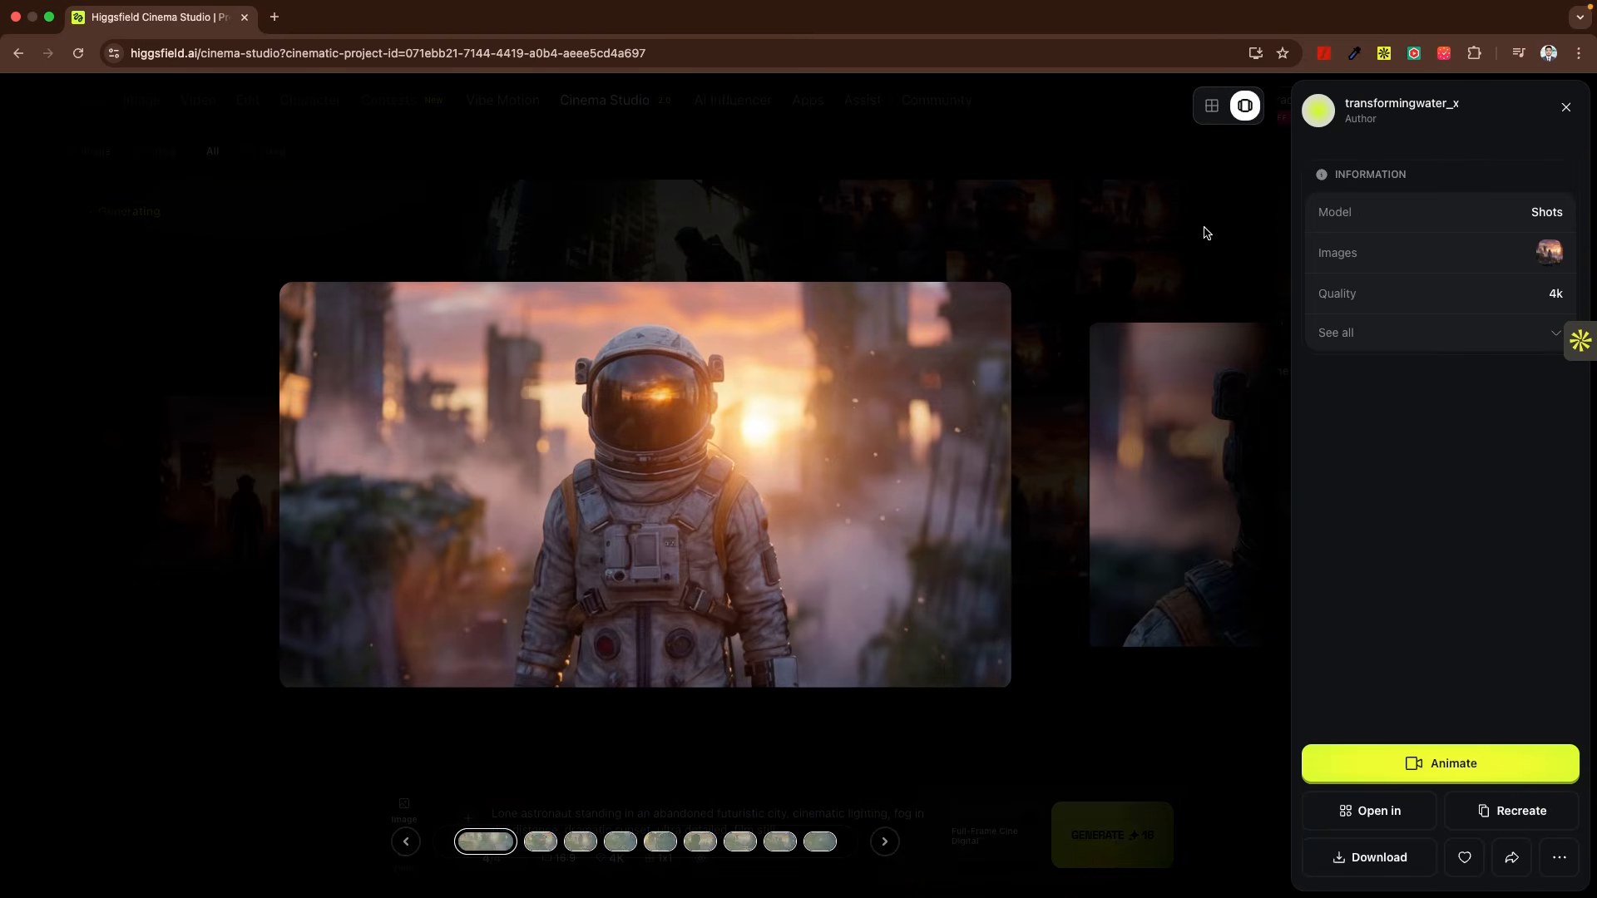
{"action": "left_click_drag", "start_coordinate": [972, 499], "coordinate": [183, 517]}
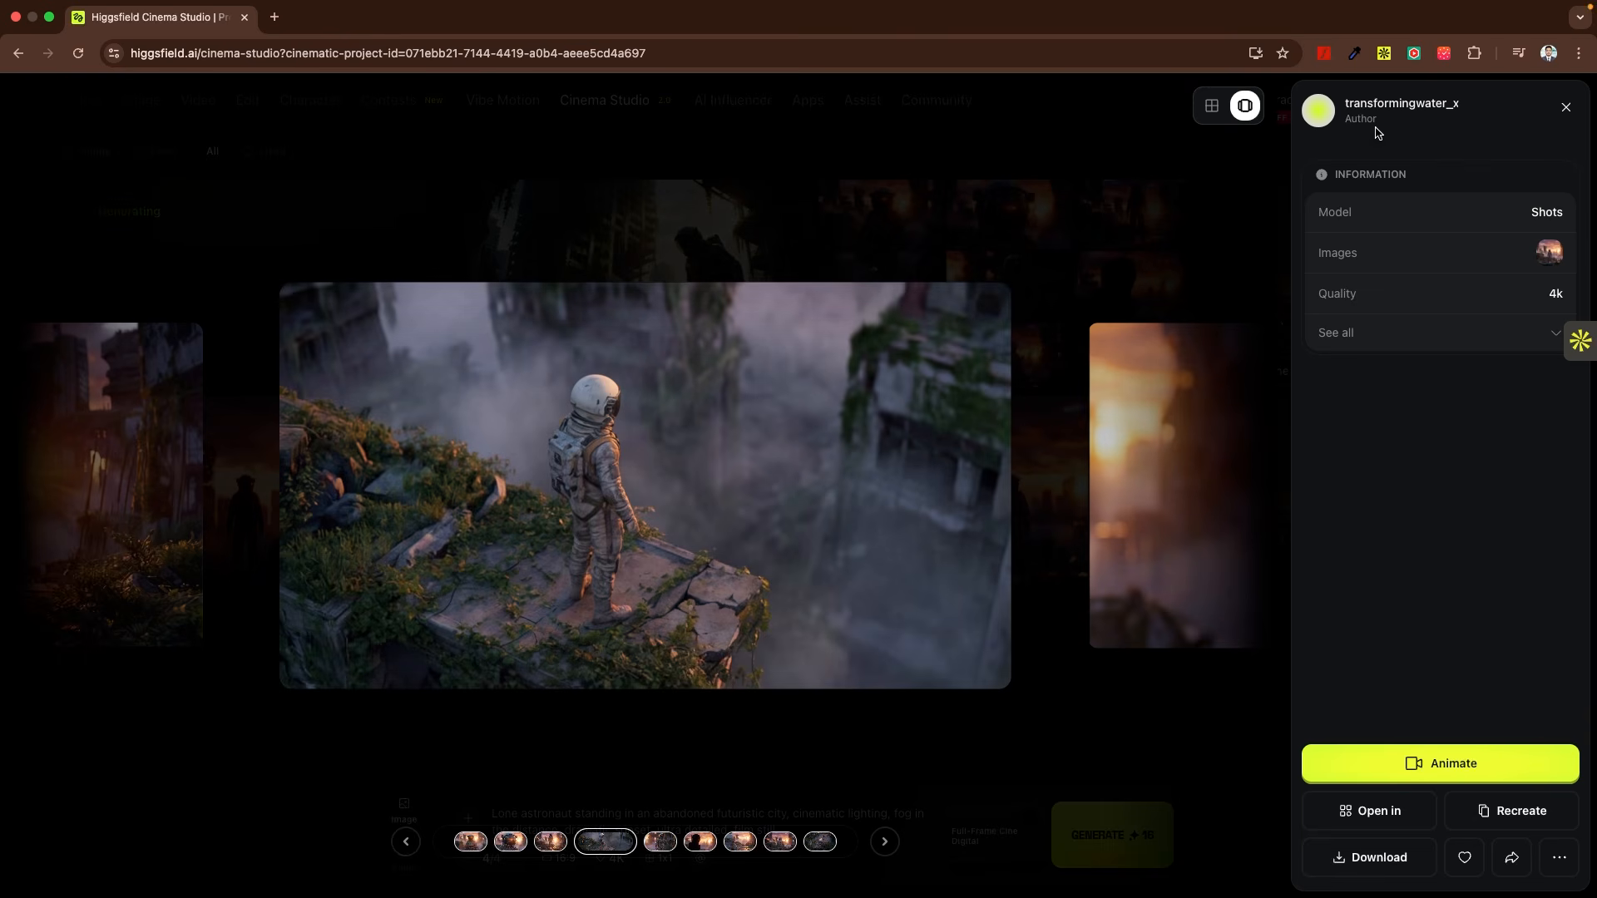
{"action": "left_click", "coordinate": [1588, 108]}
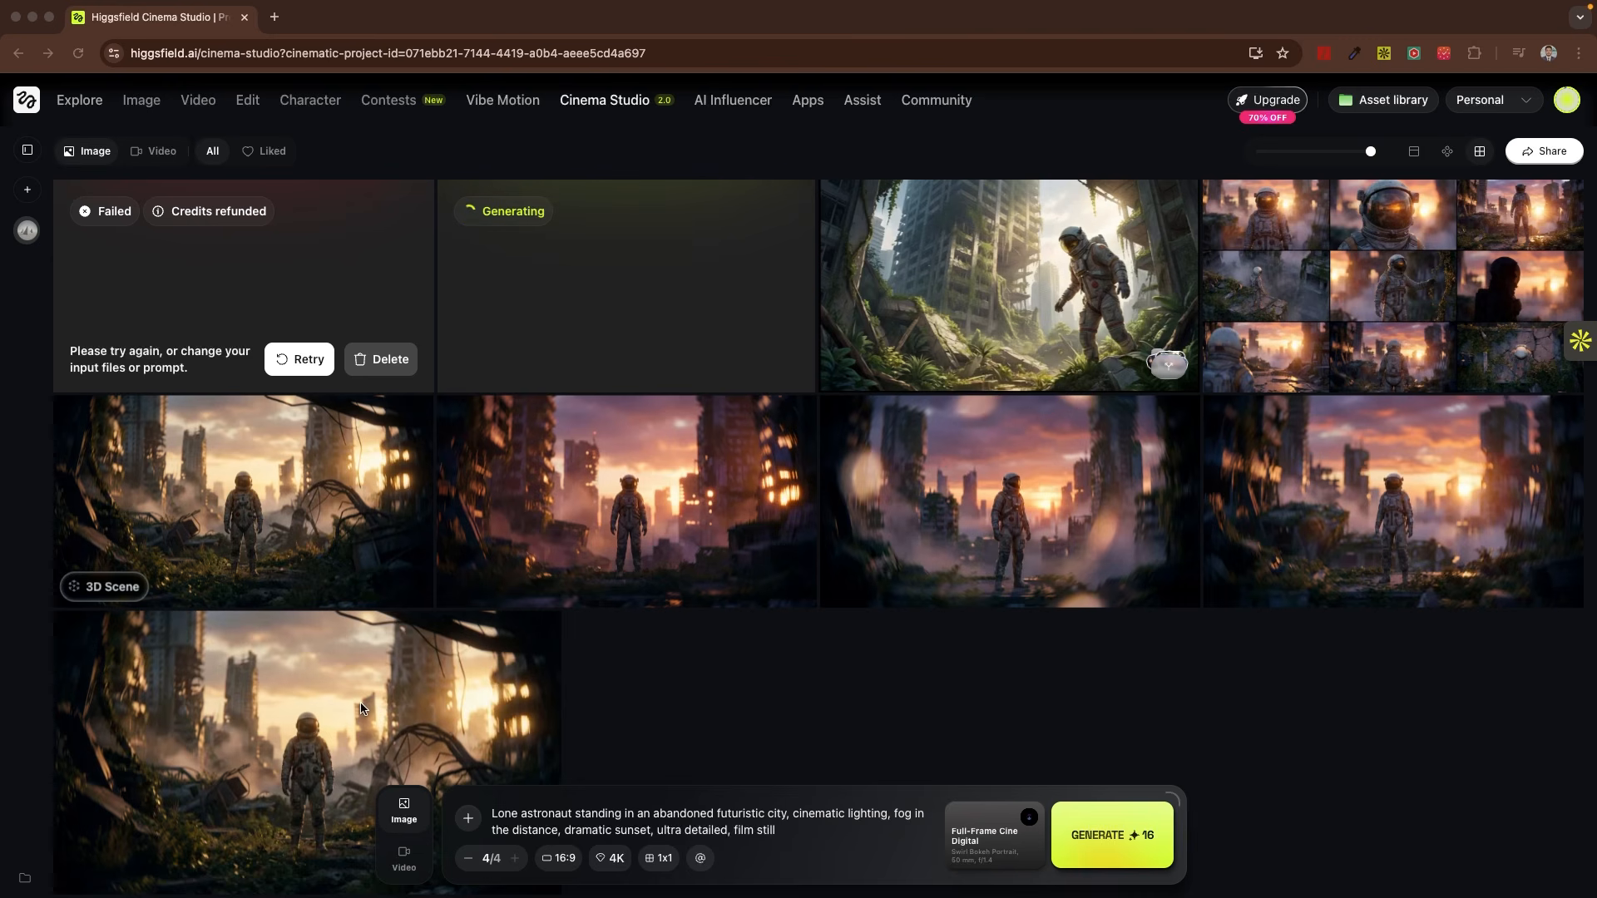
Open the What's Next? result, look through all its suggested astronaut scenes, and close it
{"action": "left_click", "coordinate": [1037, 297]}
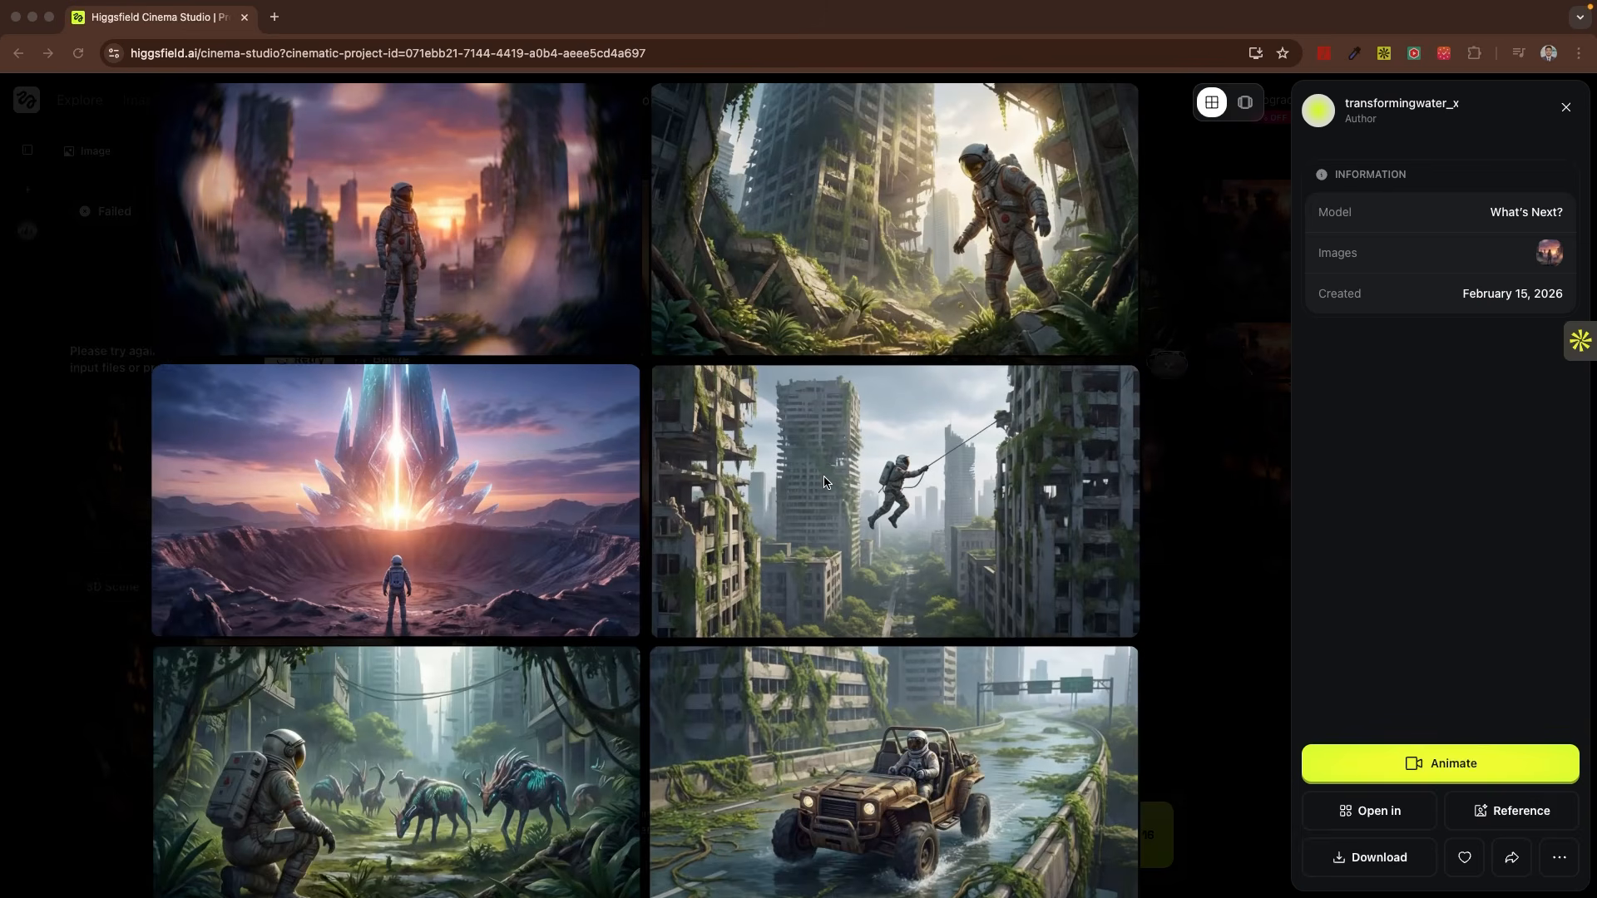
{"action": "scroll", "coordinate": [824, 481], "scroll_direction": "down", "scroll_amount": 1}
{"action": "scroll", "coordinate": [824, 480], "scroll_direction": "down", "scroll_amount": 6}
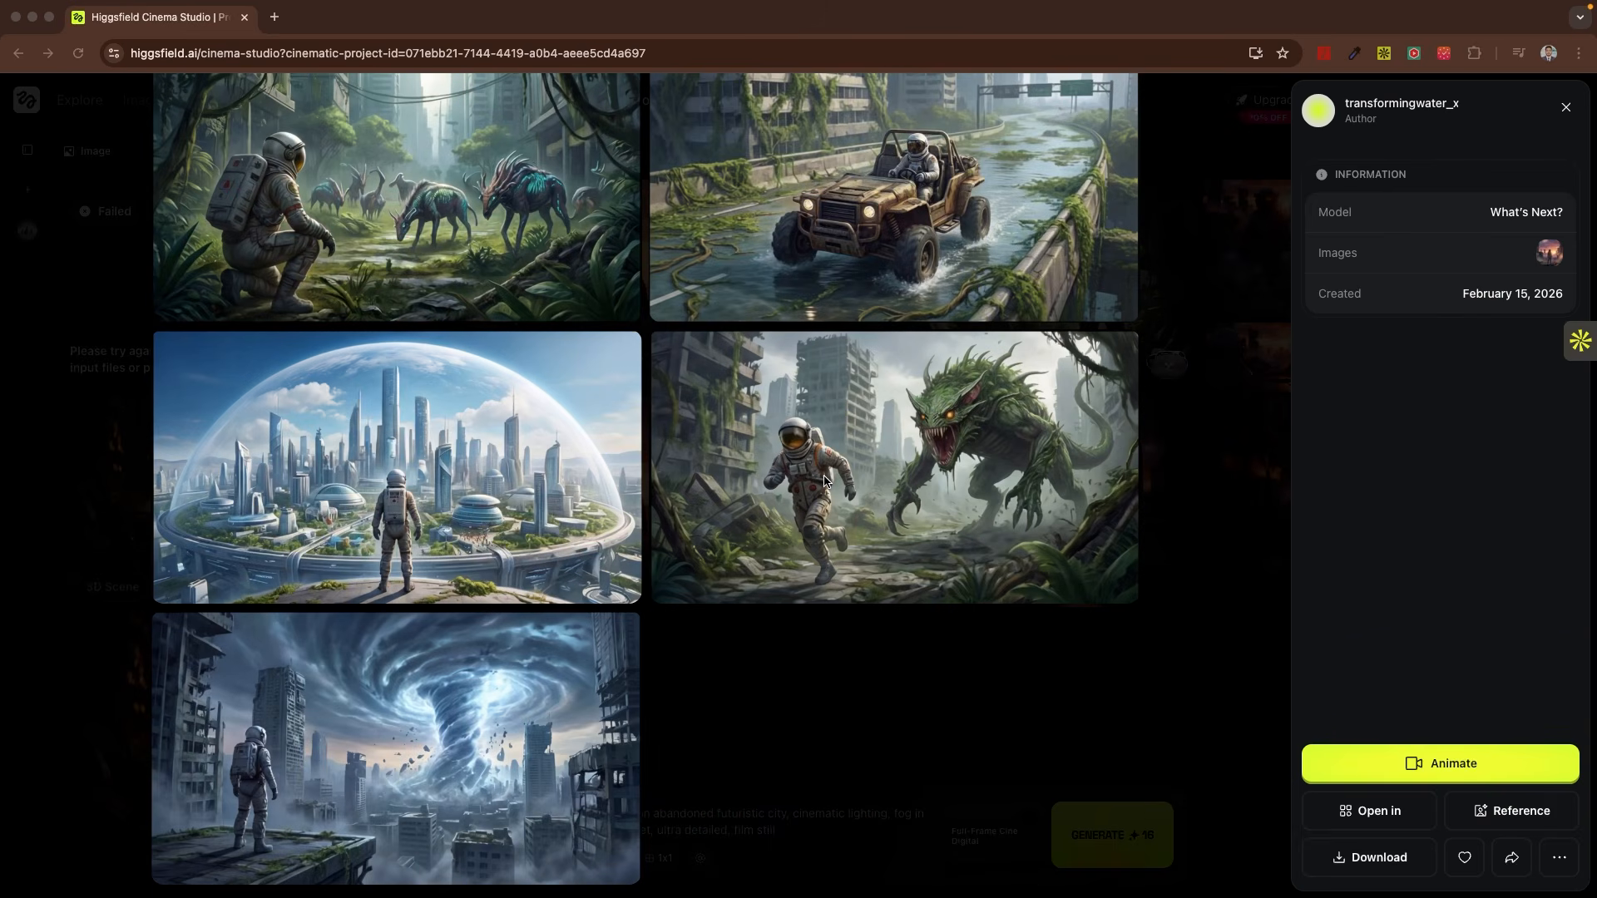
{"action": "scroll", "coordinate": [824, 480], "scroll_direction": "up", "scroll_amount": 6}
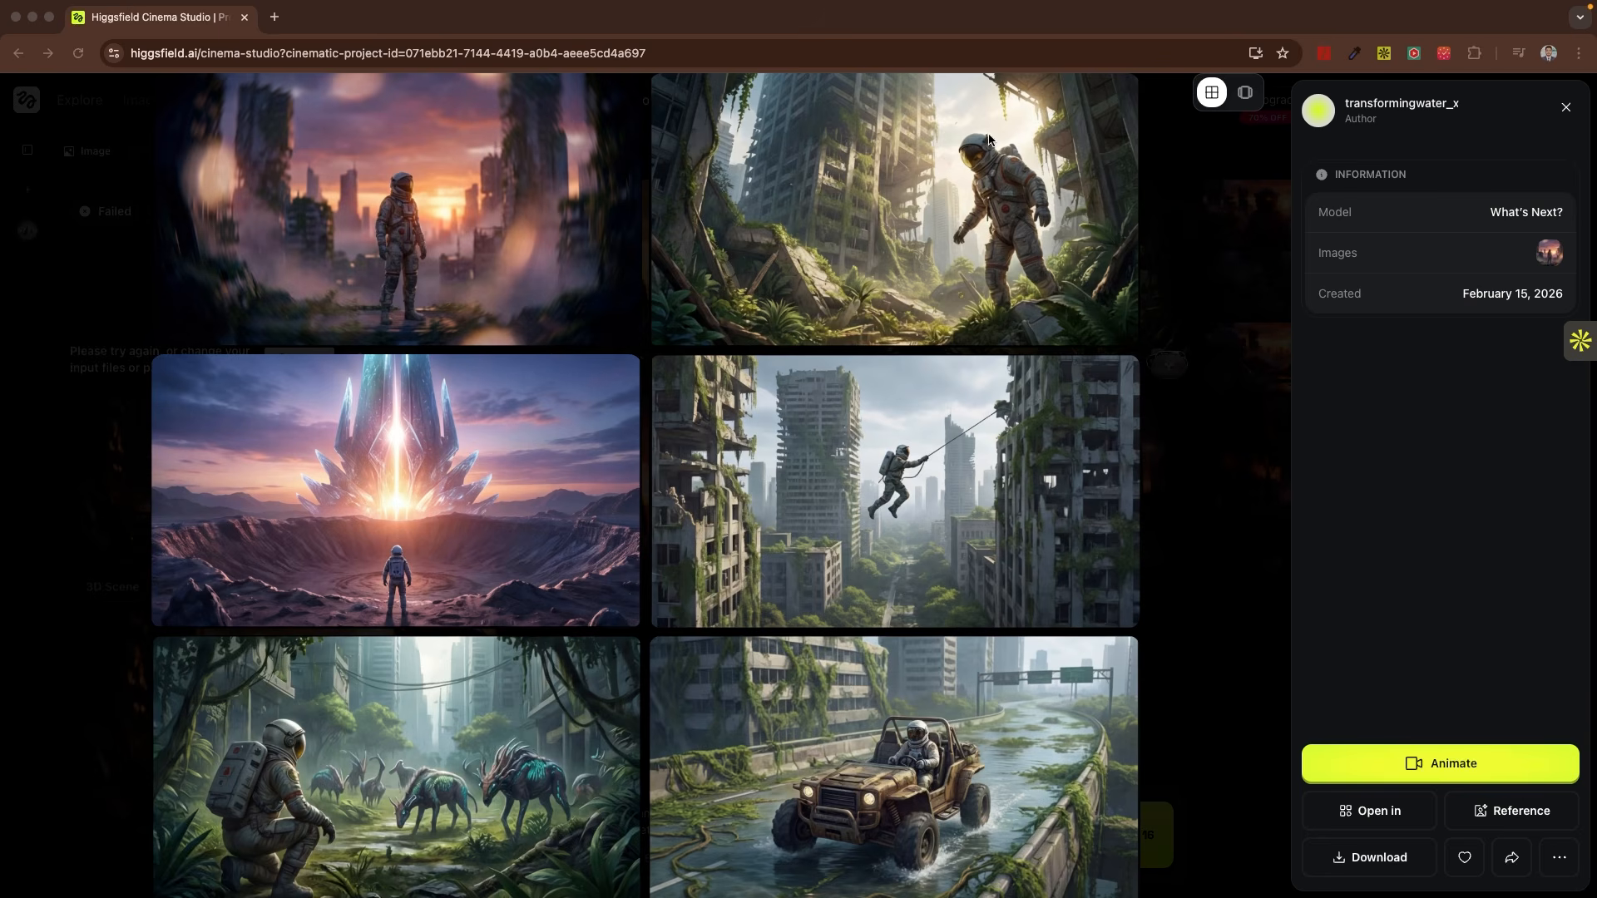
{"action": "scroll", "coordinate": [914, 299], "scroll_direction": "down", "scroll_amount": 2}
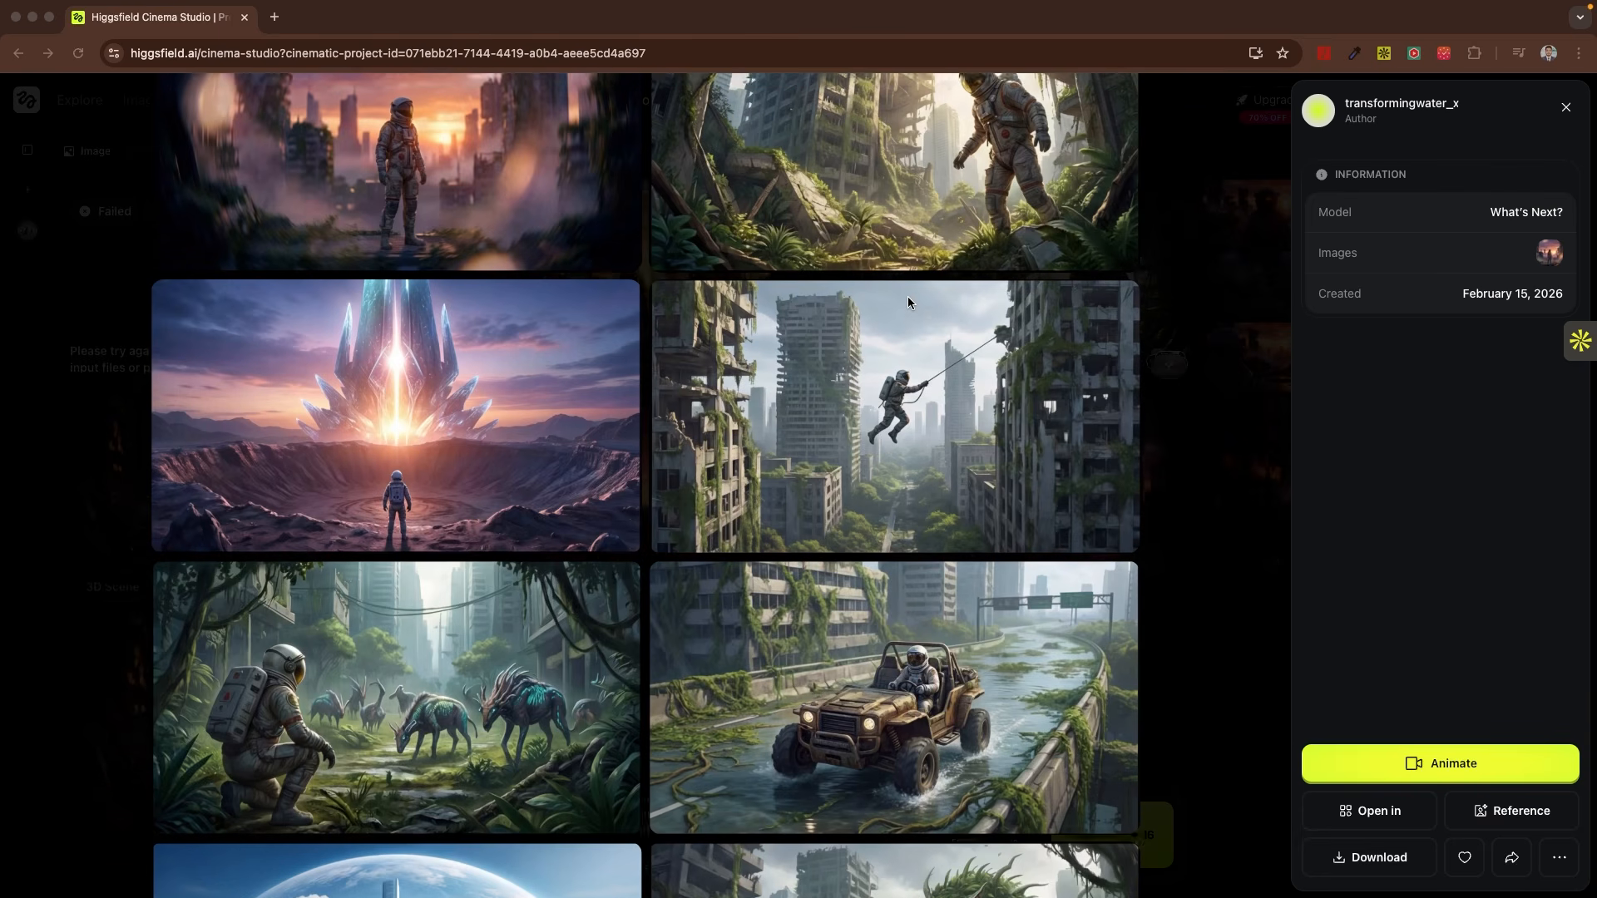
{"action": "scroll", "coordinate": [408, 675], "scroll_direction": "down", "scroll_amount": 3}
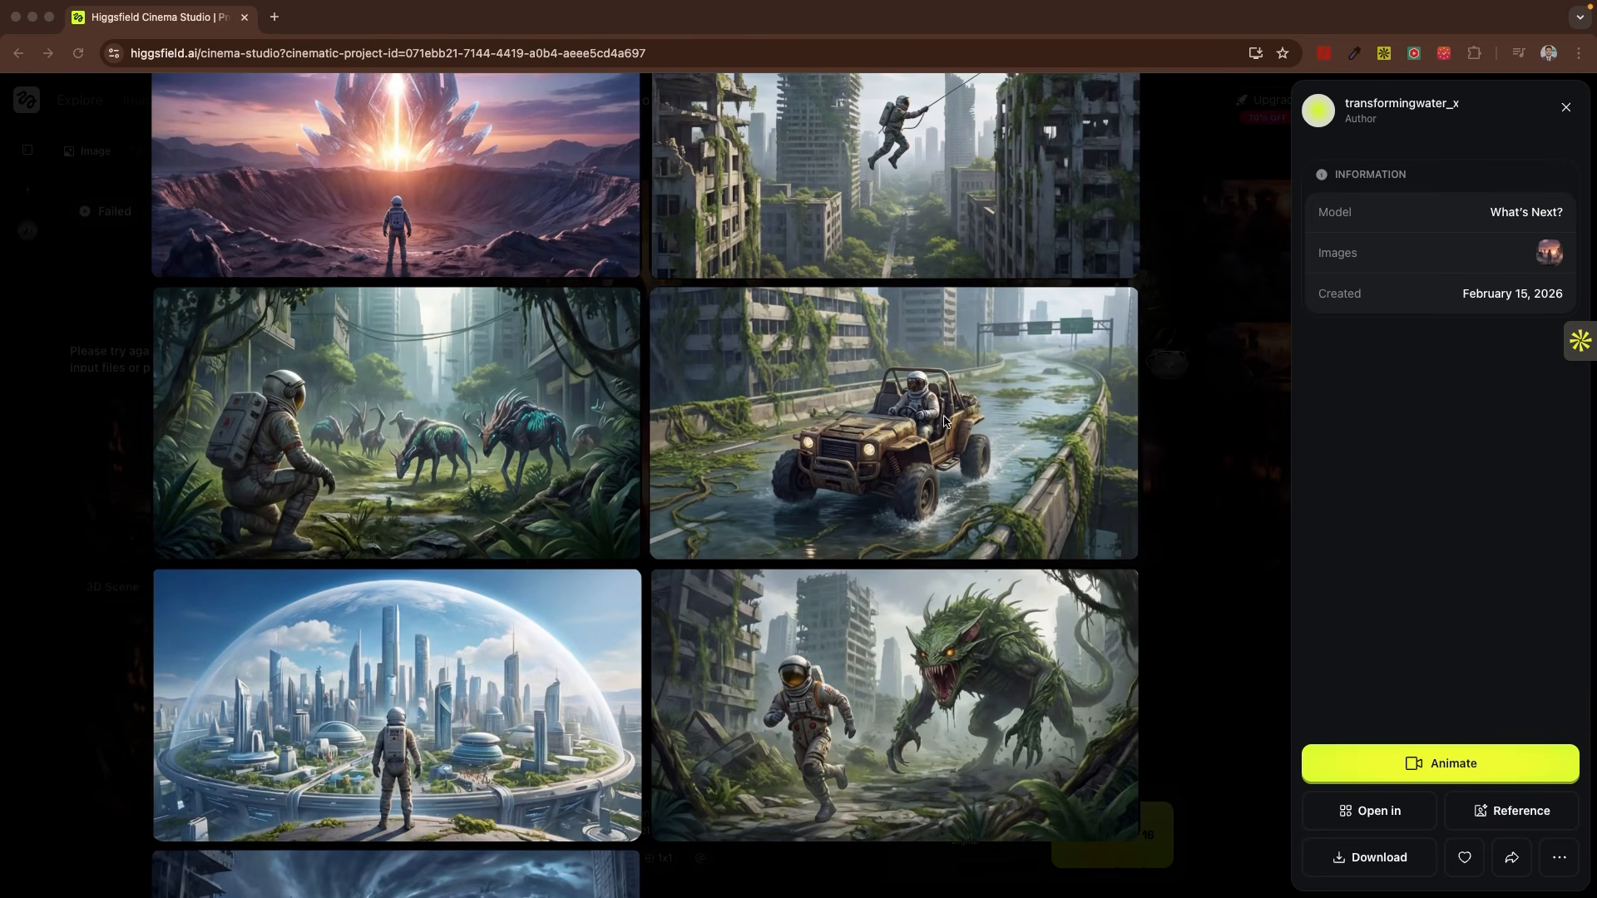
{"action": "scroll", "coordinate": [1072, 681], "scroll_direction": "down", "scroll_amount": 2}
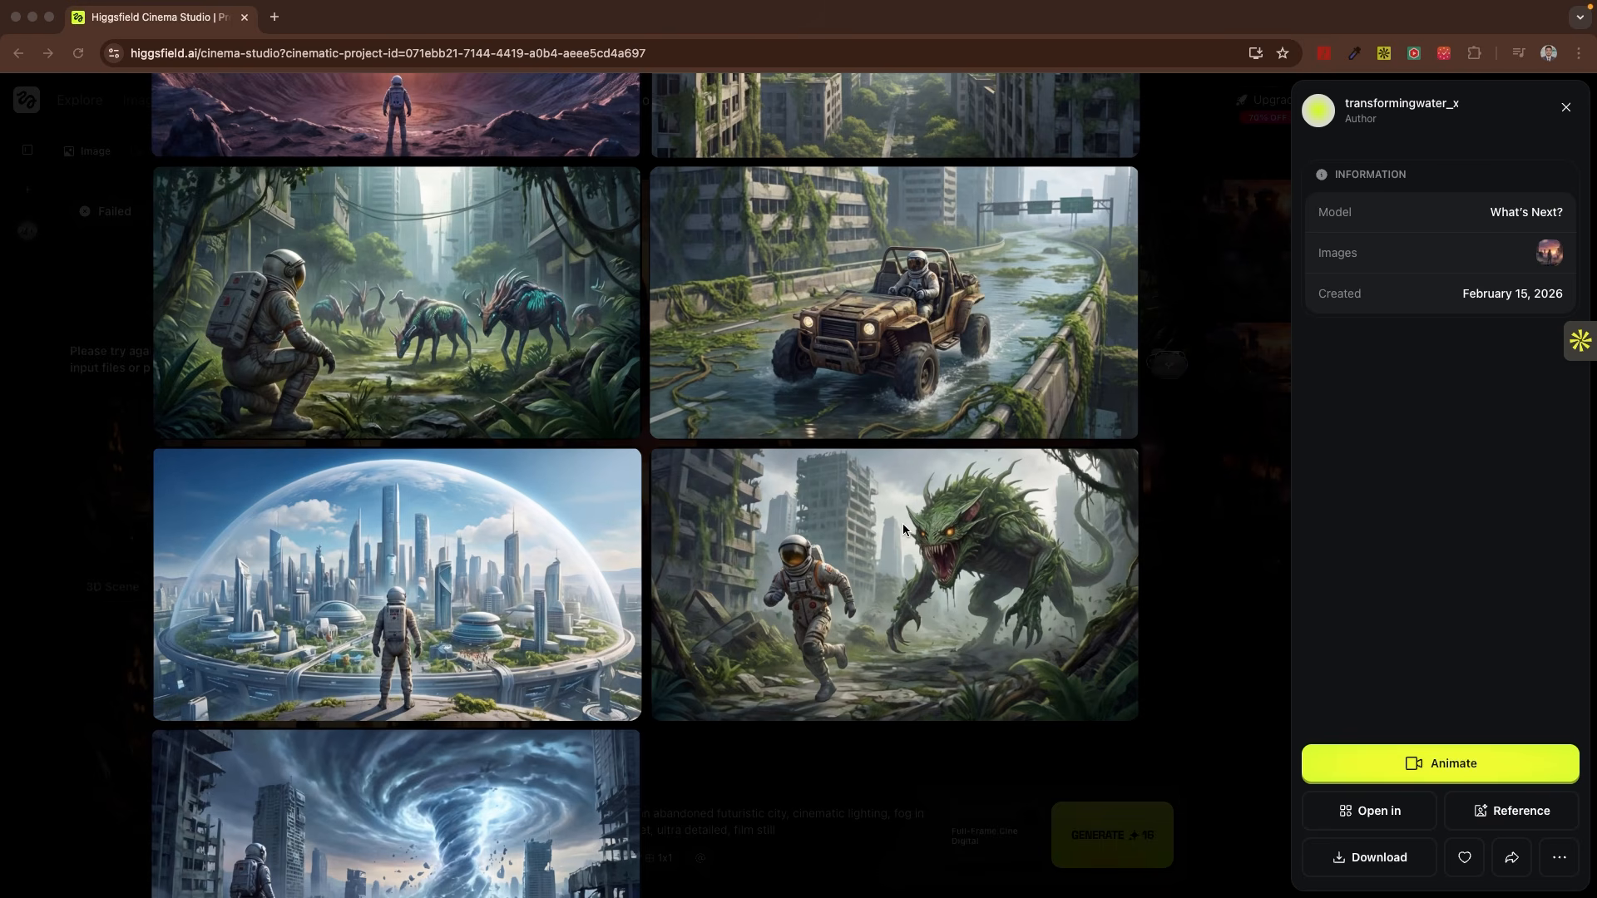
{"action": "scroll", "coordinate": [901, 522], "scroll_direction": "down", "scroll_amount": 2}
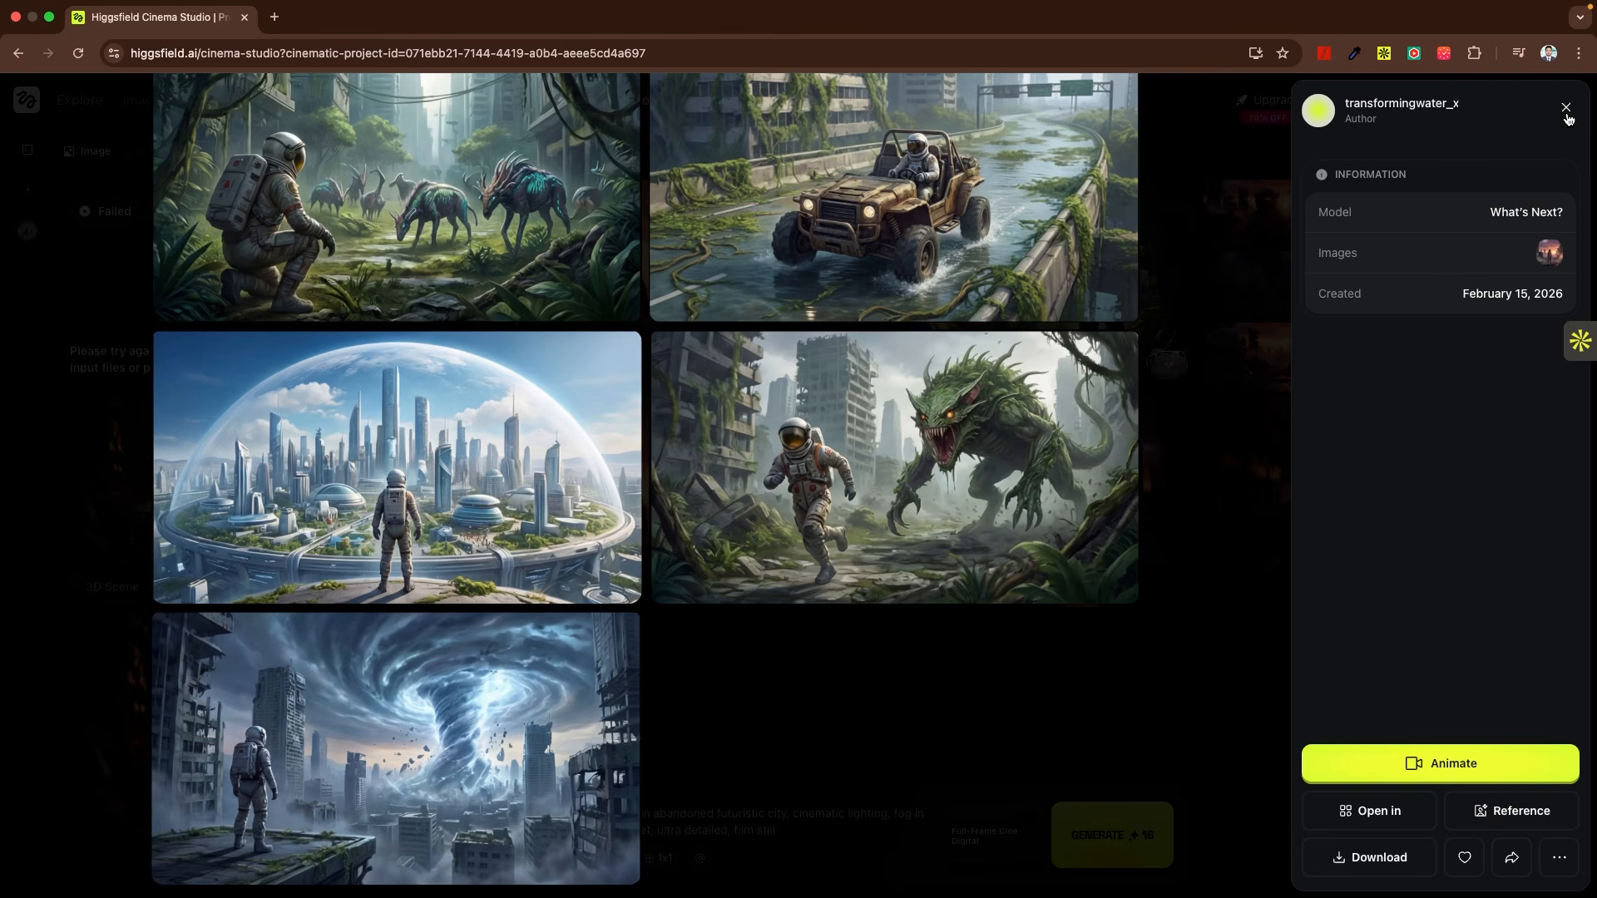
{"action": "left_click", "coordinate": [1566, 108]}
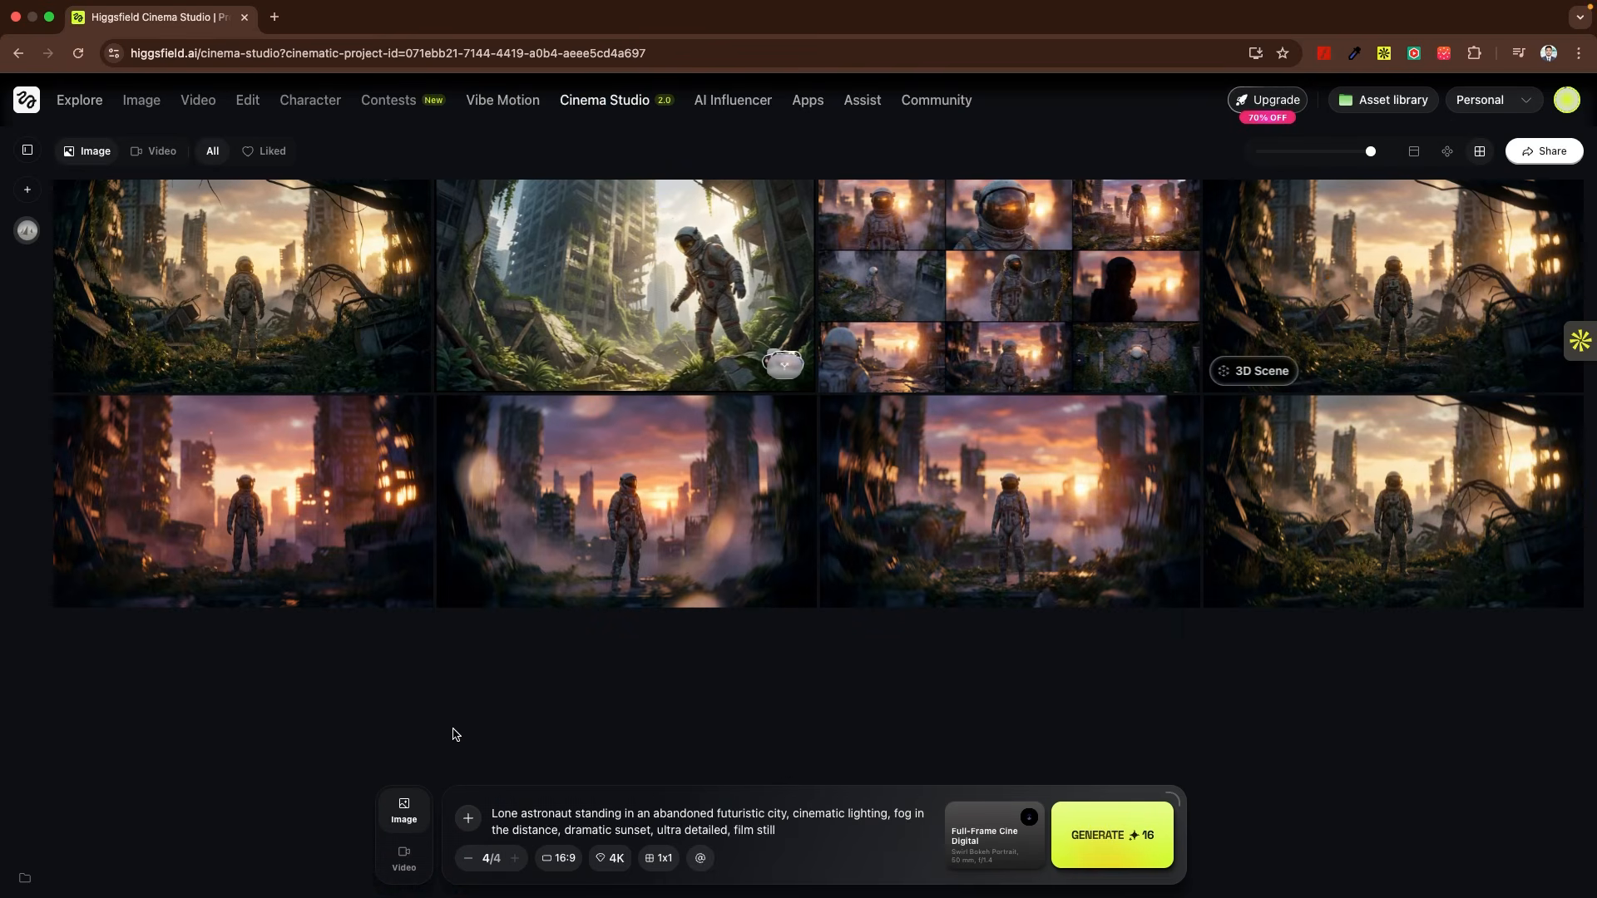
Switch to video mode and enter the prompt "Lone astronaut standing in an abandoned futuristic city, cinematic lighting, fog in the distance, dramatic sunset, ultra detailed, film still"
{"action": "left_click", "coordinate": [406, 855]}
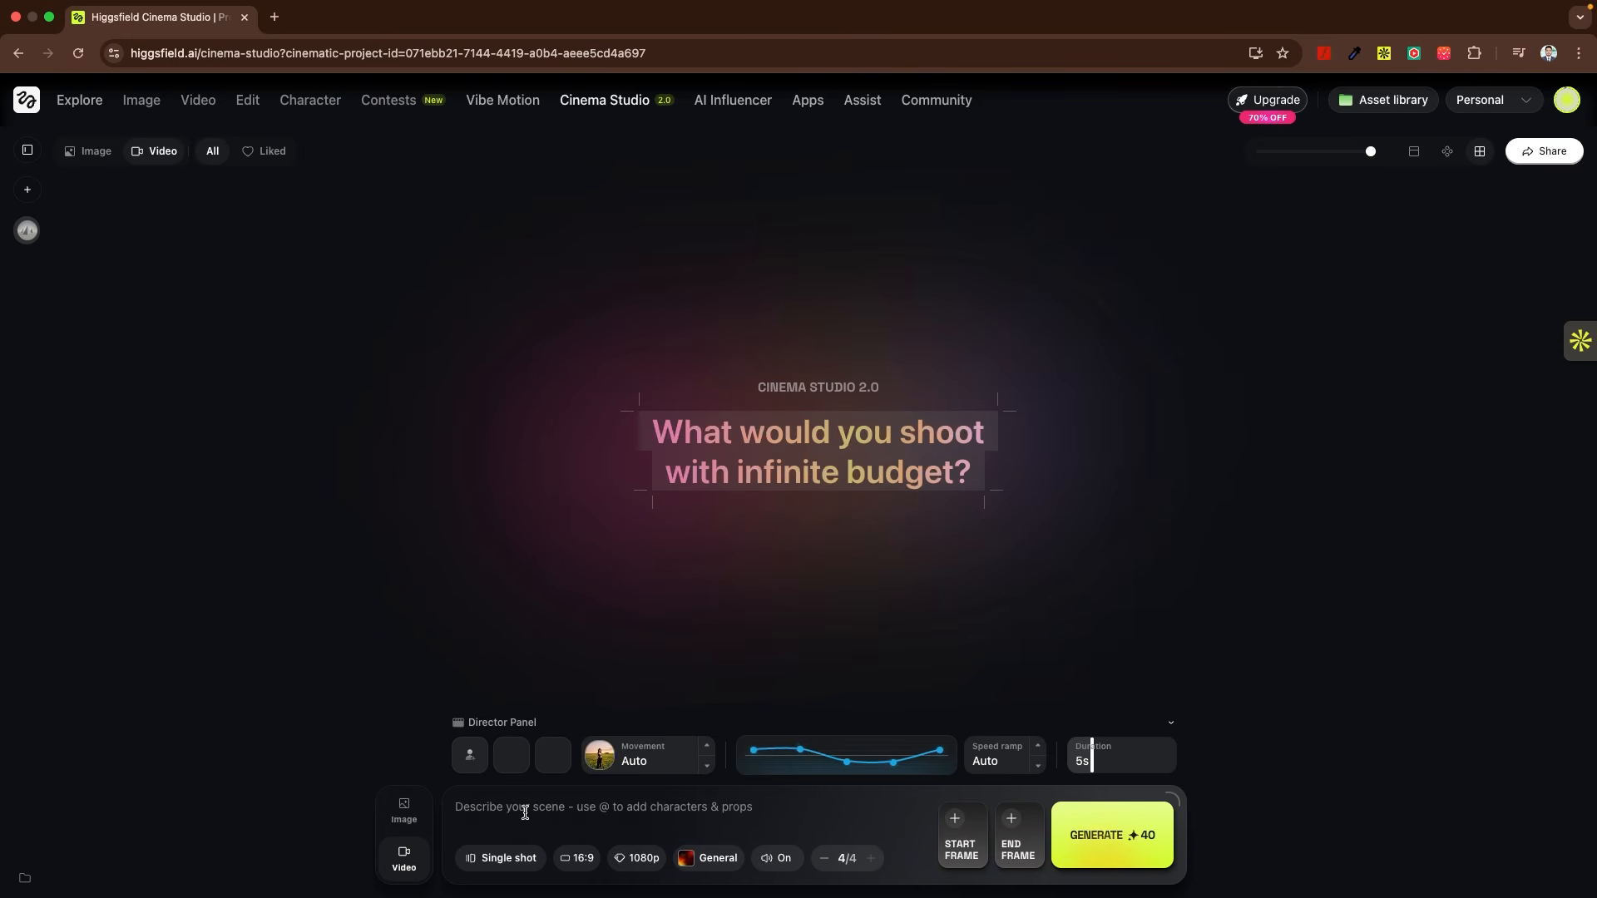
{"action": "left_click", "coordinate": [525, 812]}
{"action": "type", "text": "Lone astronaut standing in an abandoned futuristic city, cinematic lighting, fog in the distance, dramatic sunset, ultra detailed, film still"}
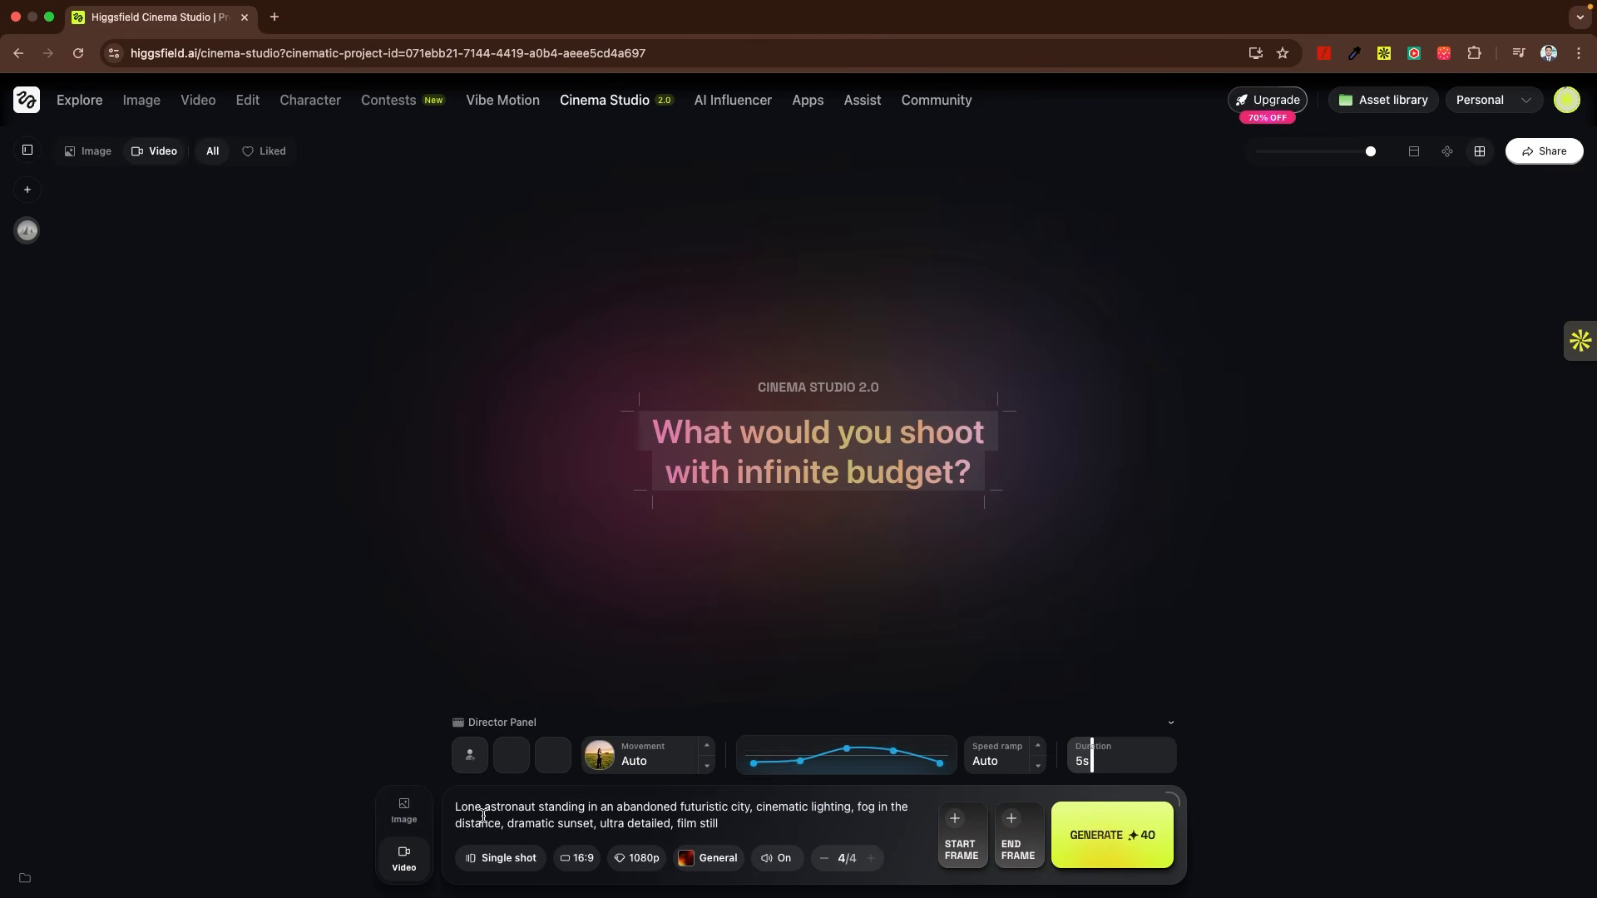
Switch to Multi-shot Manual and customise Scene 1's Impact speed ramp, lowering the curve's third point and raising the fourth
{"action": "left_click", "coordinate": [503, 857]}
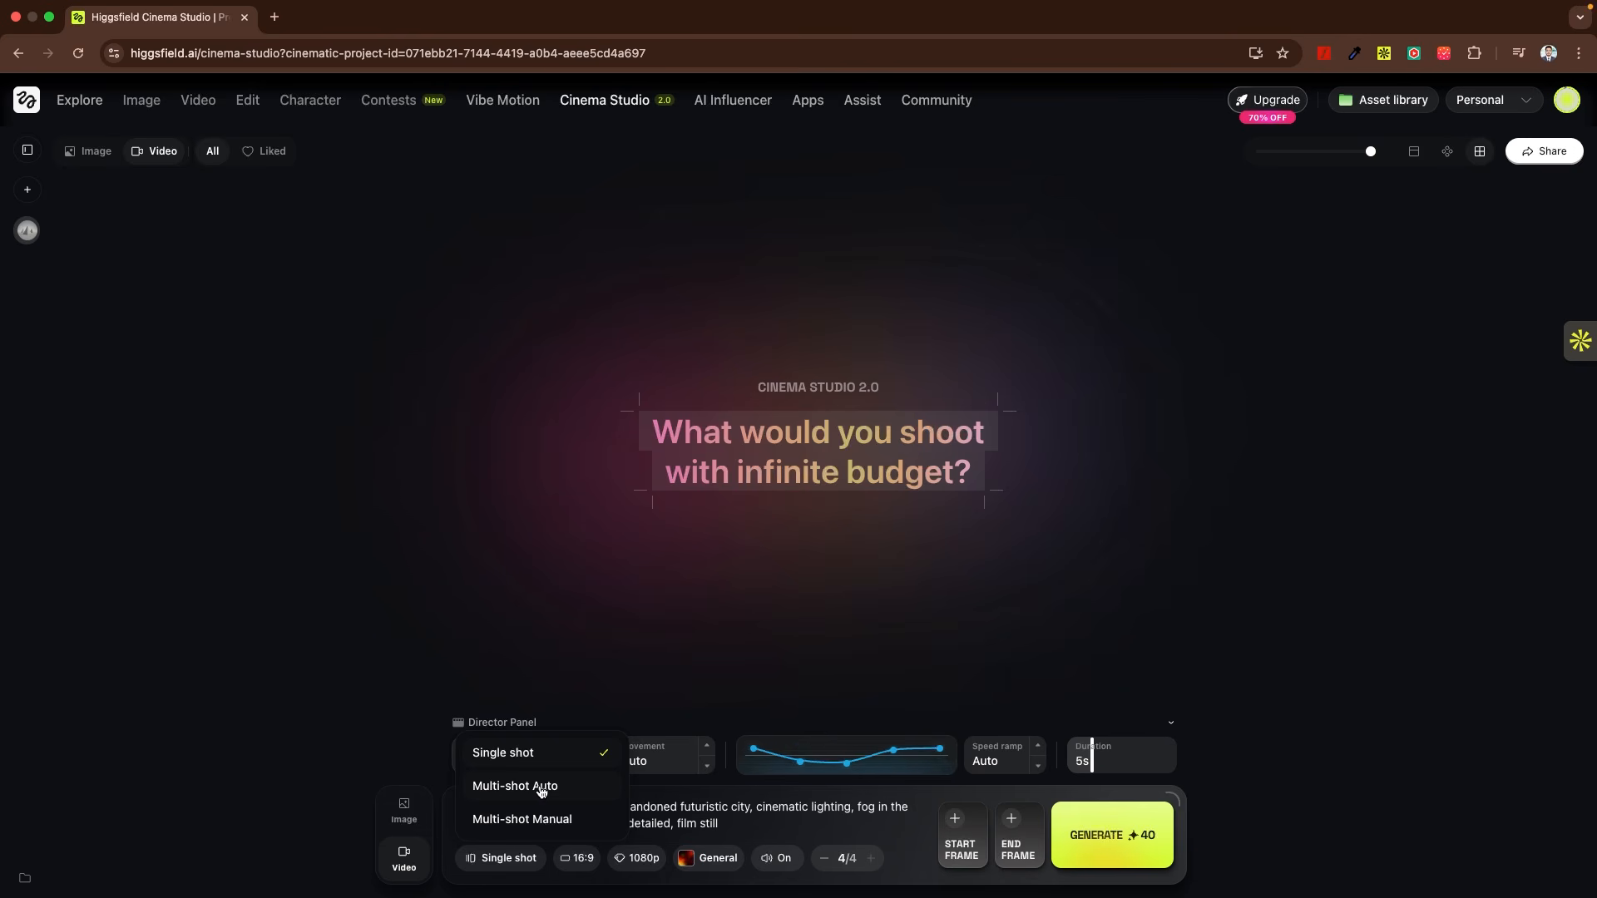
{"action": "left_click", "coordinate": [576, 821]}
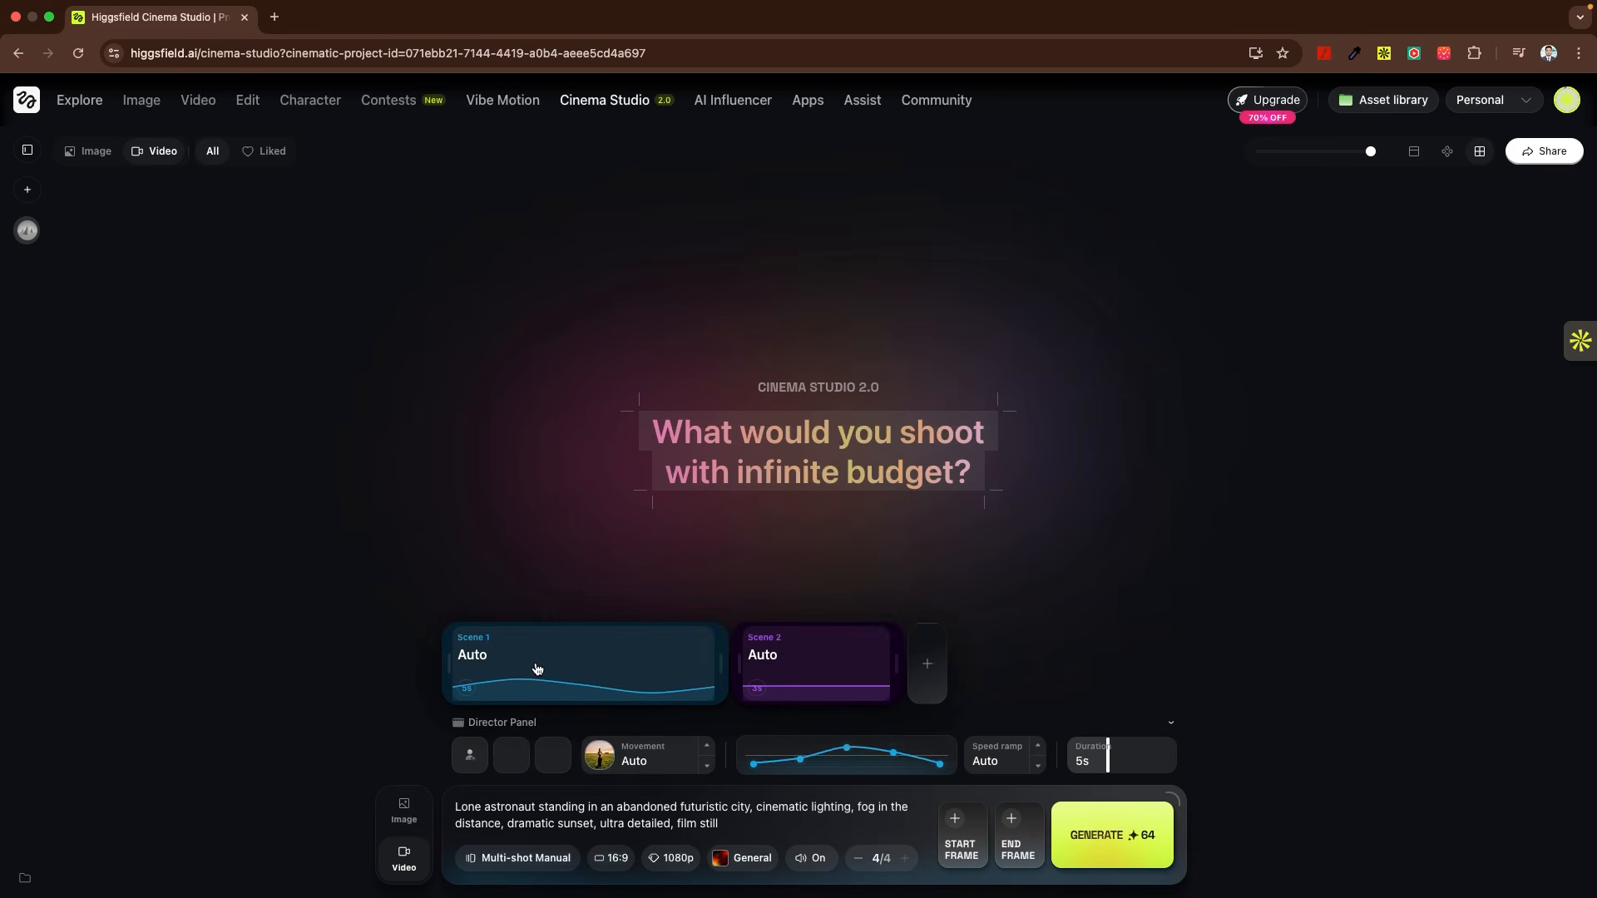
{"action": "left_click", "coordinate": [1038, 755]}
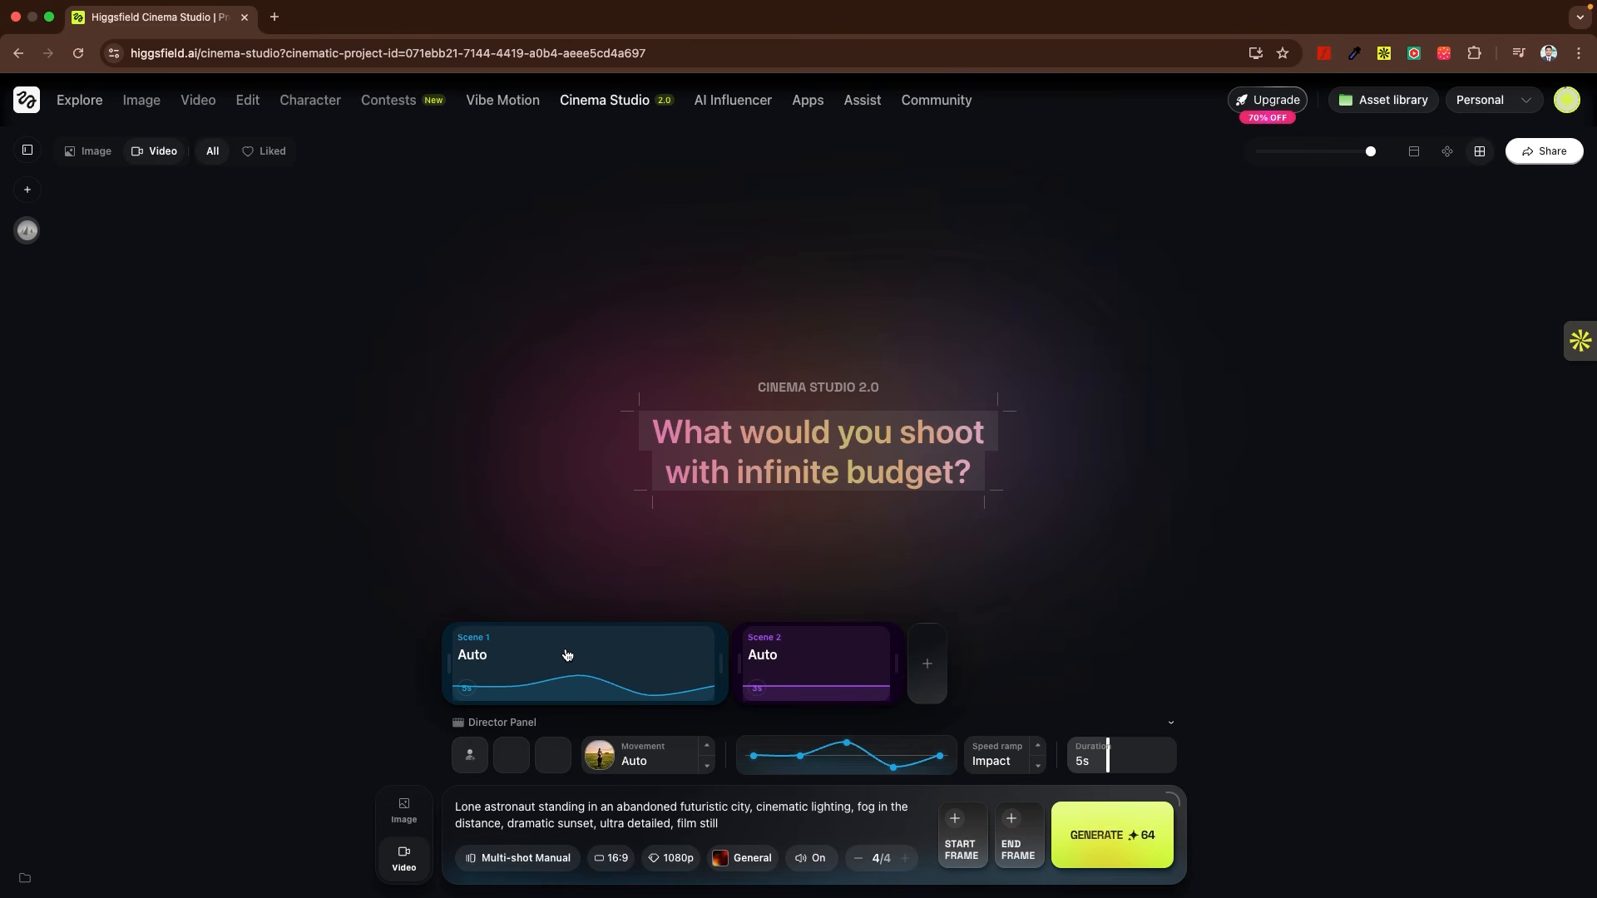
{"action": "left_click_drag", "start_coordinate": [846, 742], "coordinate": [893, 741]}
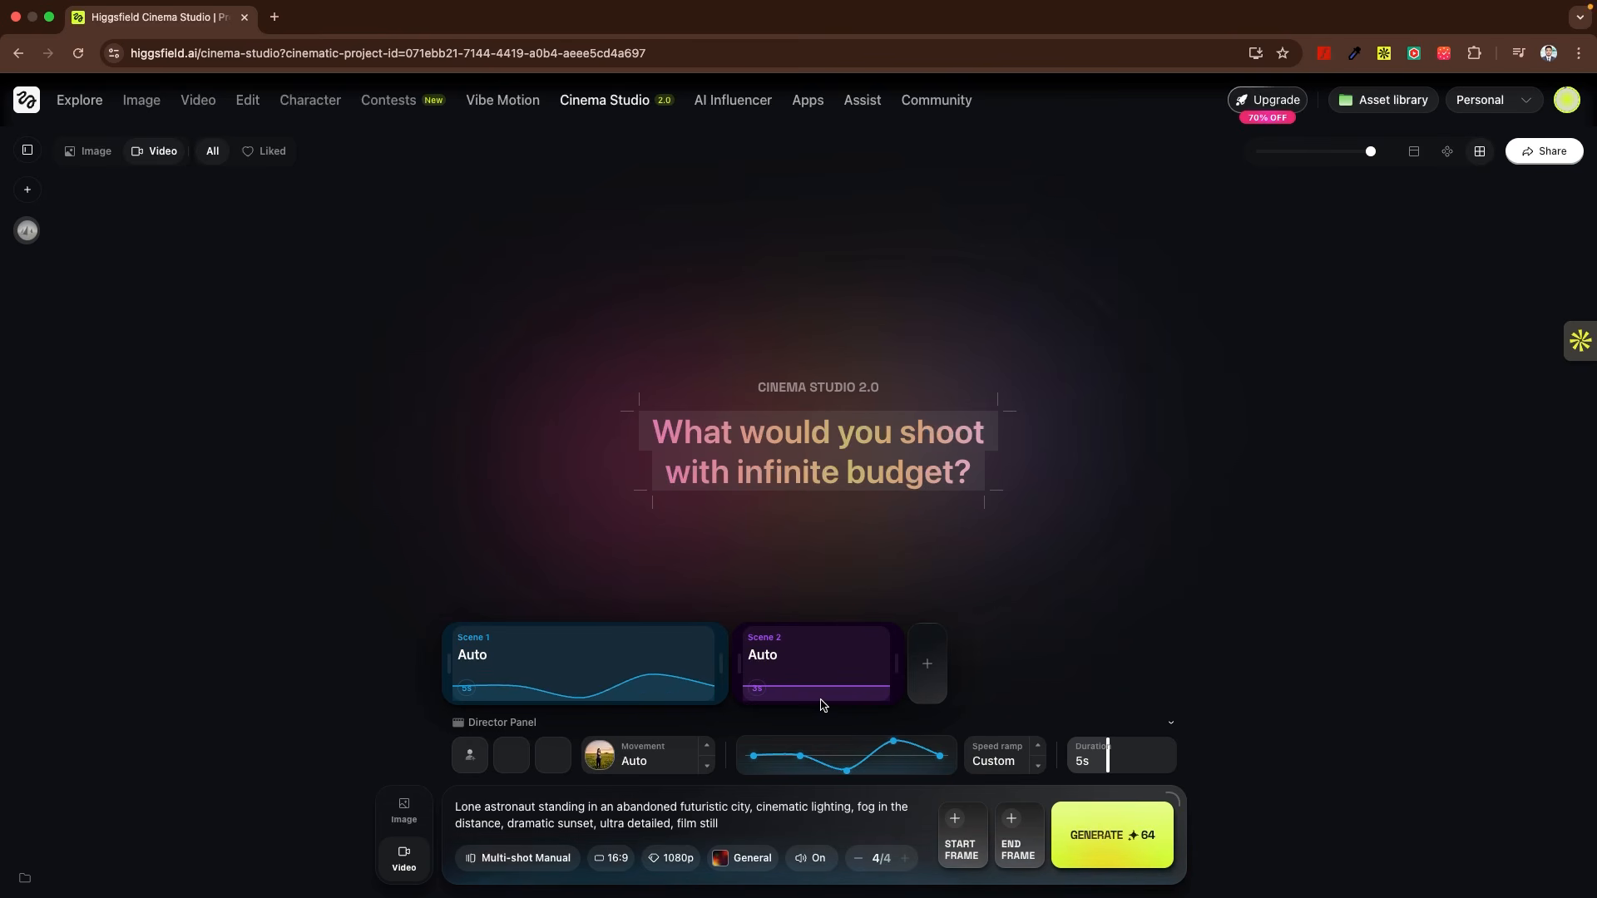
Give Scene 2 a custom speed ramp with the second and fourth curve points lowered and the third raised
{"action": "left_click", "coordinate": [823, 670]}
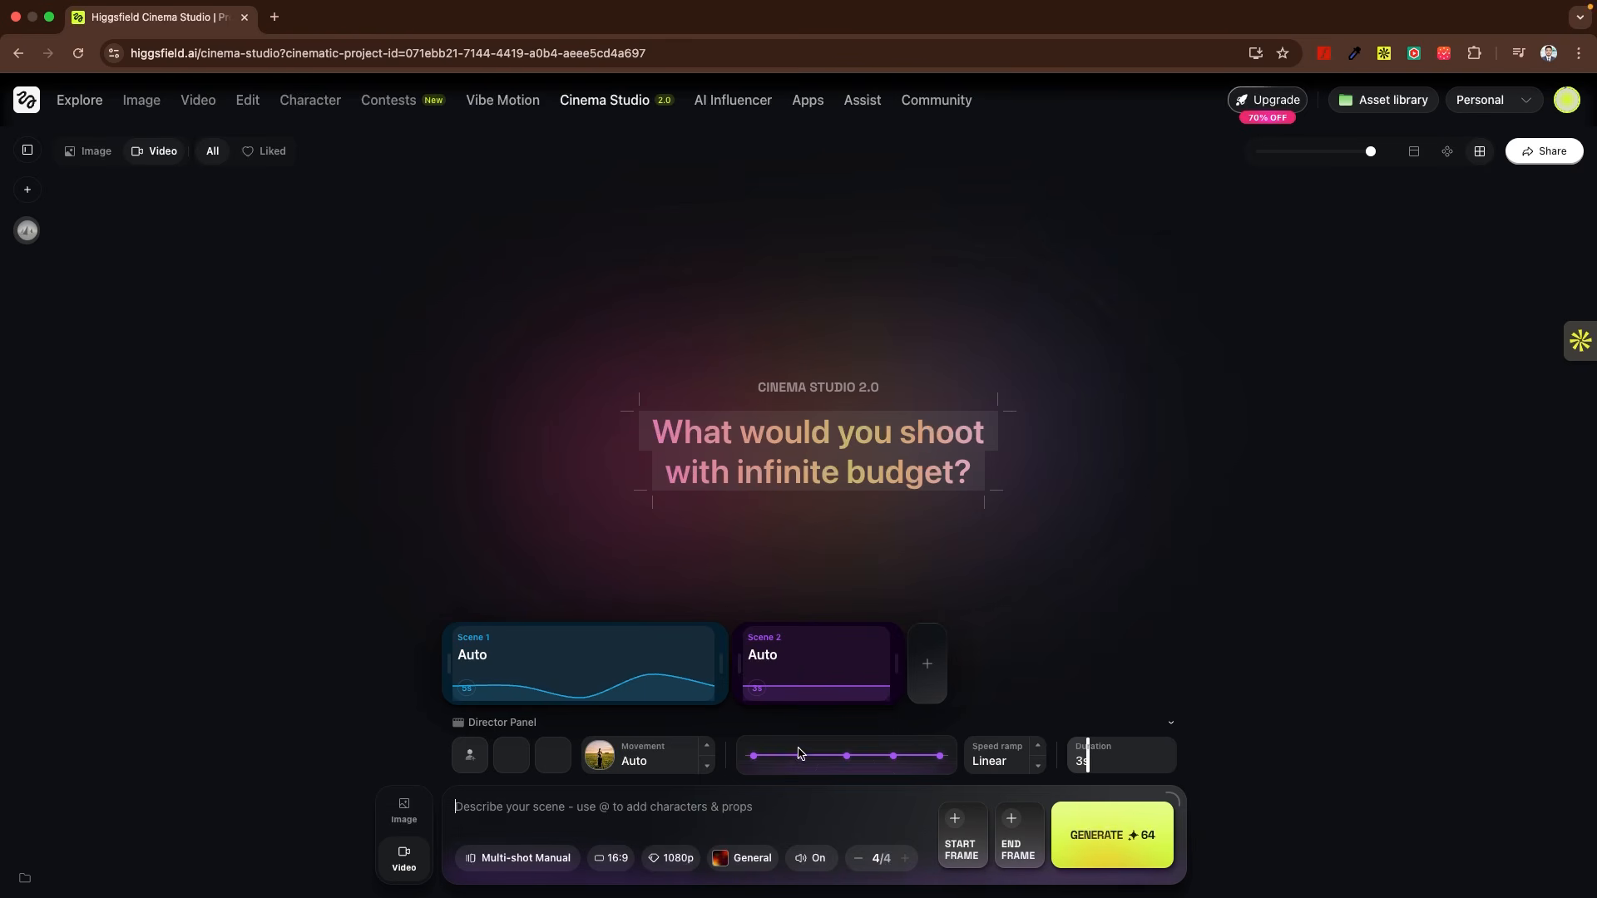
{"action": "left_click_drag", "start_coordinate": [799, 754], "coordinate": [799, 770]}
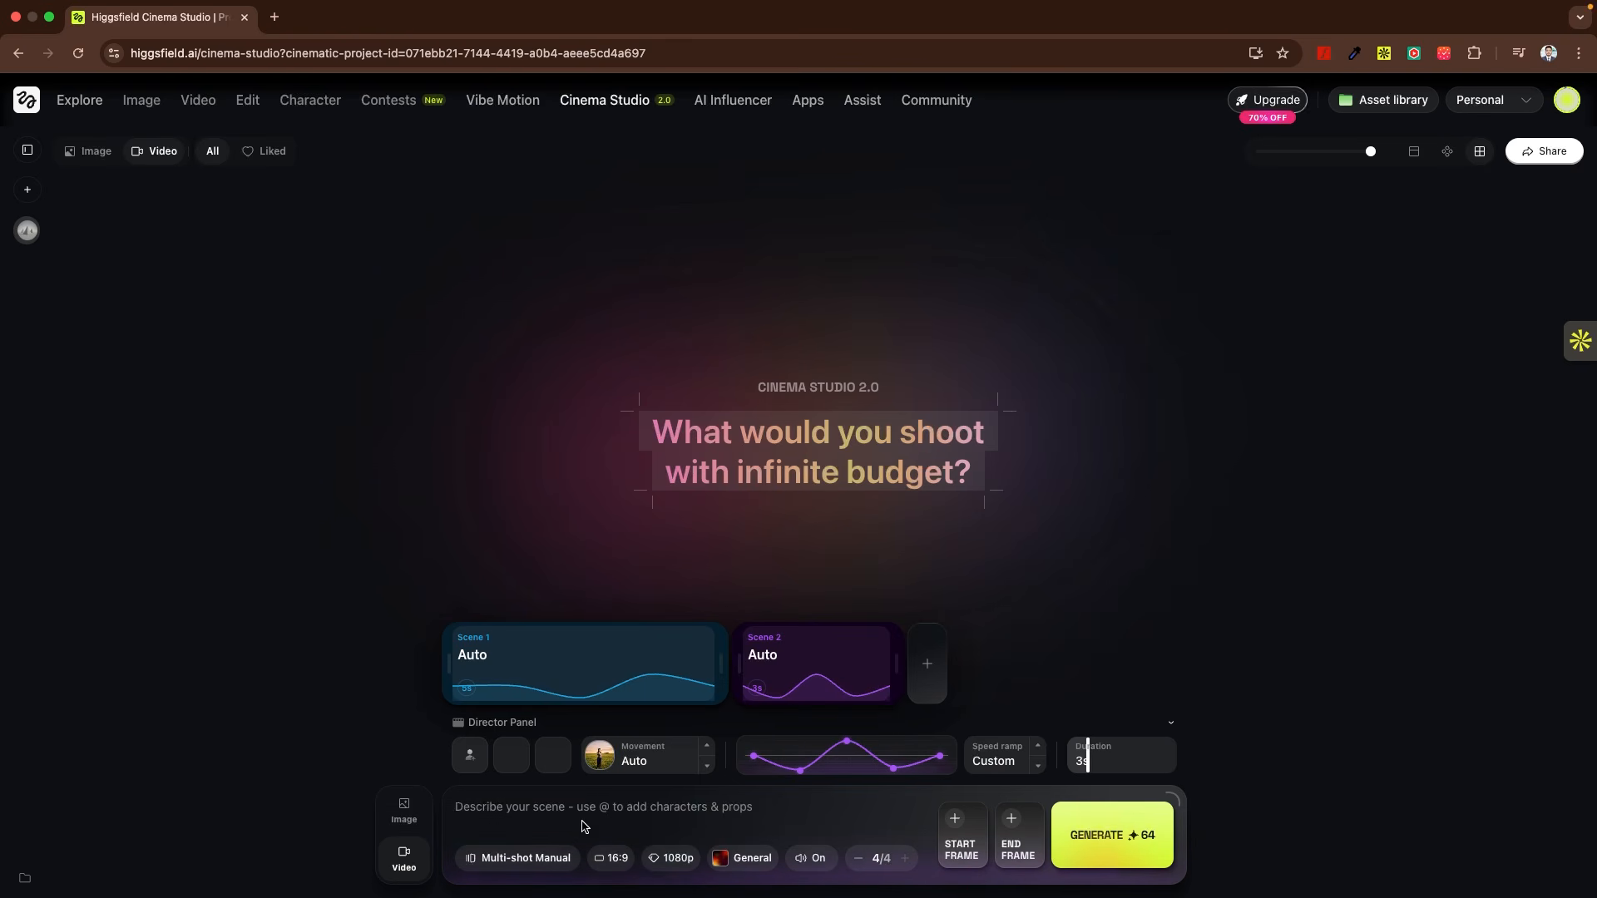
Change the shot mode to Multi-shot Auto and check the resolution options, keeping 1080p
{"action": "left_click", "coordinate": [547, 857]}
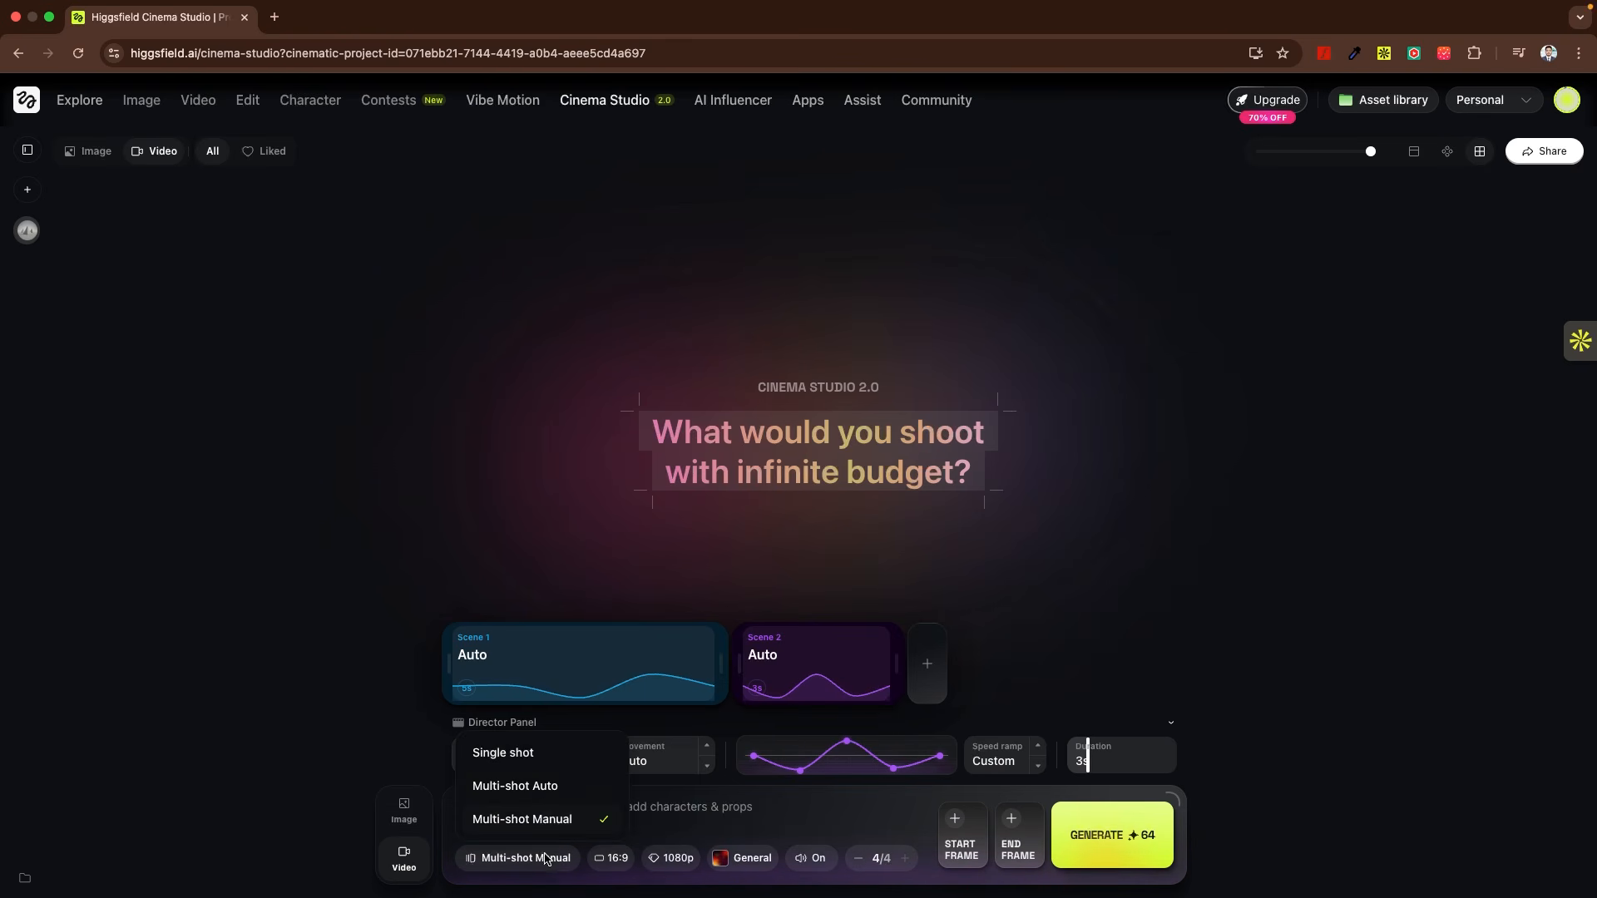
{"action": "left_click", "coordinate": [537, 789]}
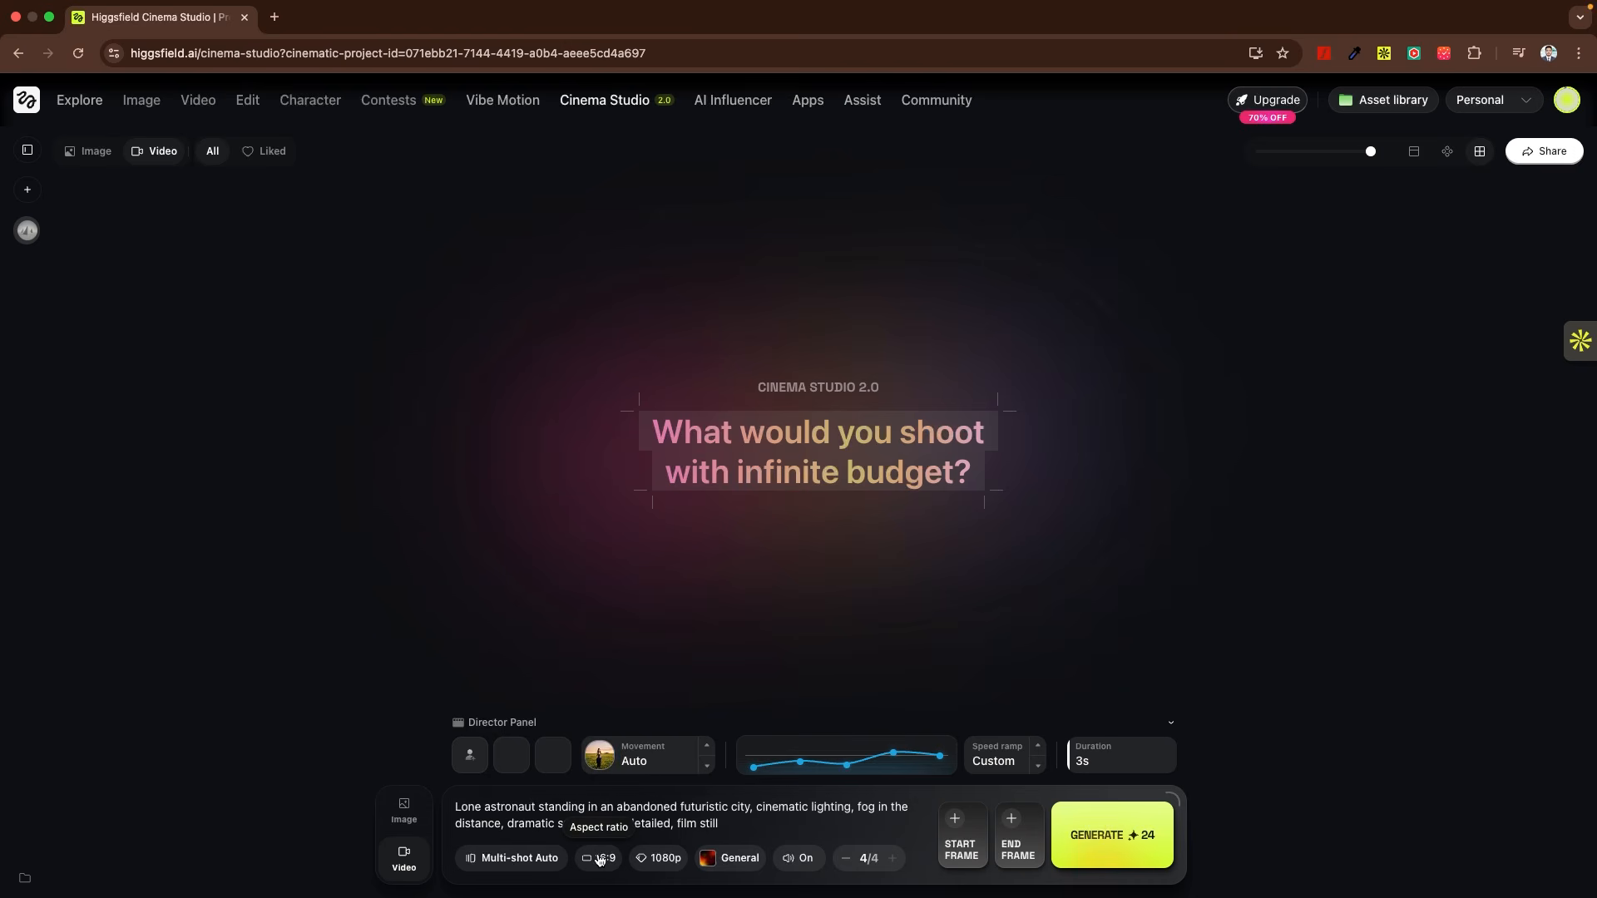
{"action": "left_click", "coordinate": [659, 858]}
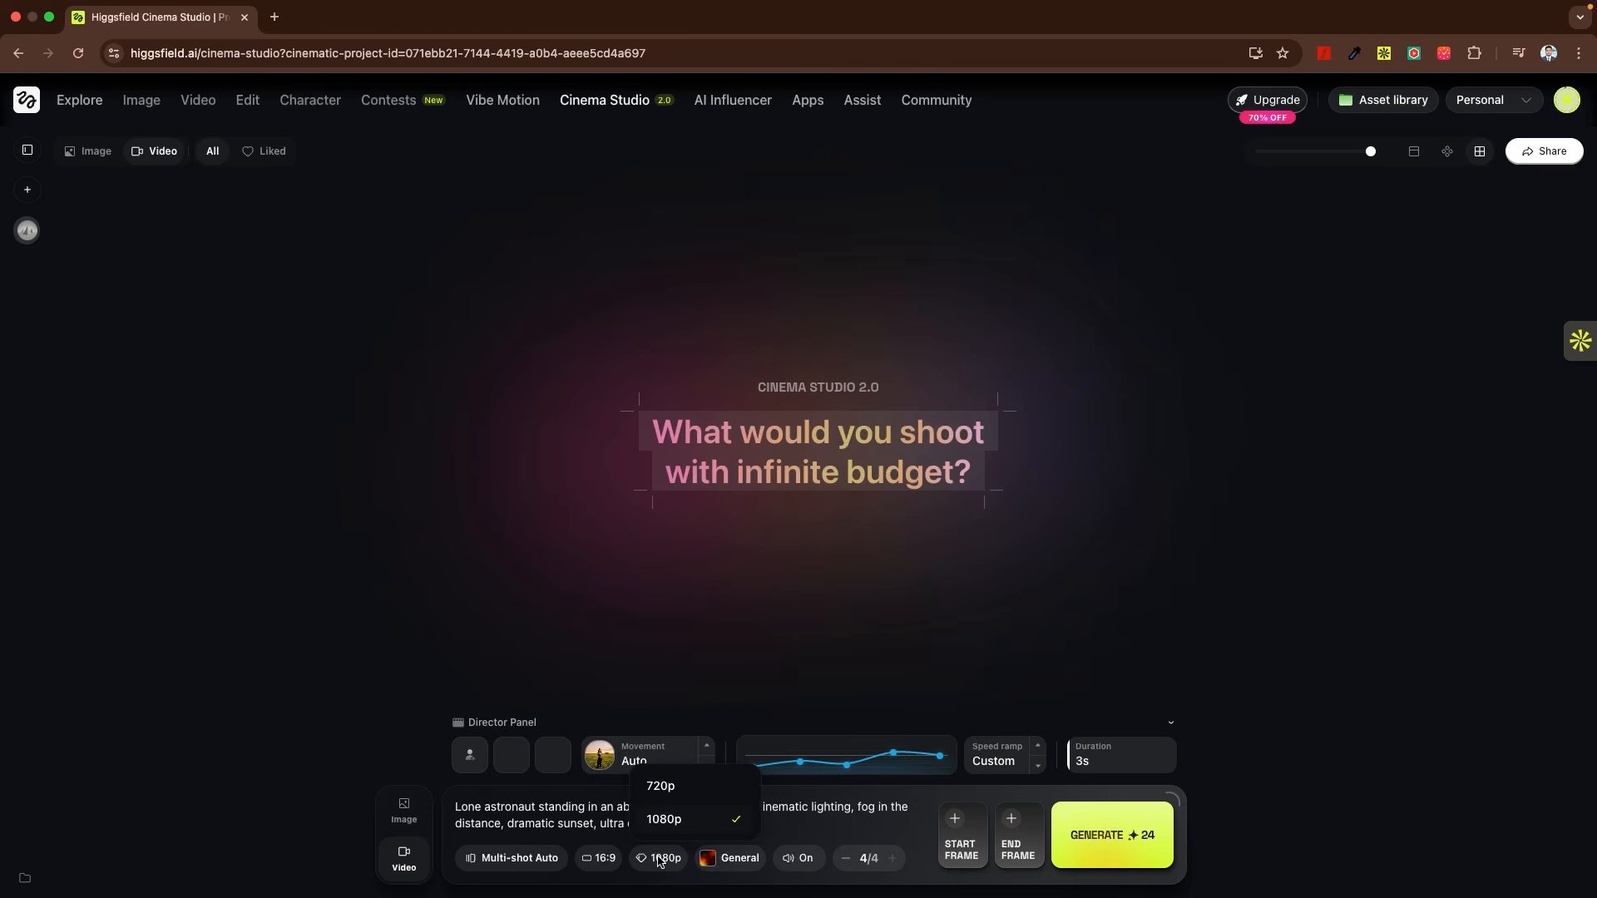
{"action": "left_click", "coordinate": [658, 859]}
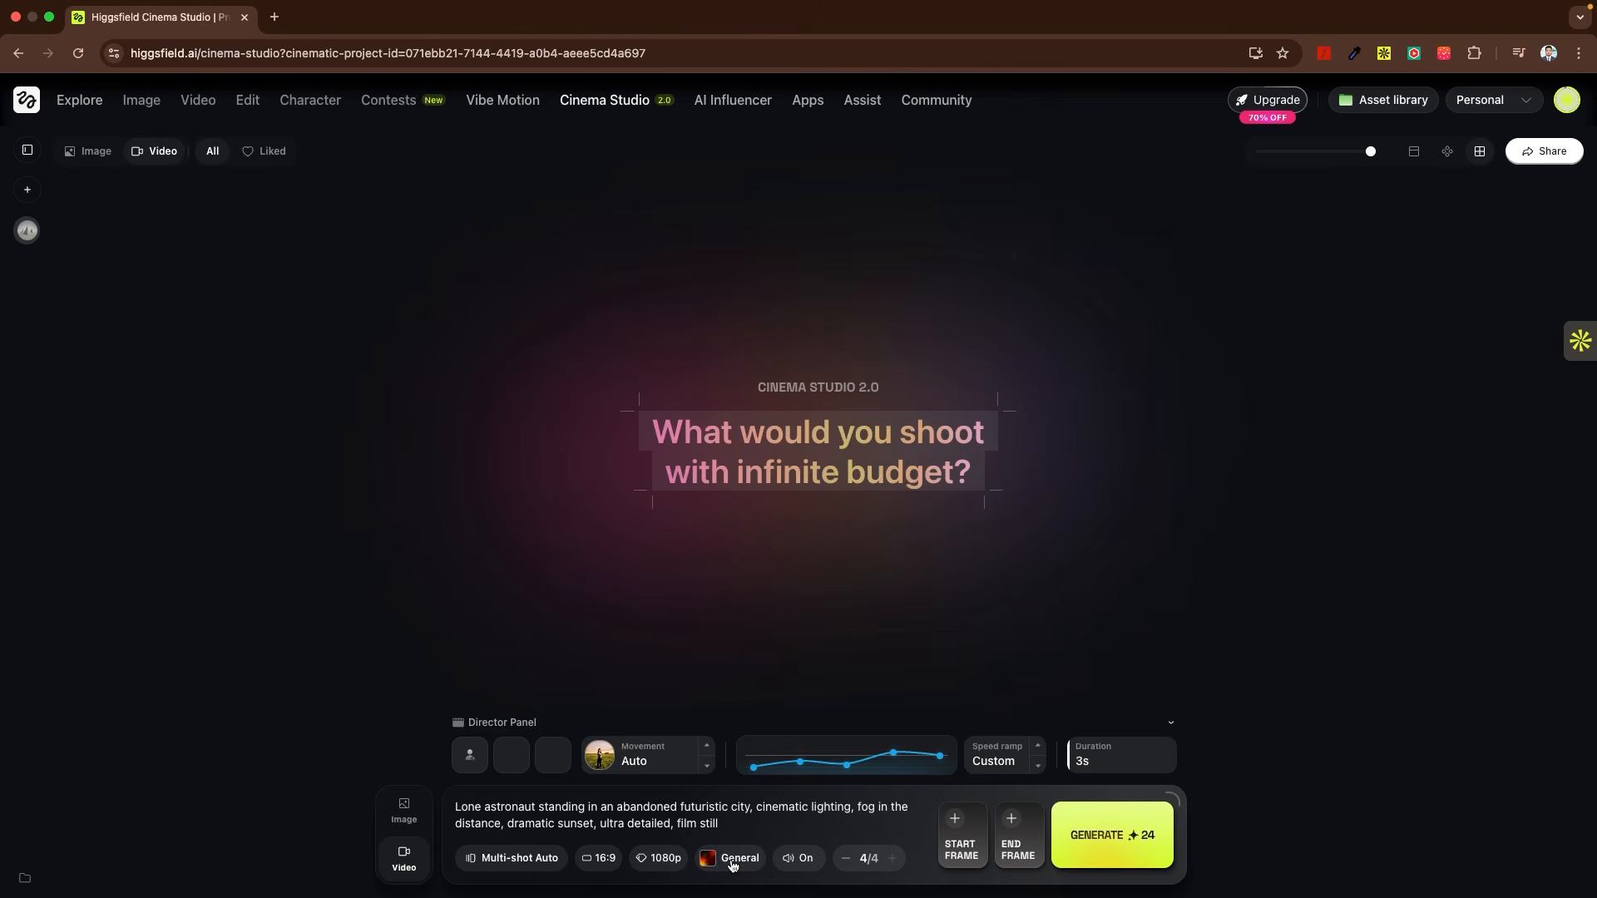
Browse the available genres and set the video's genre to Action
{"action": "left_click", "coordinate": [732, 860]}
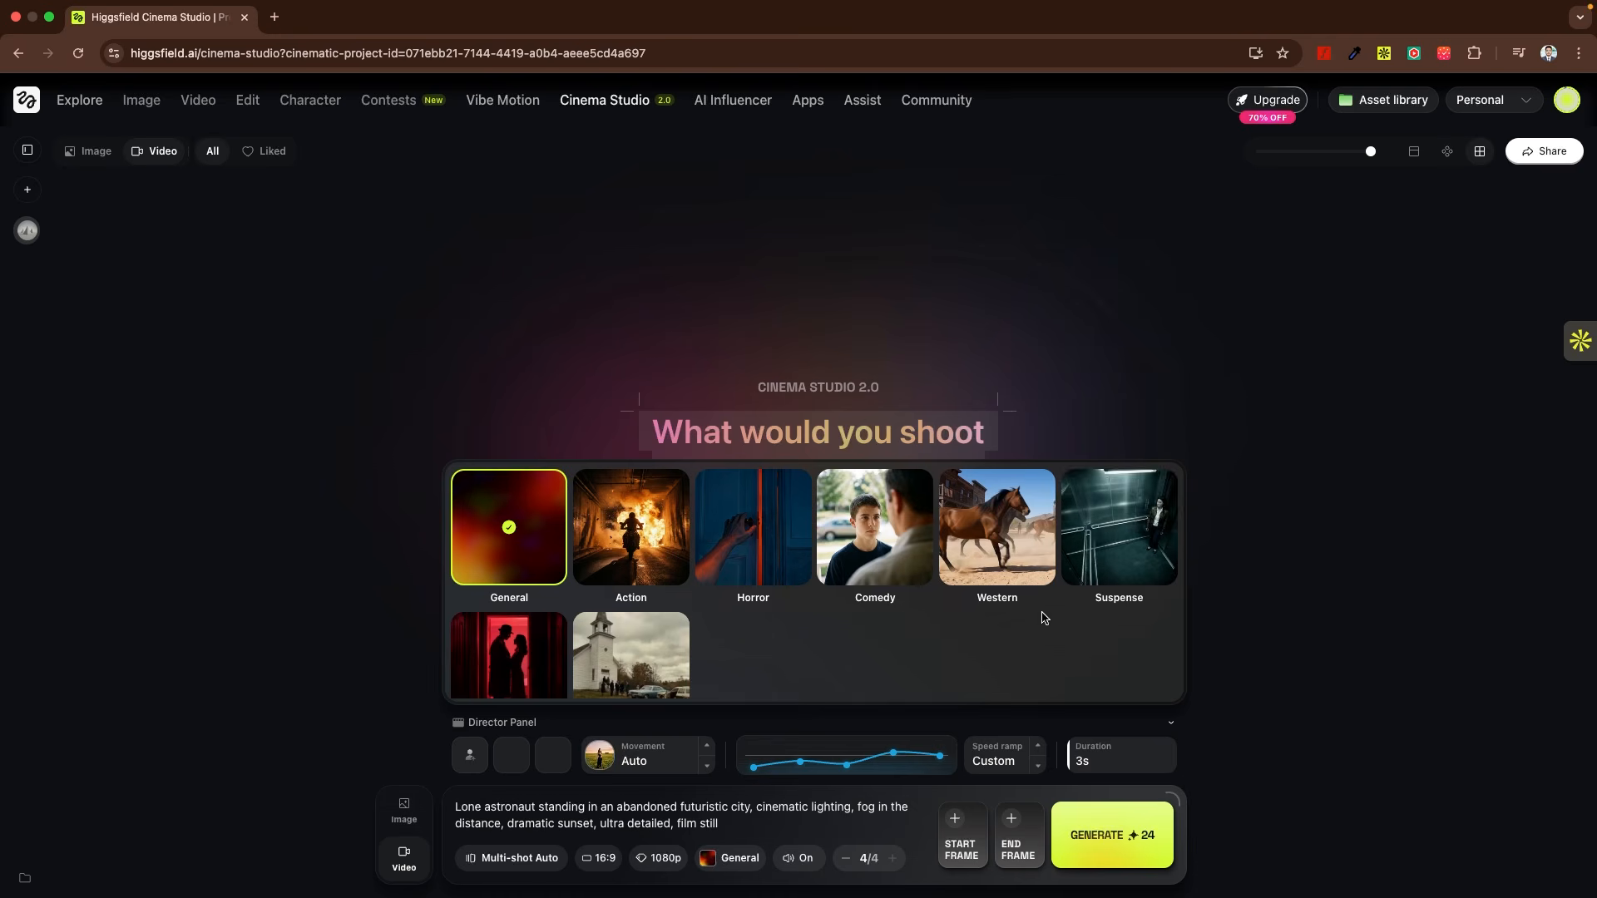
{"action": "scroll", "coordinate": [1031, 615], "scroll_direction": "down", "scroll_amount": 2}
{"action": "scroll", "coordinate": [1001, 620], "scroll_direction": "up", "scroll_amount": 1}
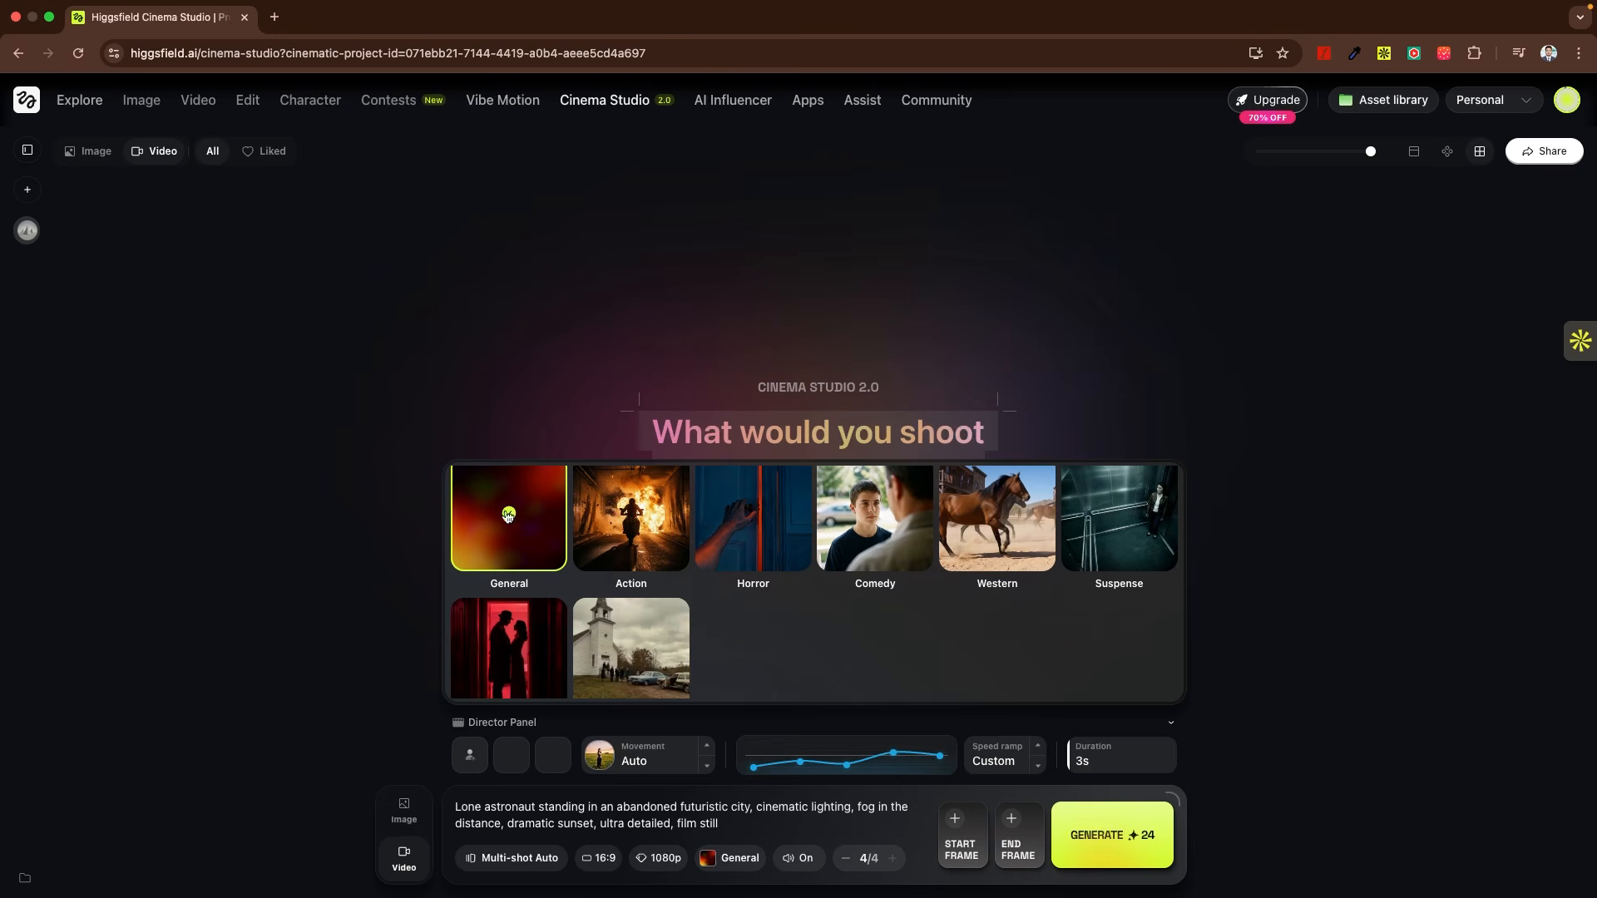
{"action": "left_click", "coordinate": [629, 521]}
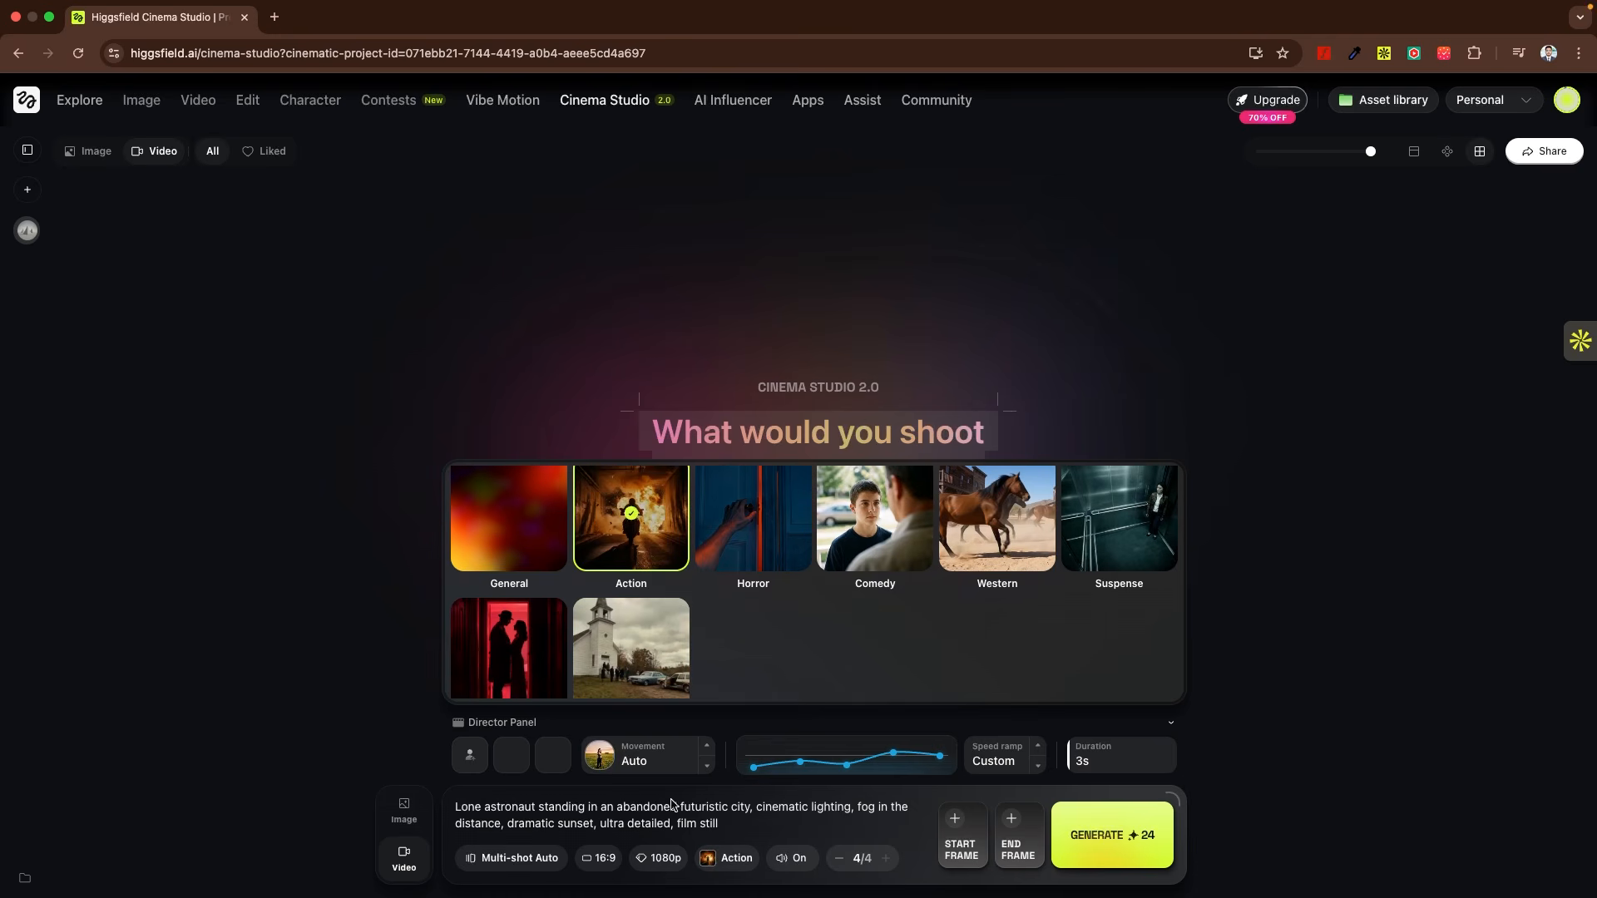
{"action": "left_click", "coordinate": [754, 821]}
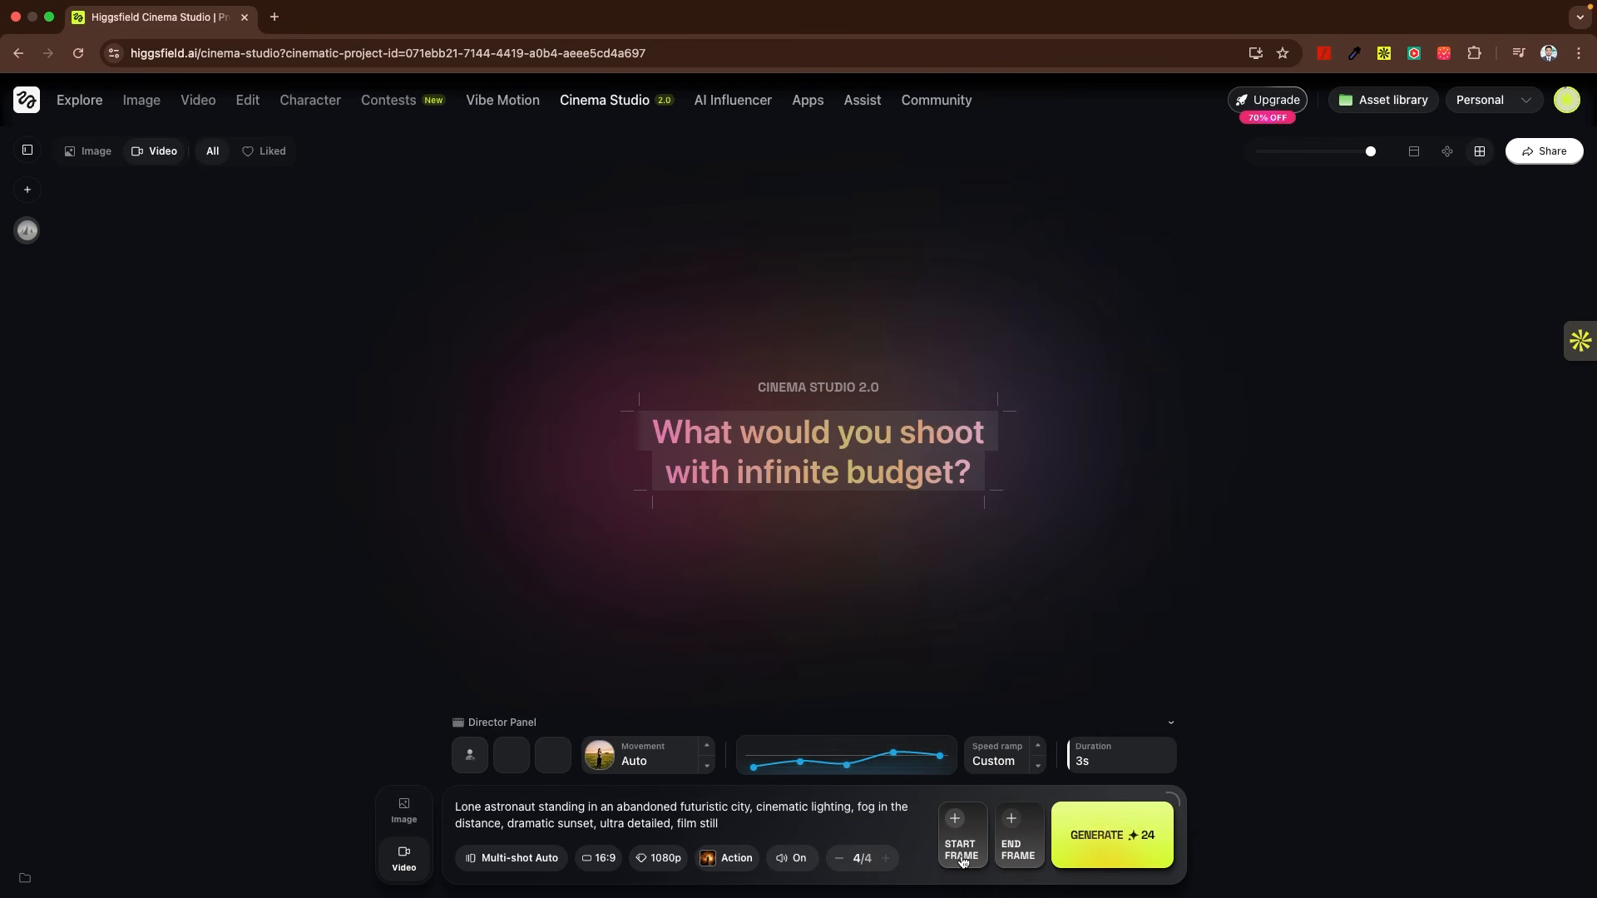
Generate the video with the overhead astronaut ledge image as the start frame and a duration longer than 3 s
{"action": "left_click", "coordinate": [956, 825]}
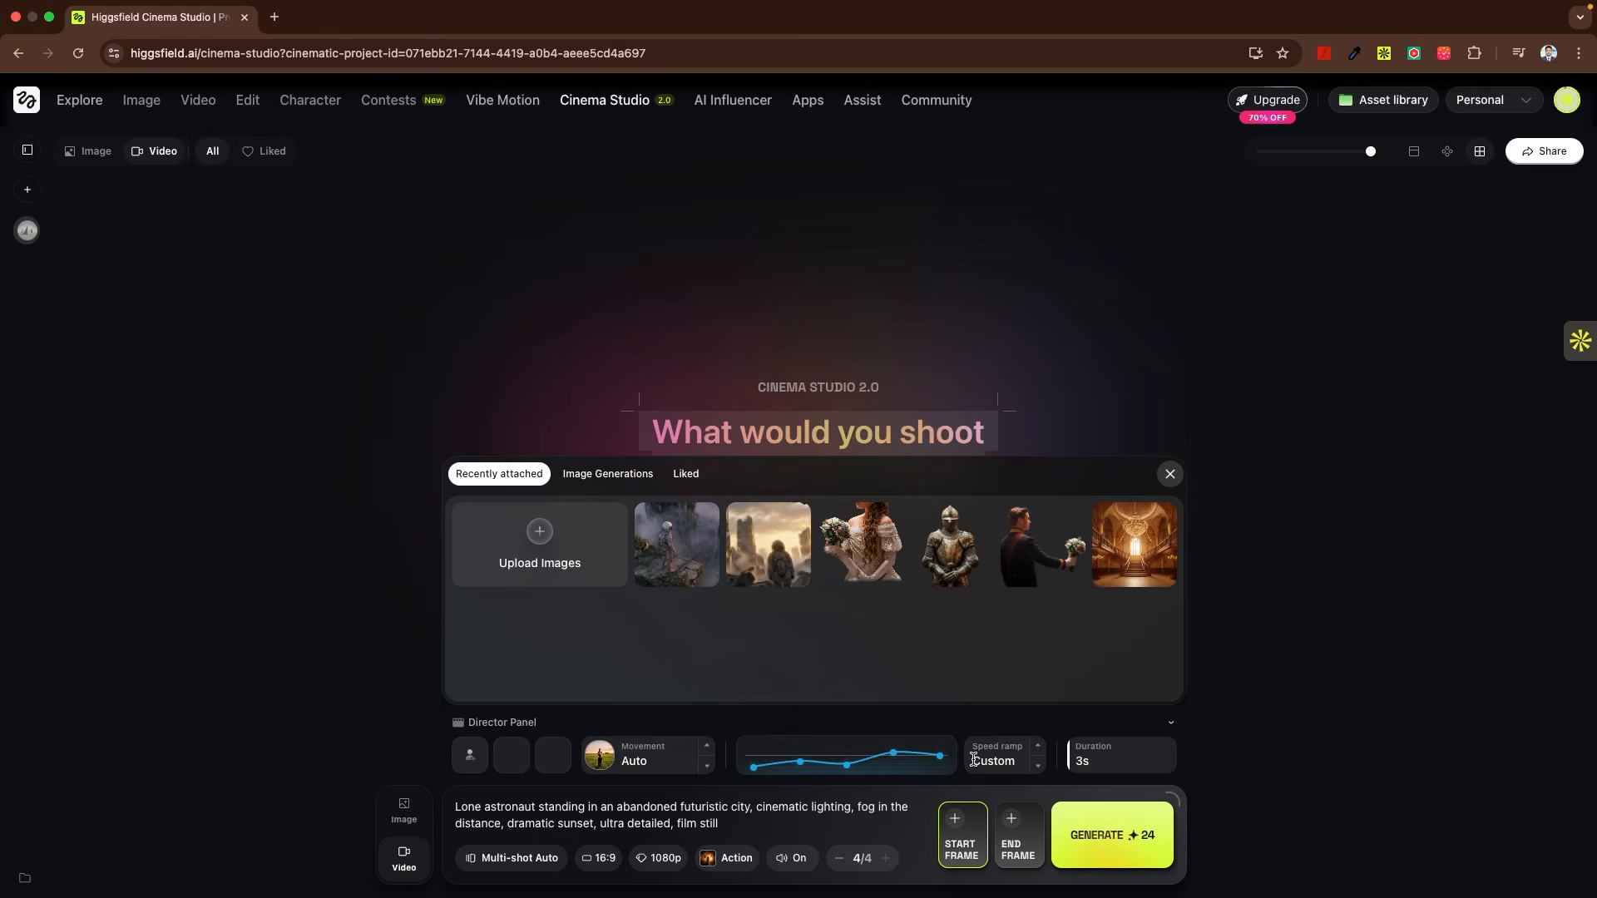
{"action": "left_click", "coordinate": [679, 547]}
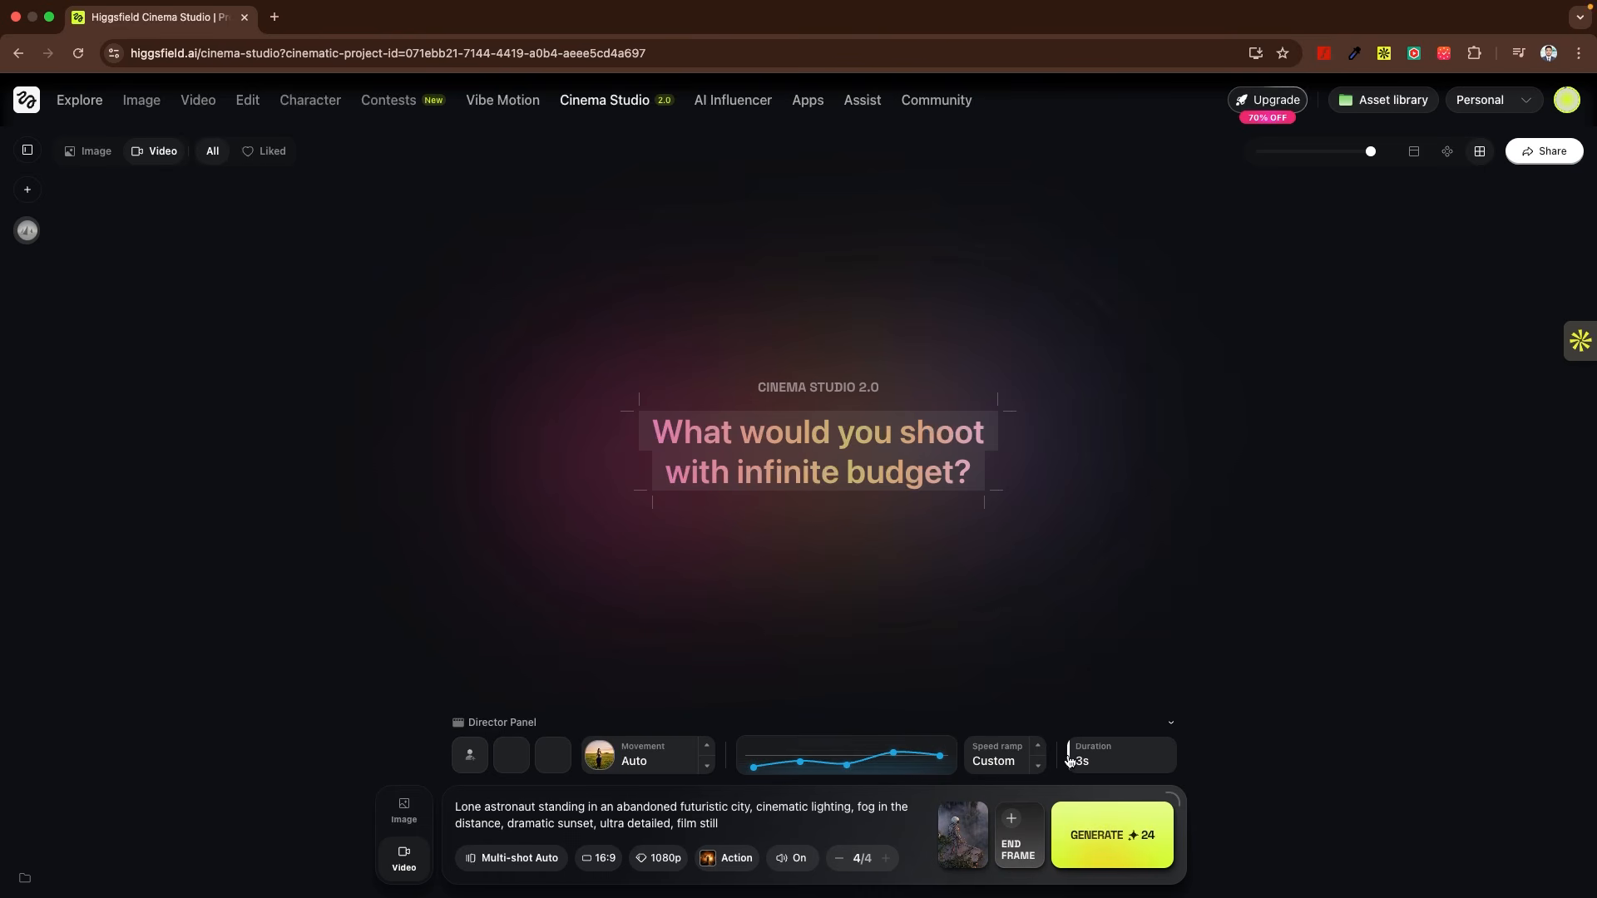
{"action": "left_click_drag", "start_coordinate": [1069, 759], "coordinate": [1104, 752]}
{"action": "left_click", "coordinate": [1105, 839]}
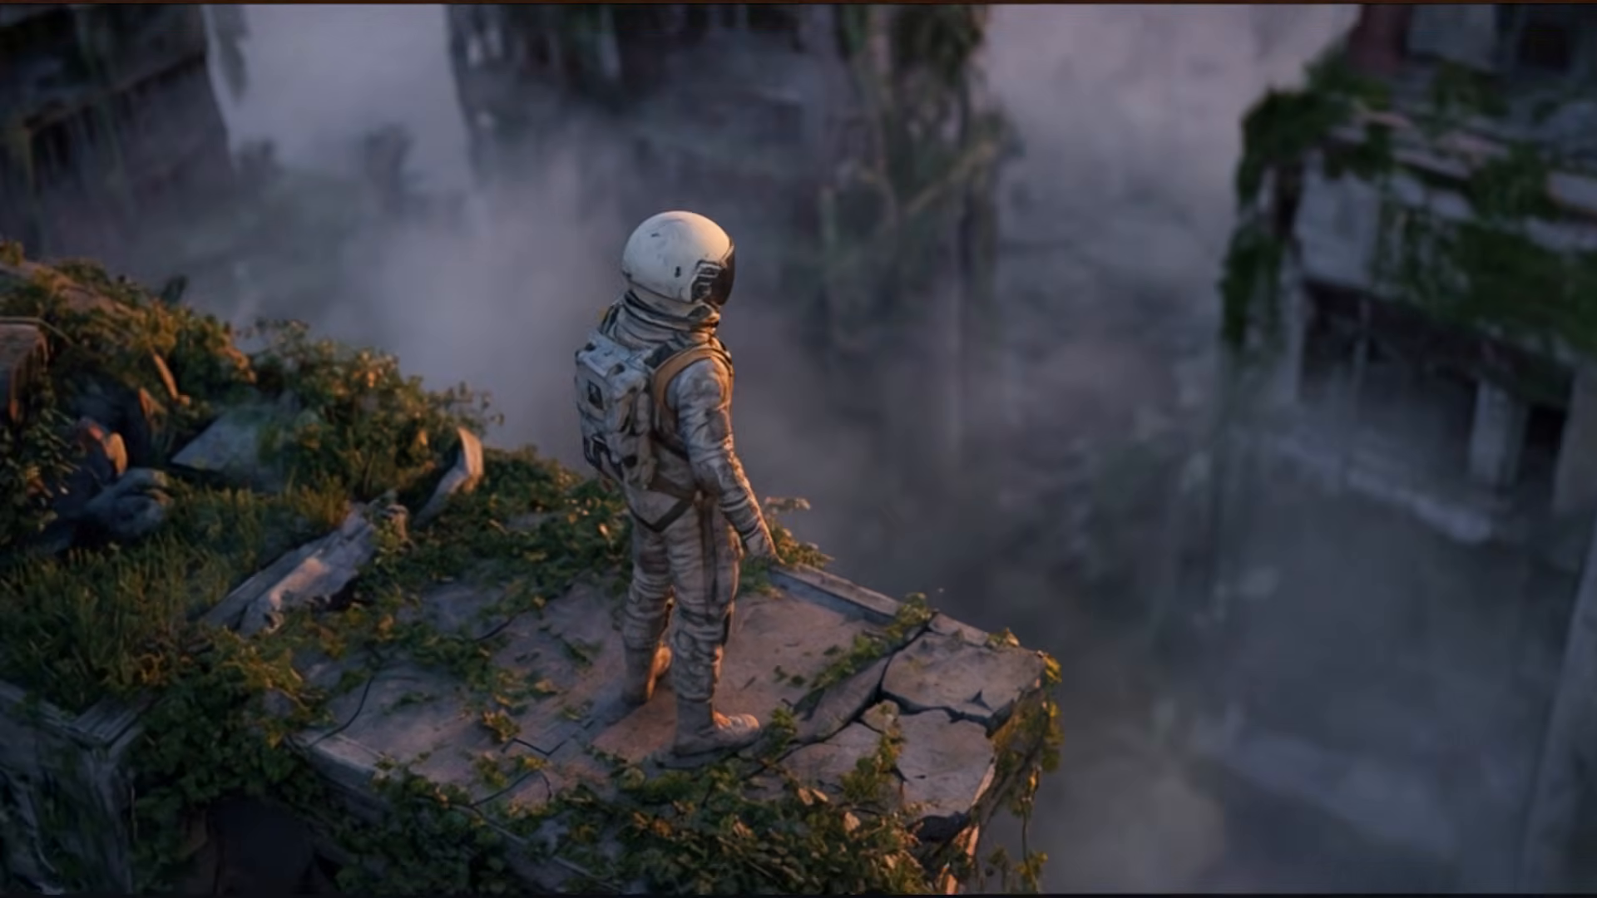